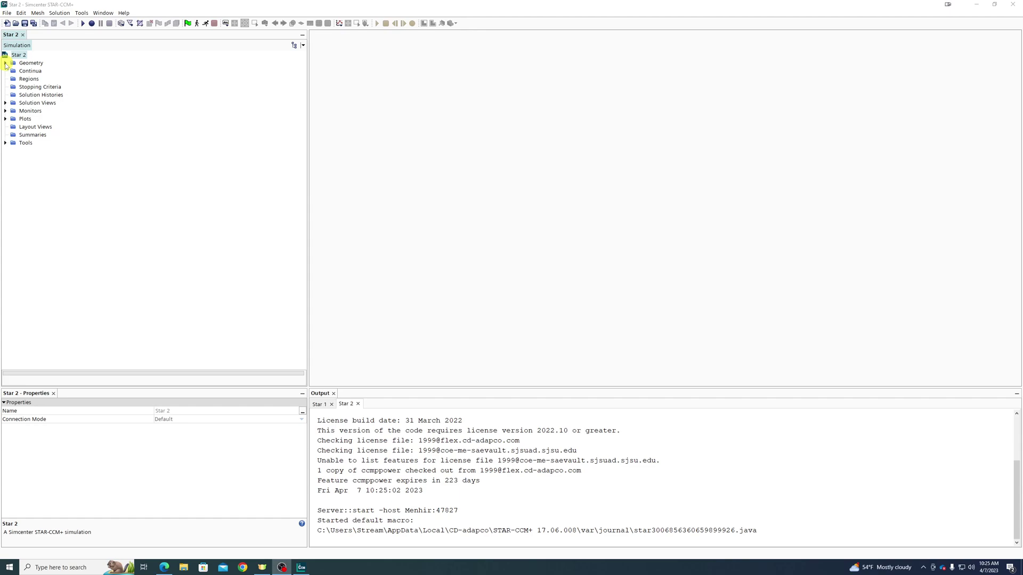
Expand Geometry in the Simulation tree to show 3D-CAD Models, Parts and Contacts.
click(6, 63)
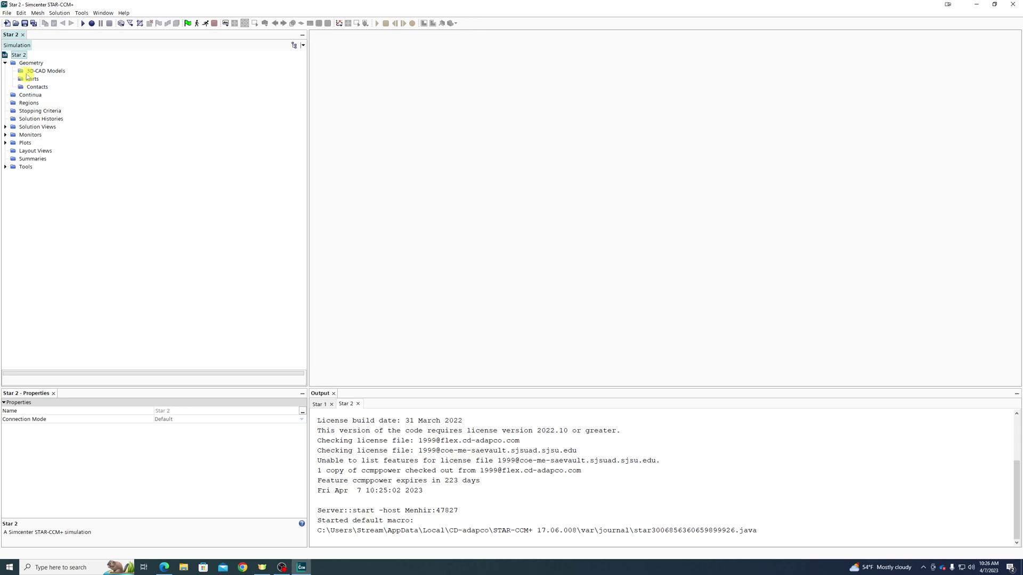
Show the File > Import submenu listing the geometry and mesh import commands.
click(8, 15)
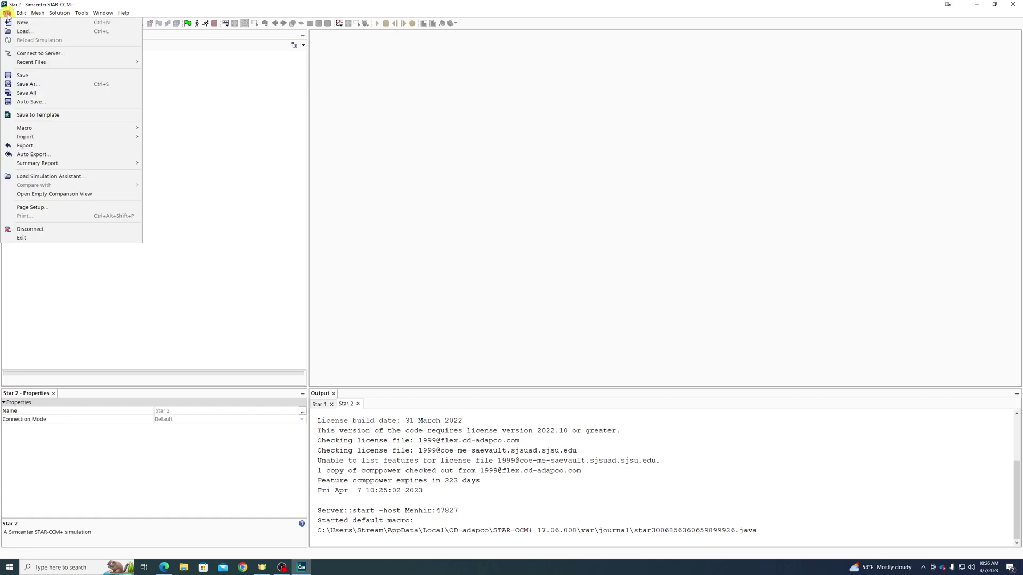
key(Left)
click(6, 12)
mouse_move(26, 138)
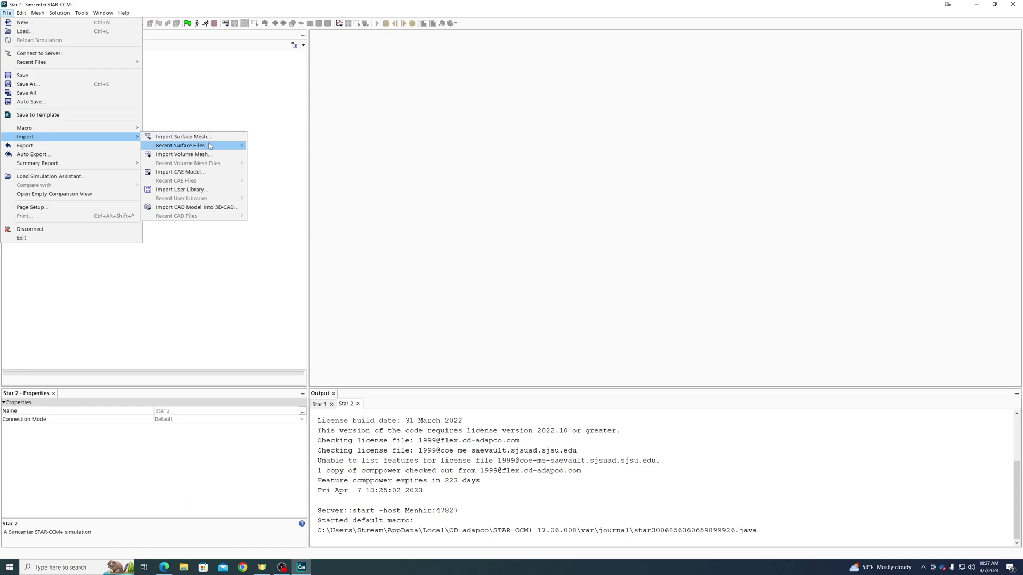
mouse_move(210, 146)
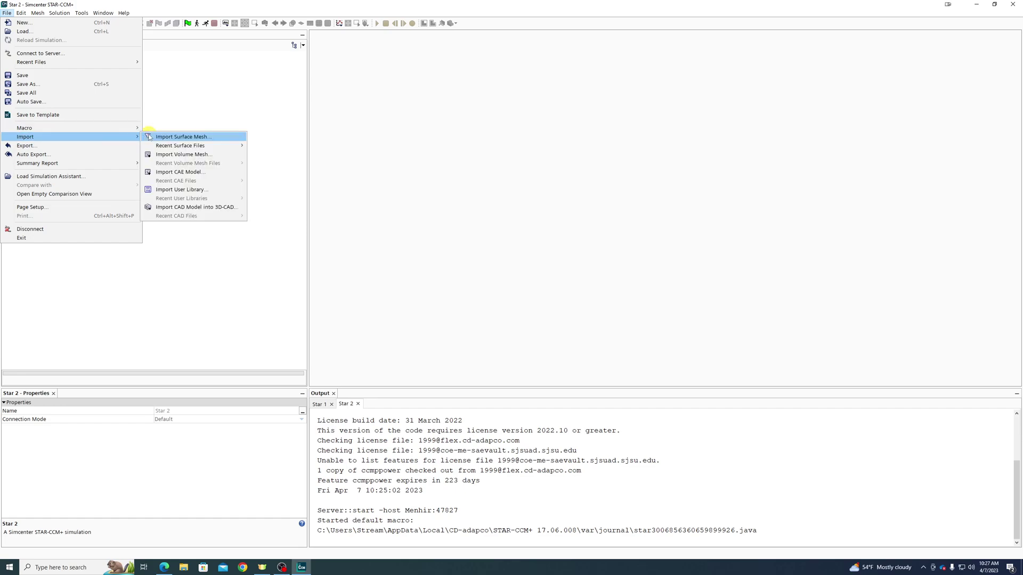
Start Import Surface Mesh and browse This PC to the network Z: drive.
click(178, 137)
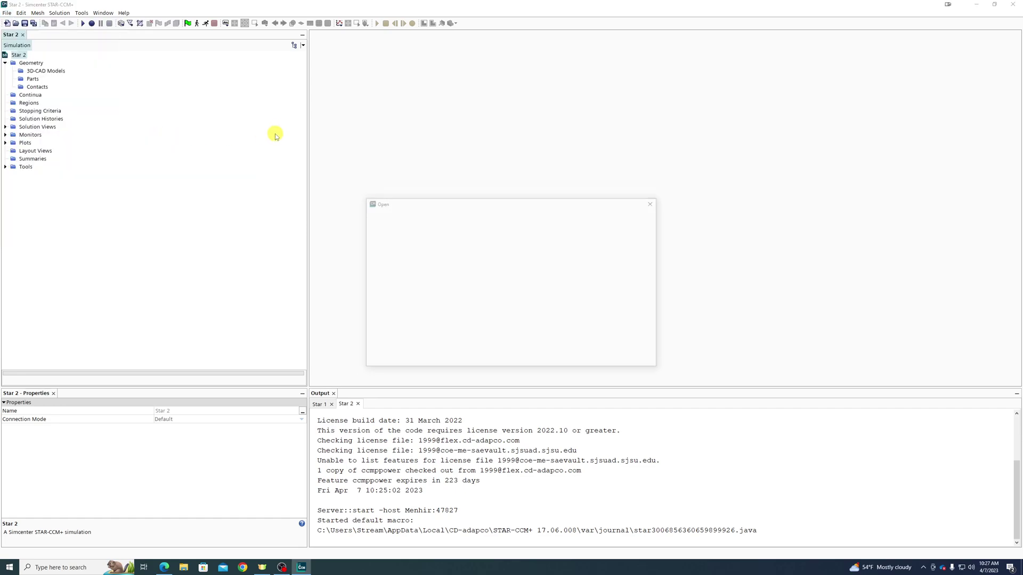
drag(492, 206, 464, 177)
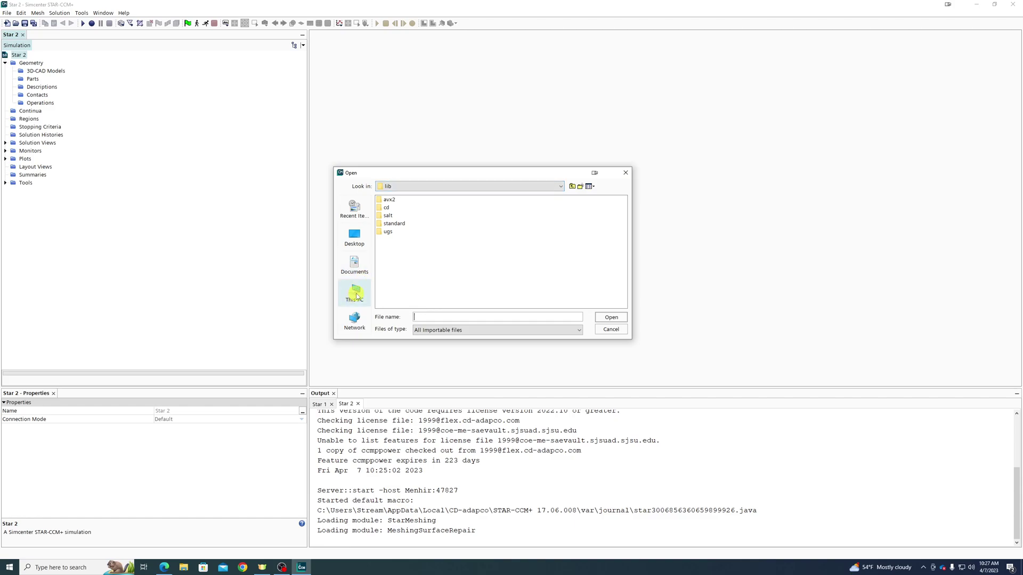
click(354, 237)
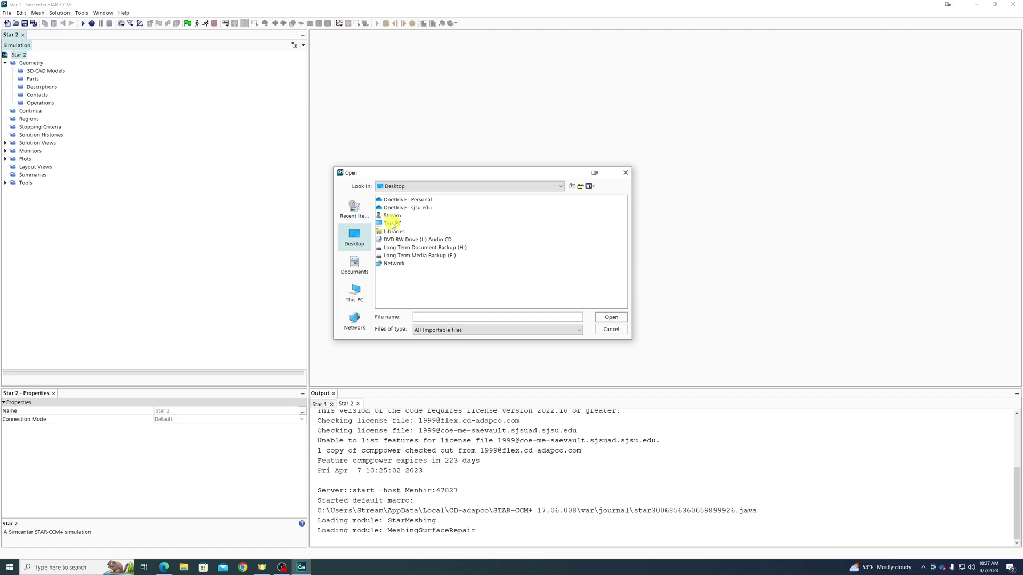
click(354, 265)
click(356, 291)
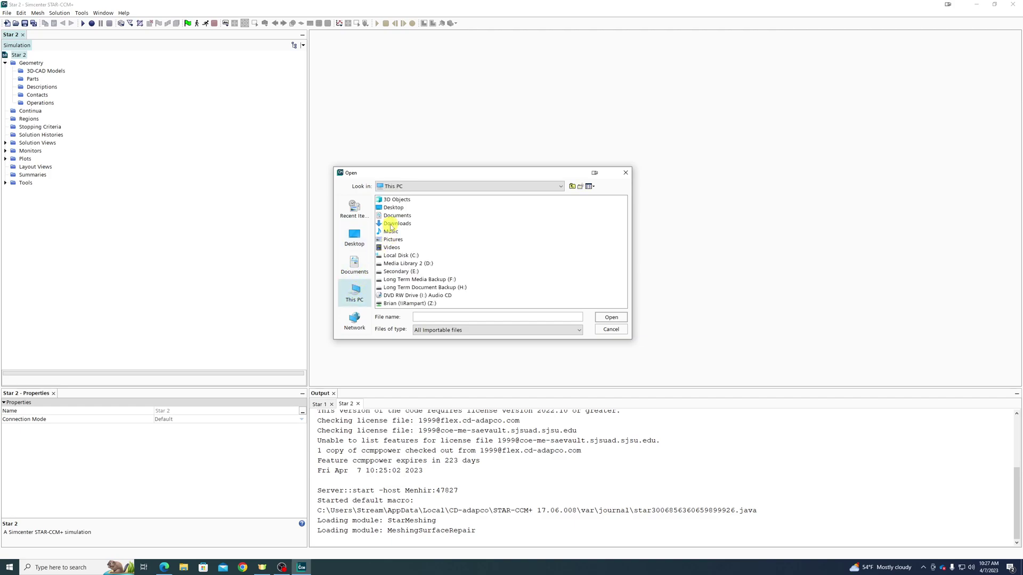
double_click(410, 303)
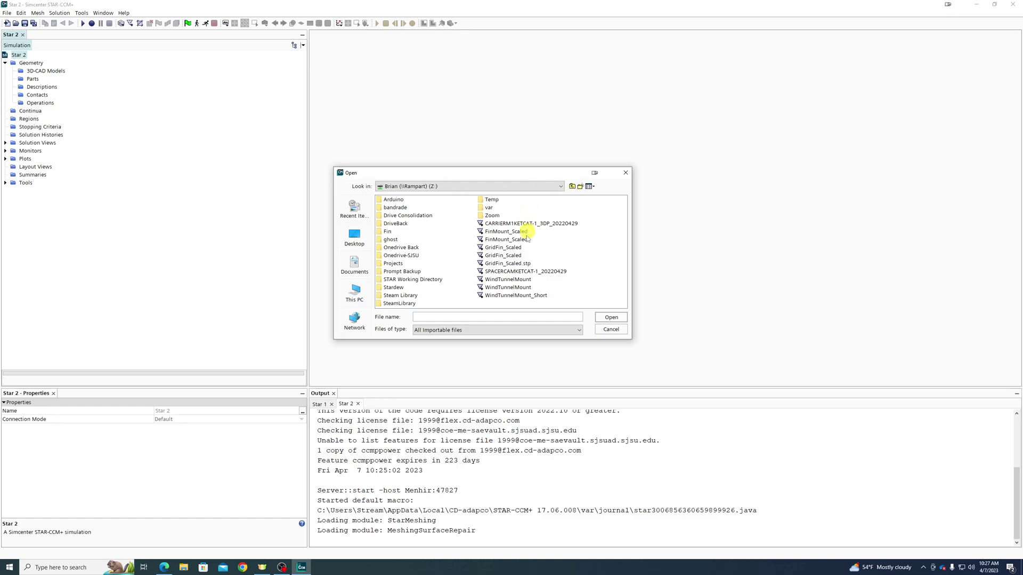
click(521, 296)
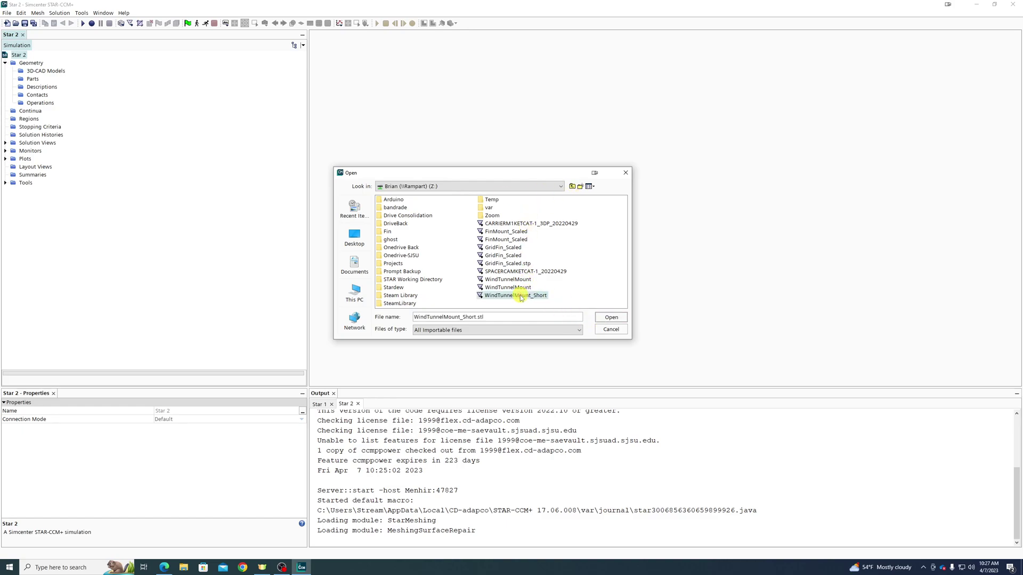
drag(521, 296, 506, 240)
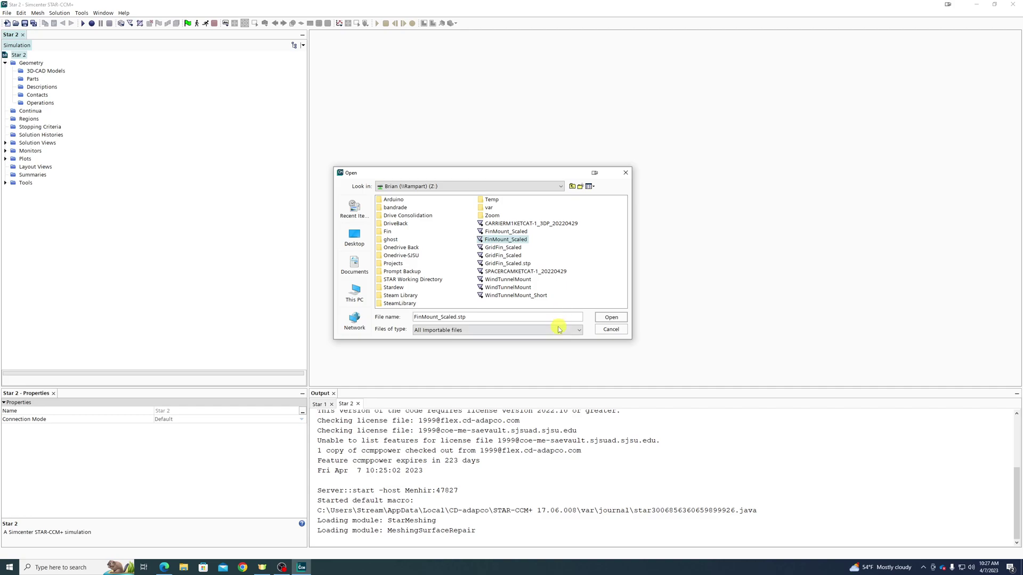
Set Files of type to All Files and select FinMount_Scaled.scdoc.
click(559, 329)
scroll(530, 366, up, 8)
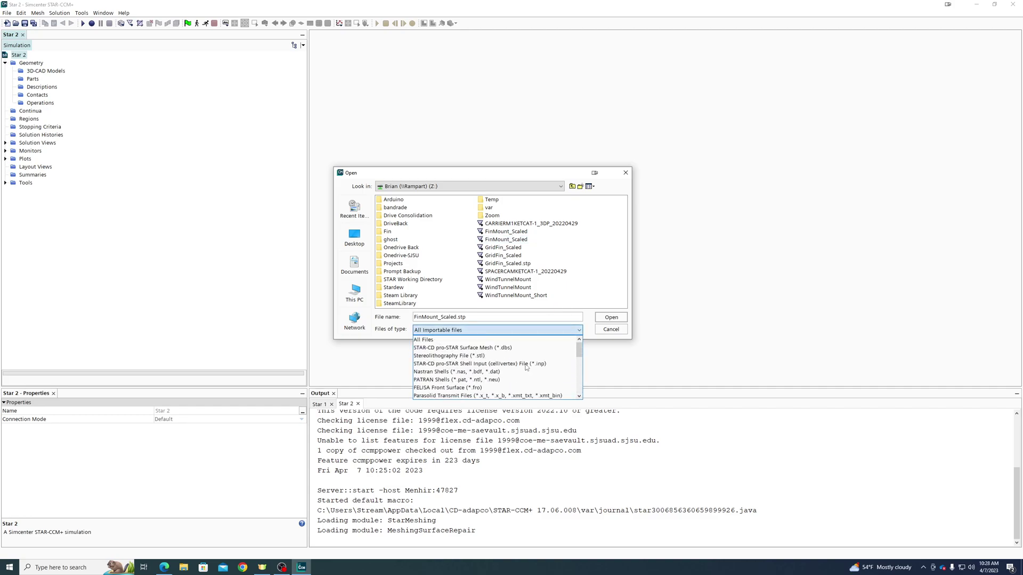
scroll(524, 366, down, 4)
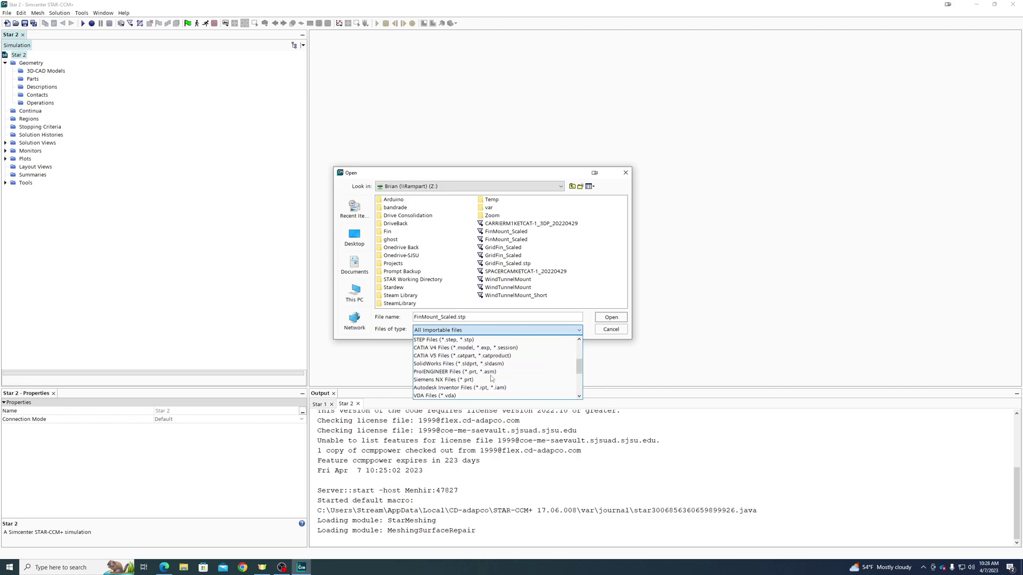
scroll(498, 376, down, 3)
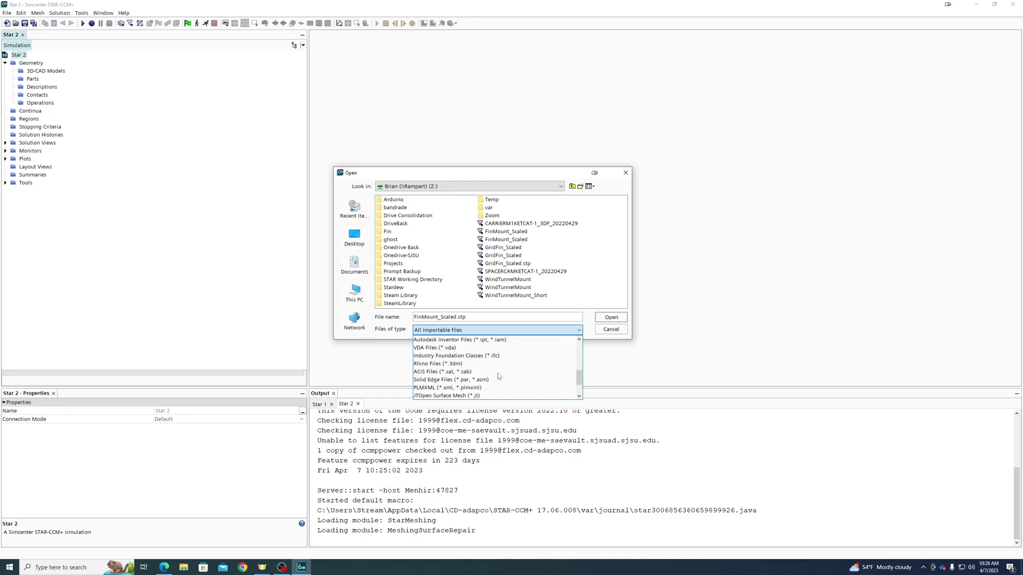
scroll(498, 376, up, 2)
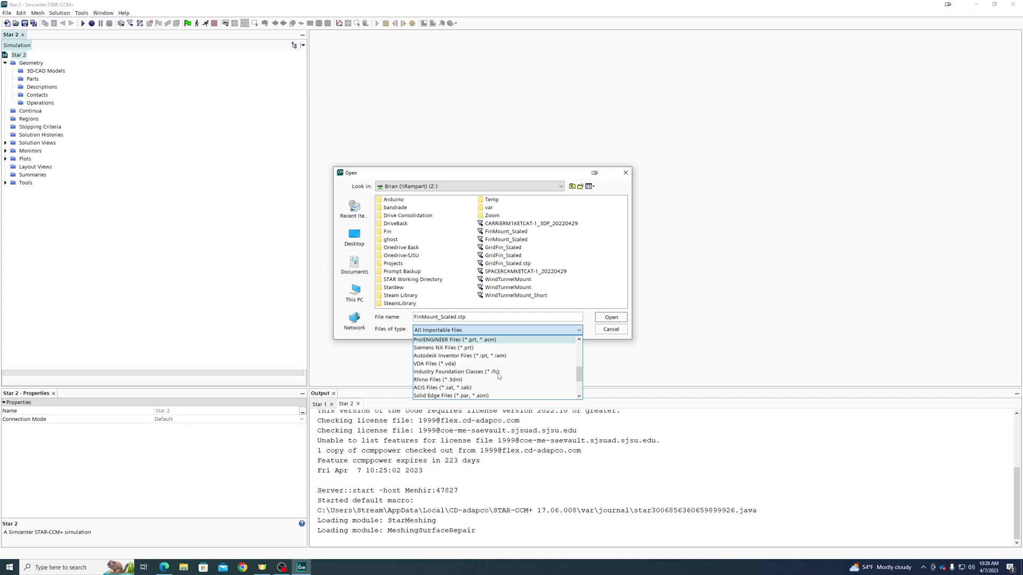
scroll(498, 375, up, 5)
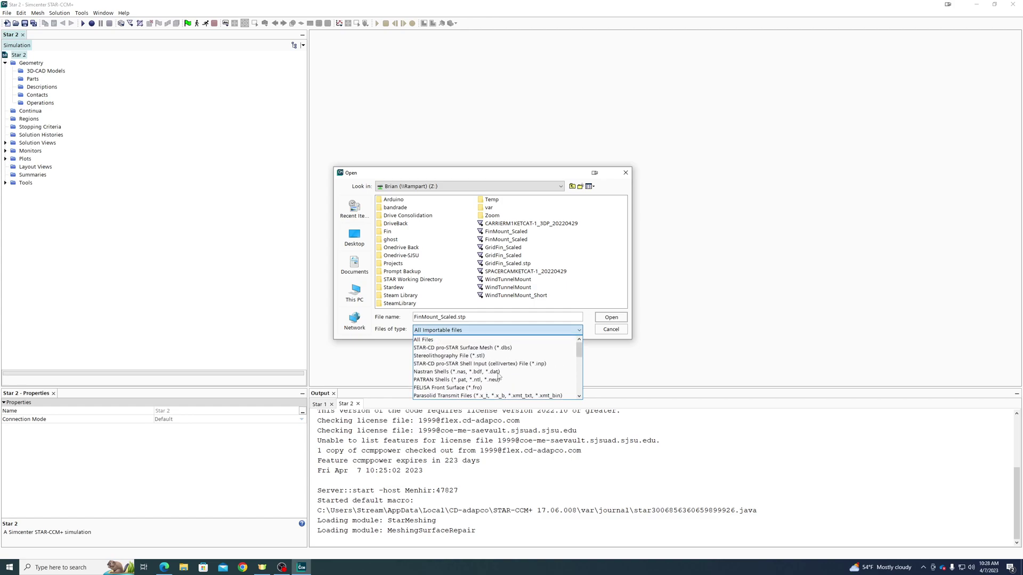
click(426, 340)
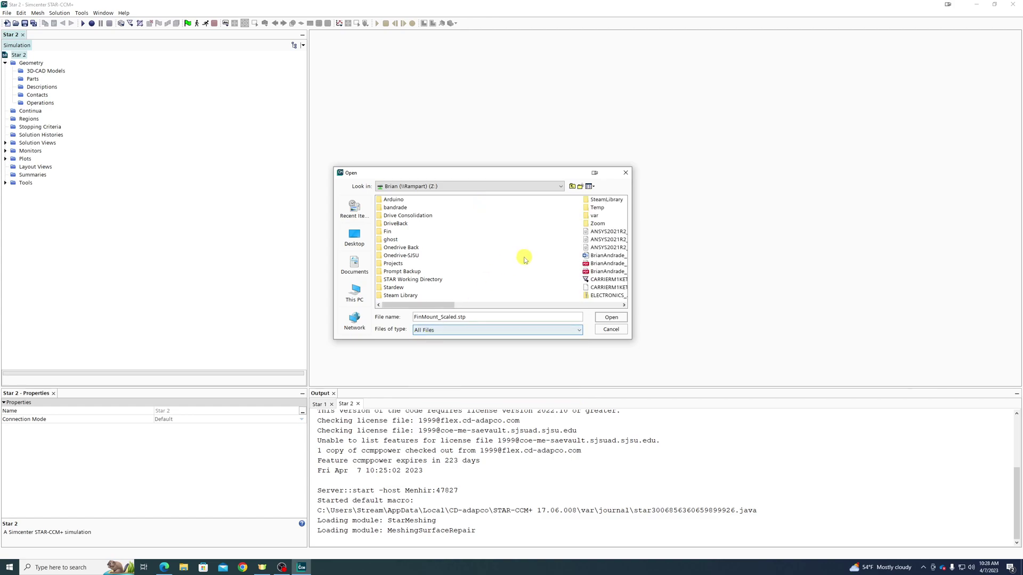
drag(446, 308, 606, 305)
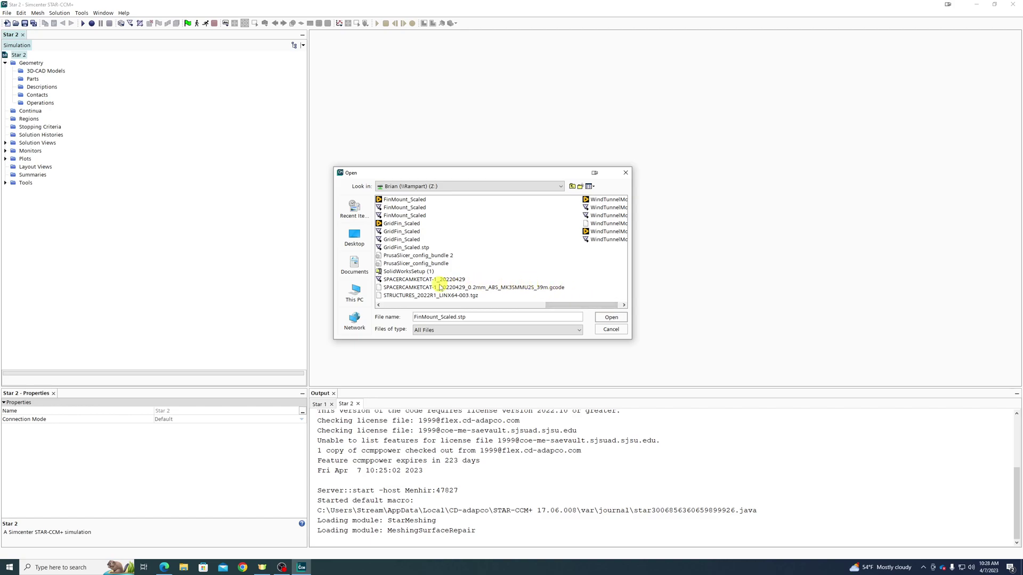
click(404, 200)
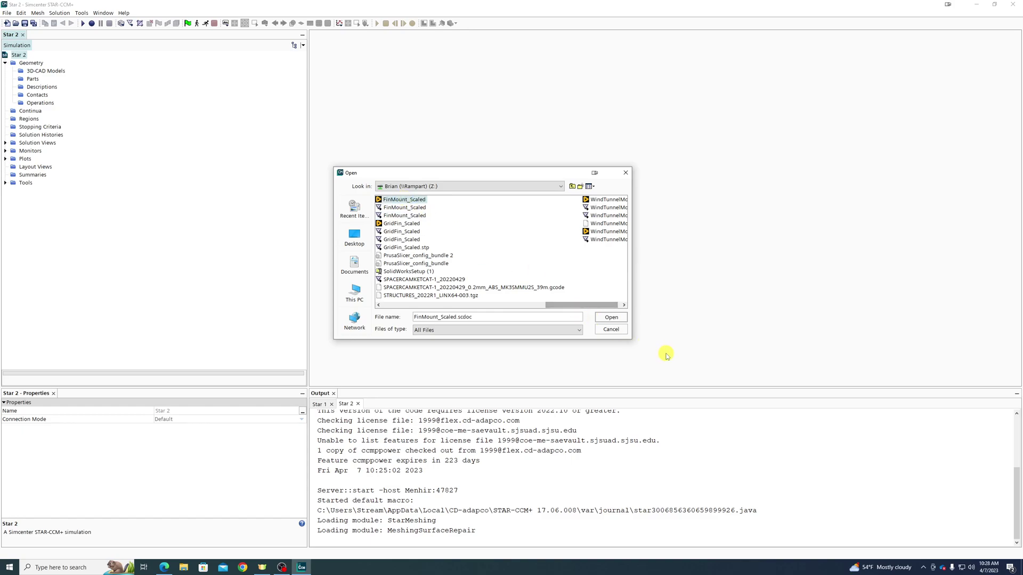
Cancel that import and restart Import Surface Mesh.
click(611, 329)
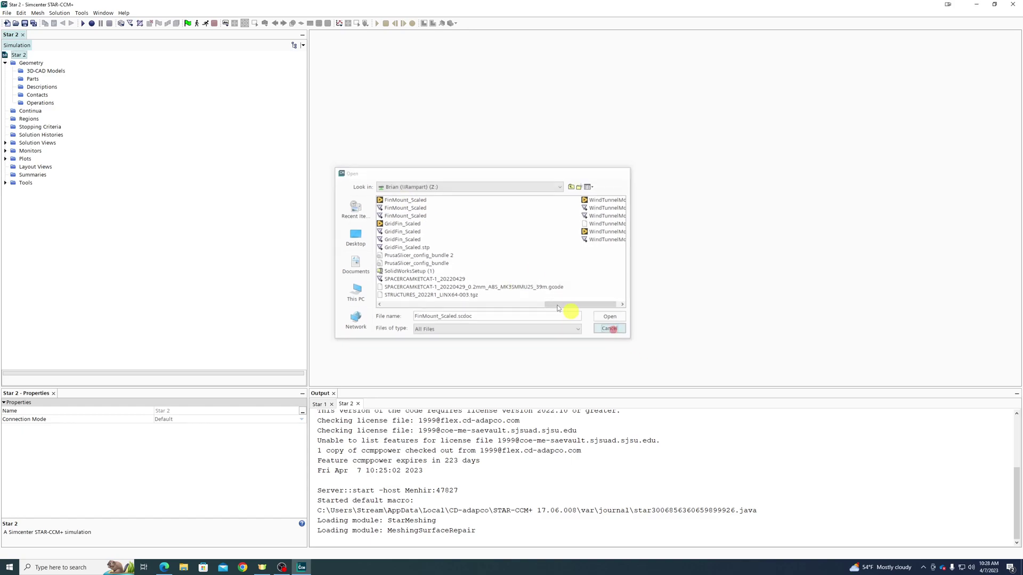
click(7, 14)
mouse_move(52, 136)
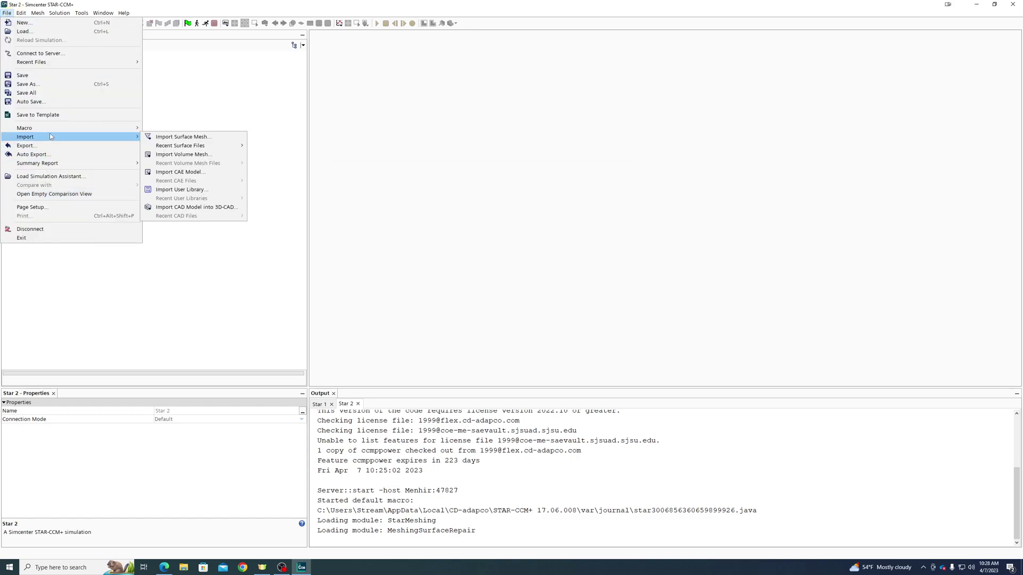
click(180, 137)
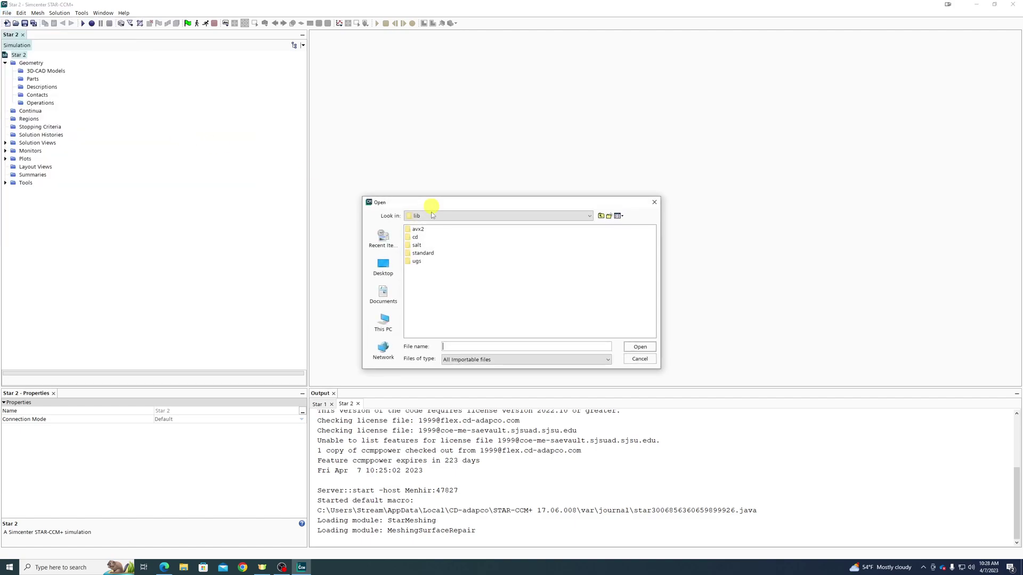
Browse the Z: drive and Desktop with all files shown, picking the Wing x_t file.
click(379, 330)
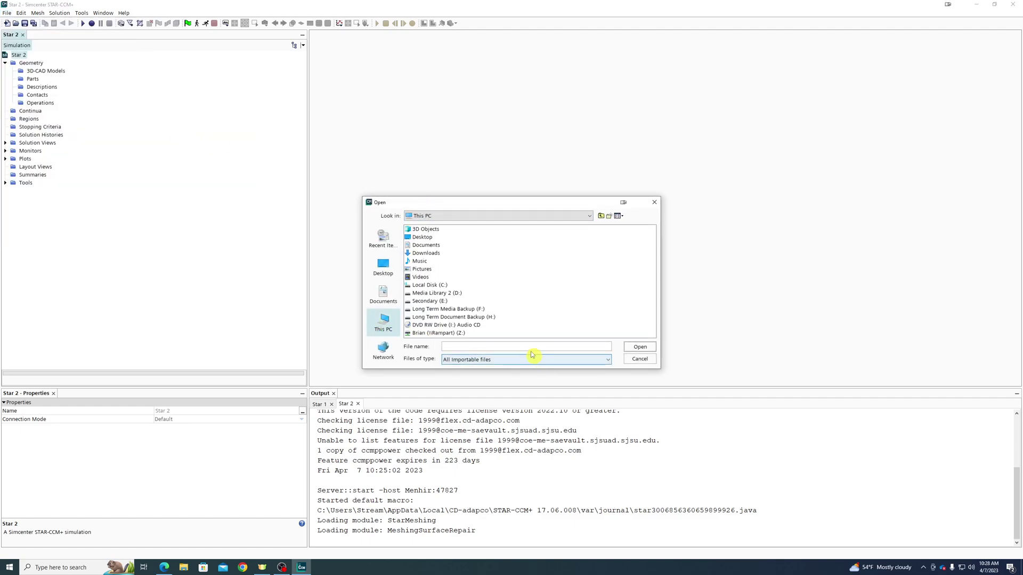
double_click(450, 334)
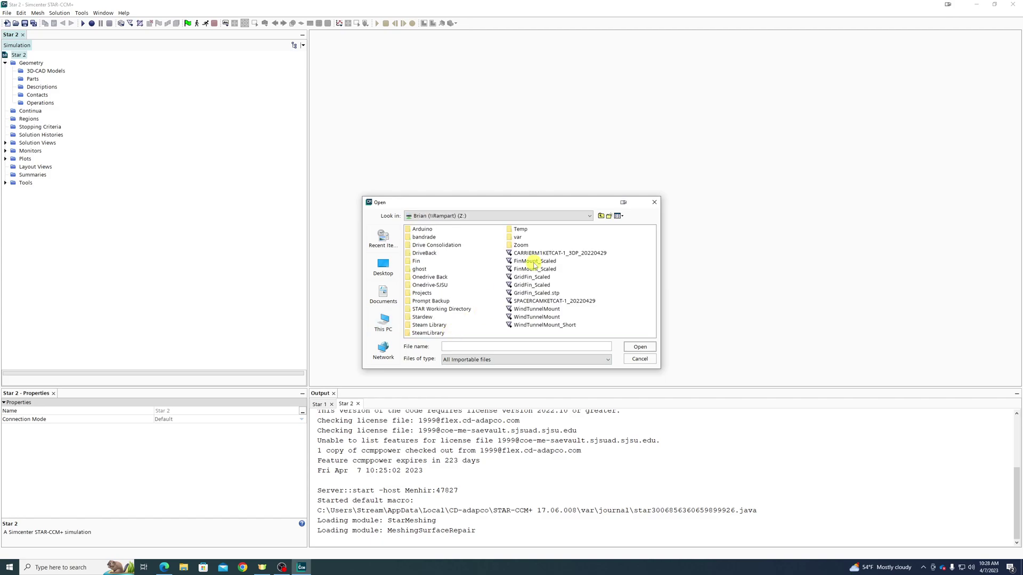
click(386, 271)
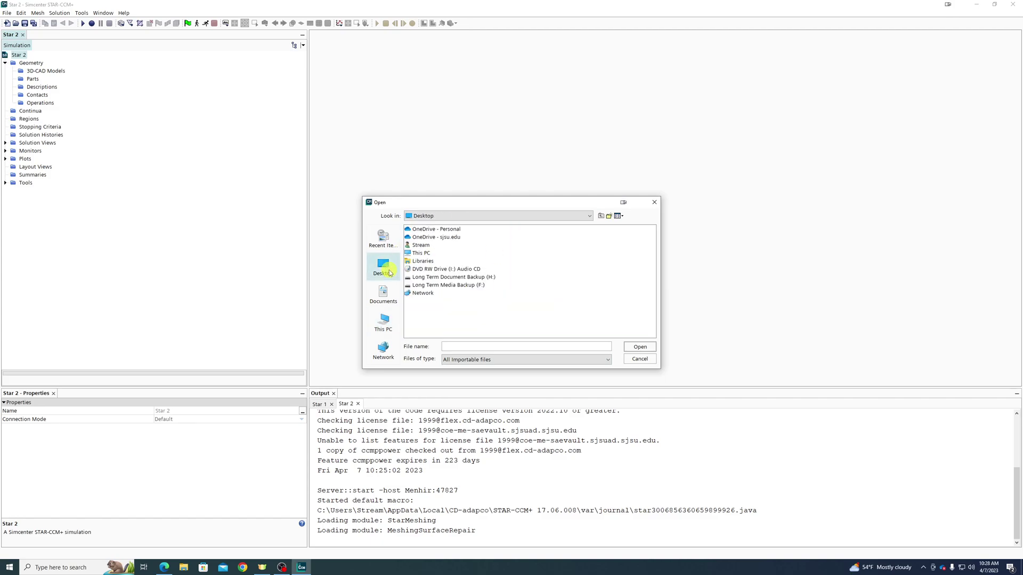
click(490, 360)
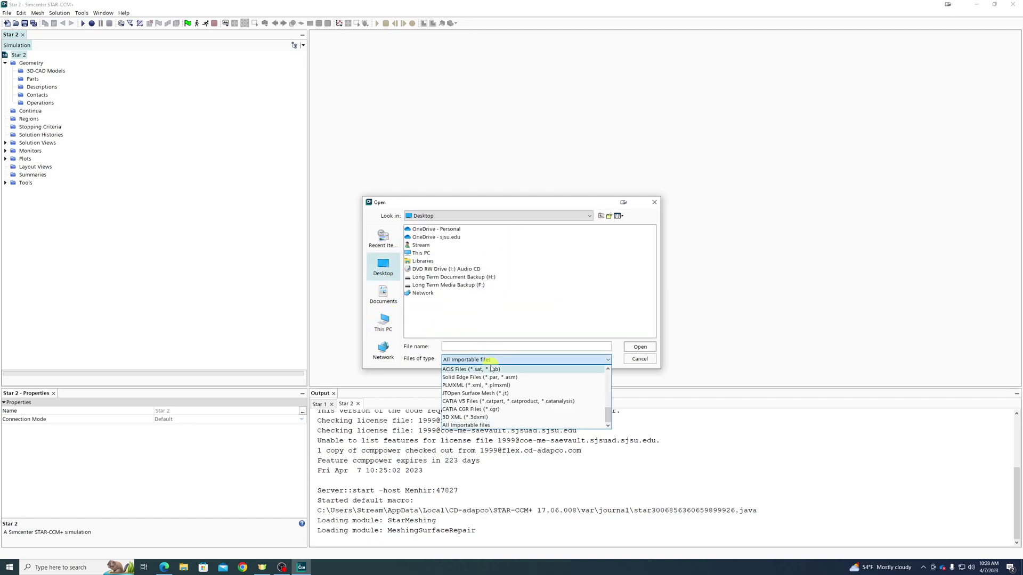
scroll(492, 368, up, 3)
click(495, 368)
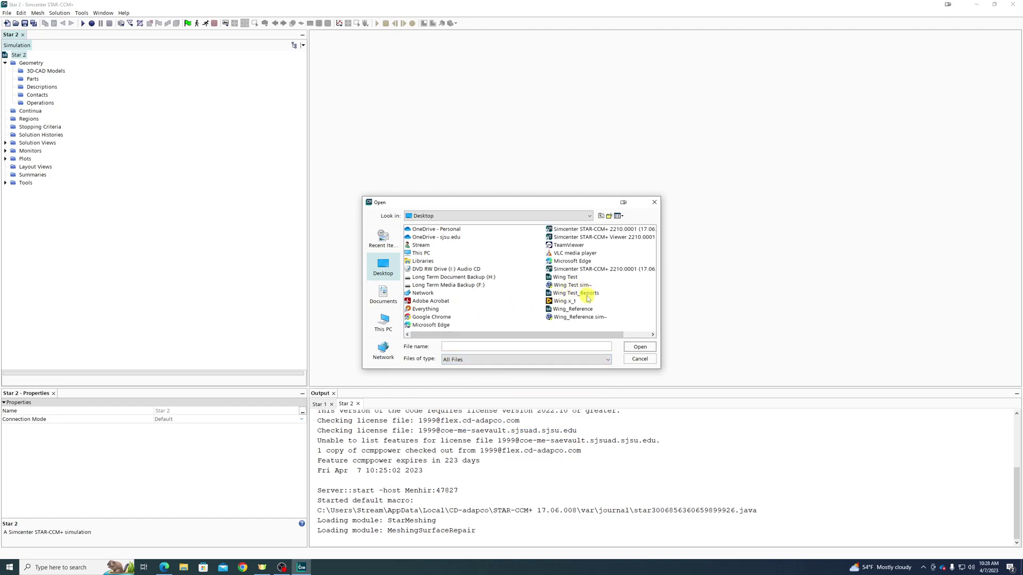
click(572, 304)
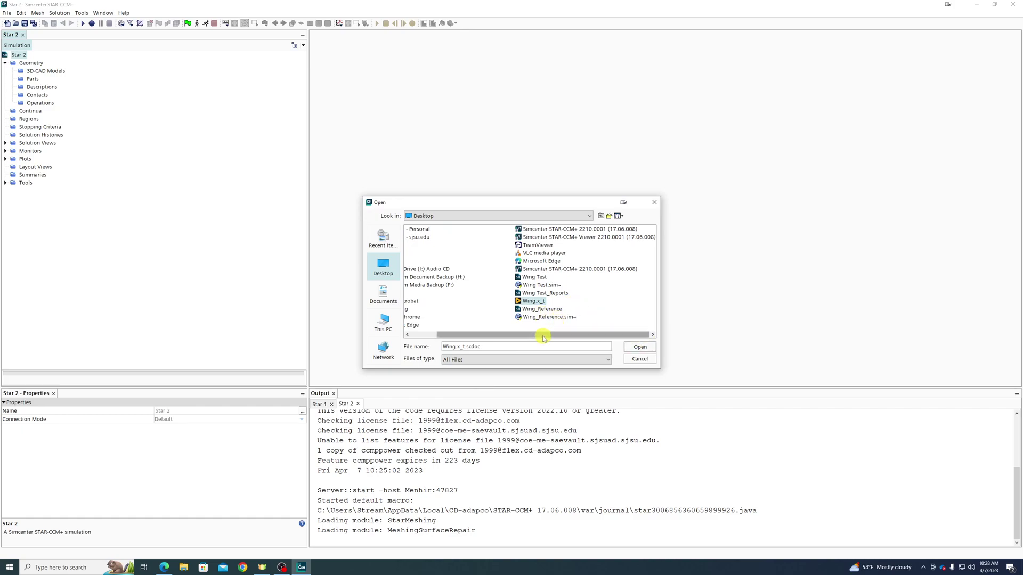
Filter to All Importable files and open NACA4412_2mmrndTE.x_t from Z: > STAR Working Directory > AE269.
click(394, 320)
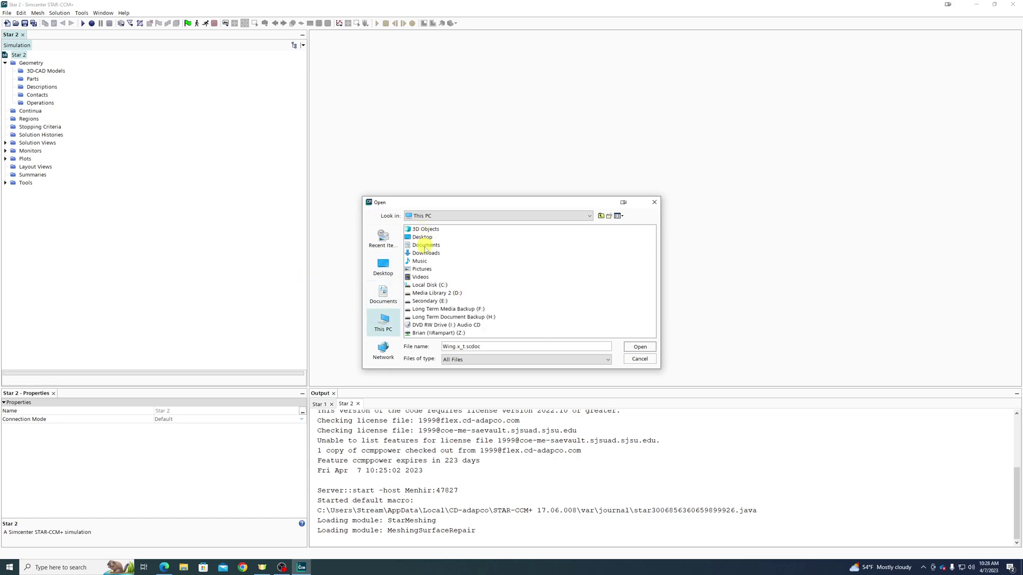
click(451, 360)
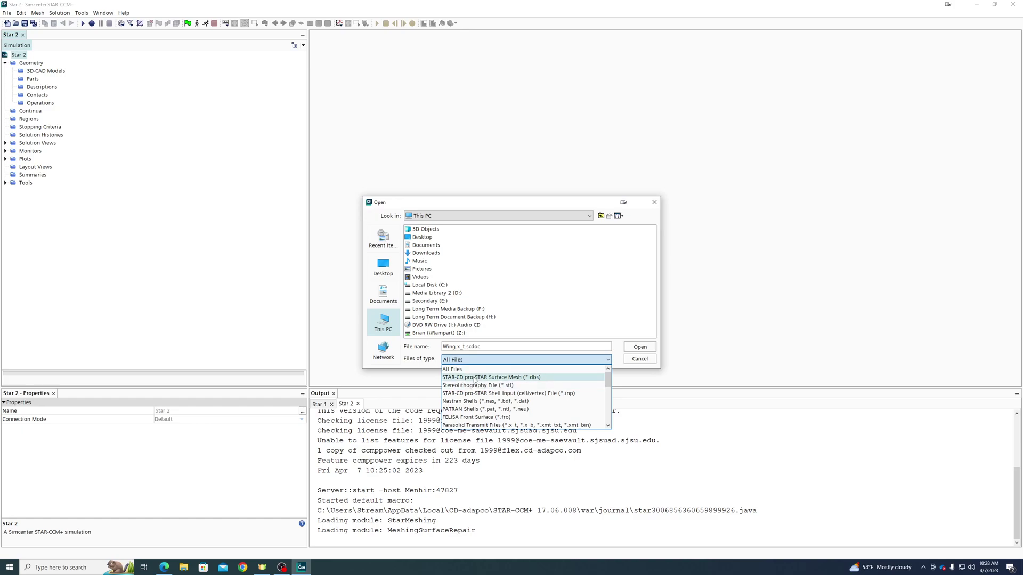
click(486, 425)
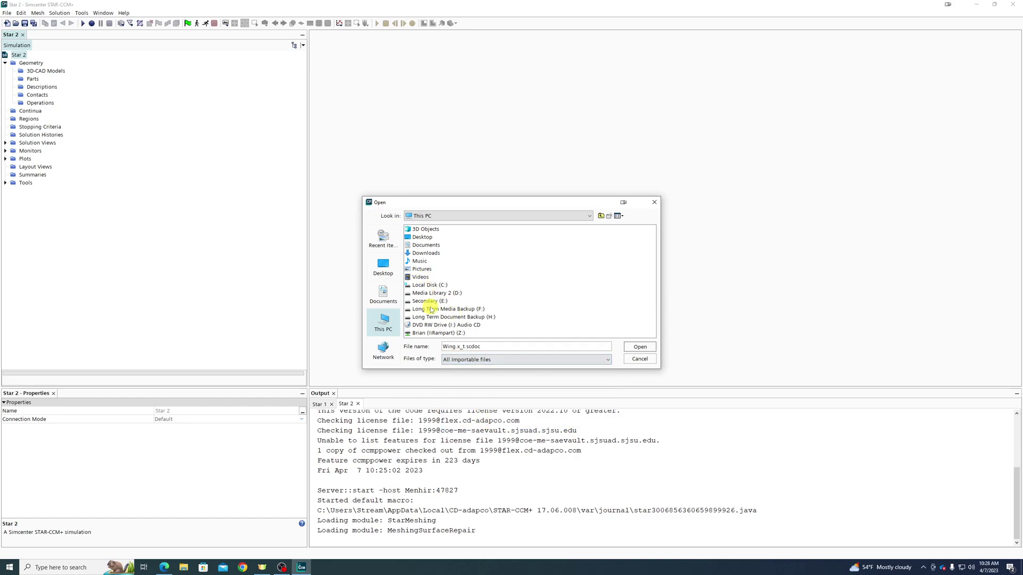
double_click(434, 333)
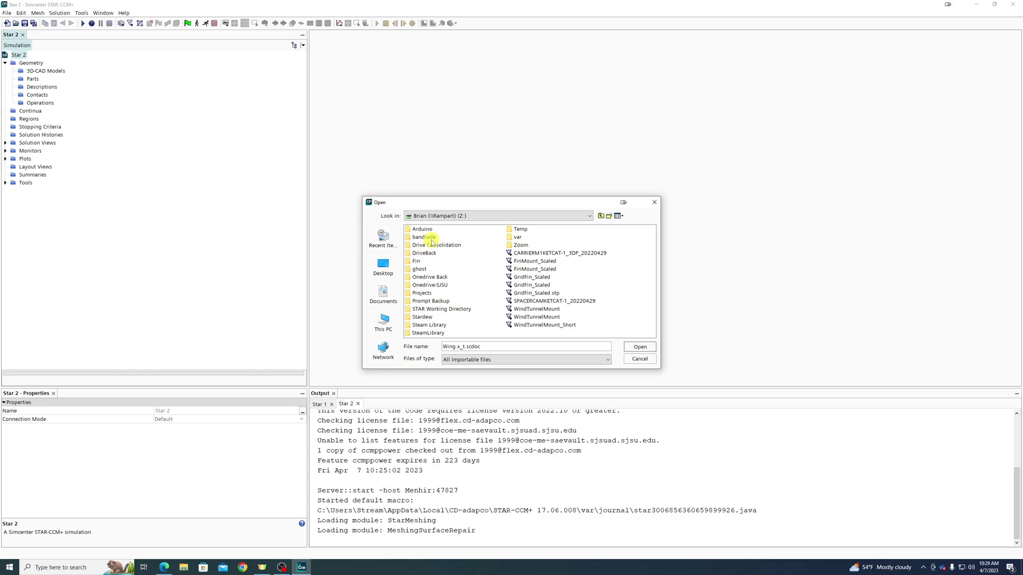
double_click(425, 309)
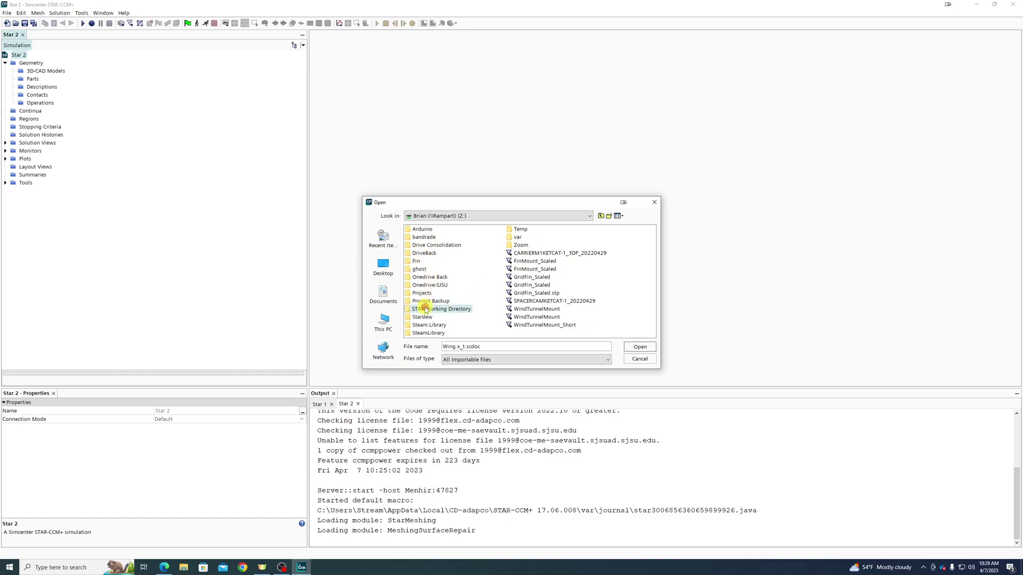
double_click(418, 229)
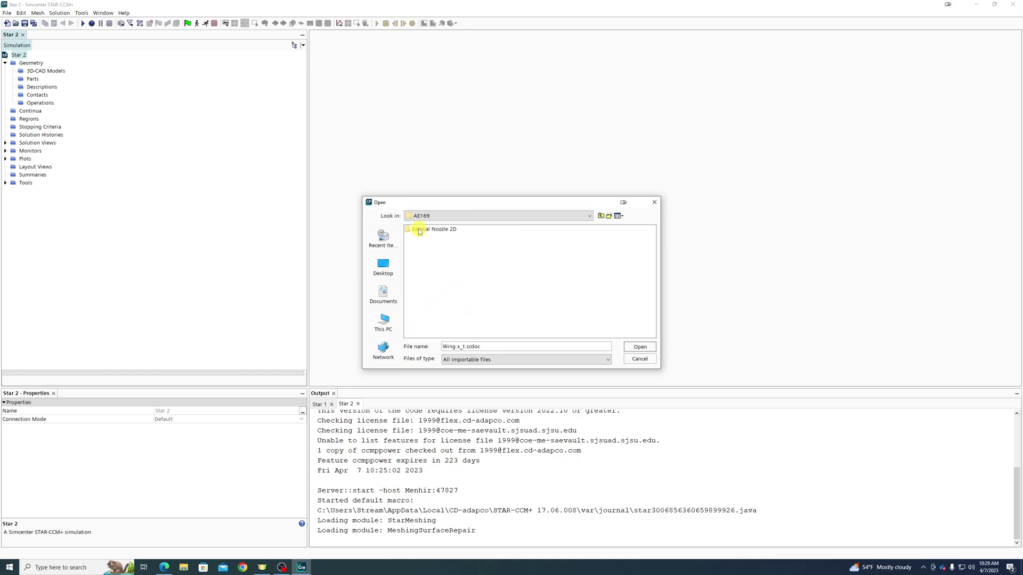
double_click(420, 229)
click(601, 215)
click(601, 216)
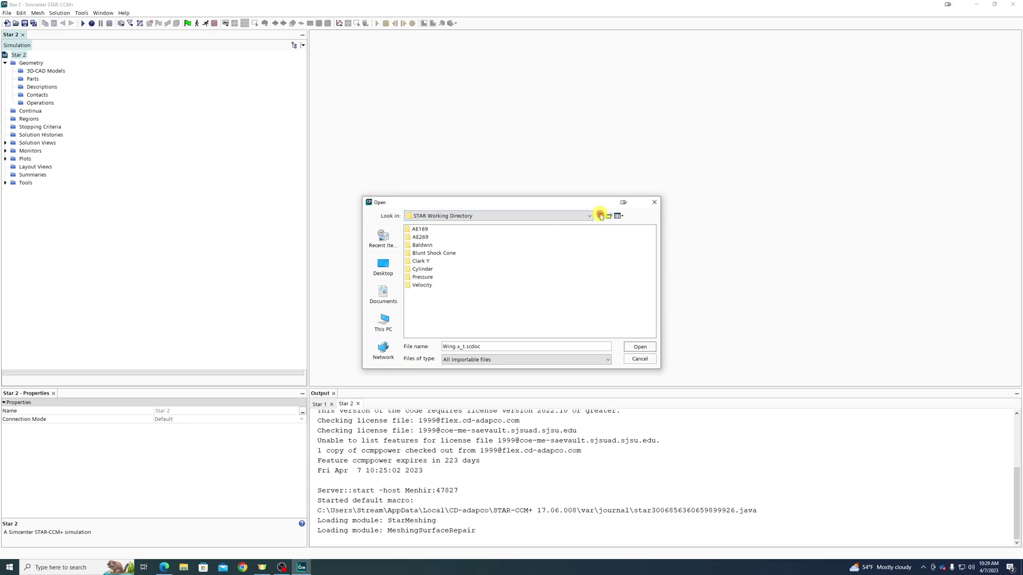
double_click(423, 237)
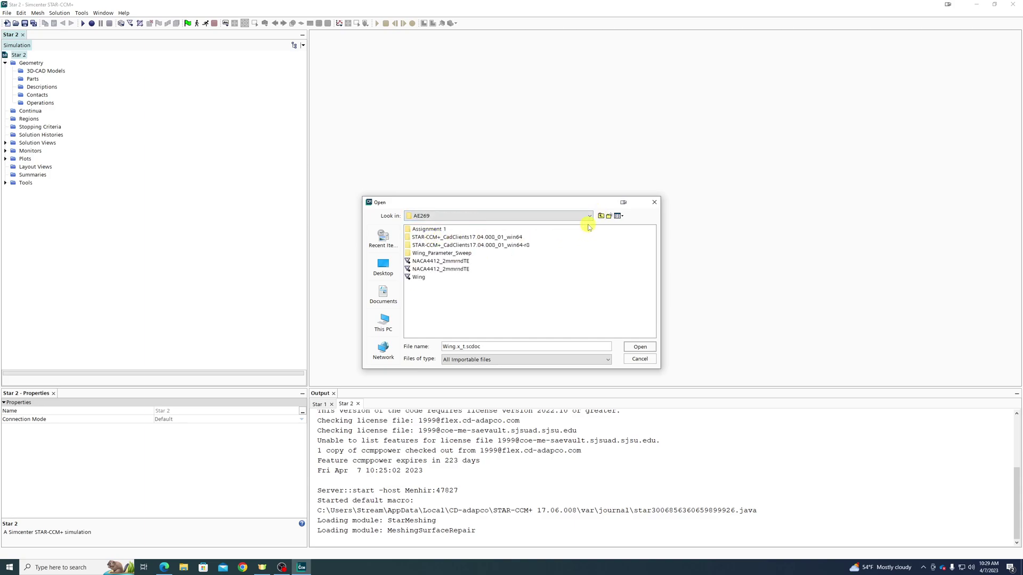
click(463, 270)
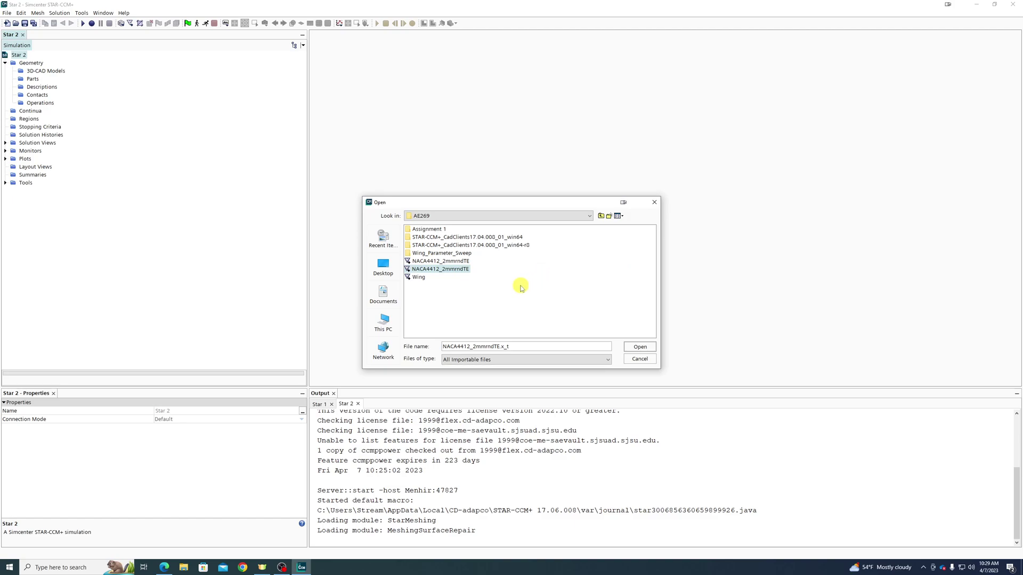
click(640, 347)
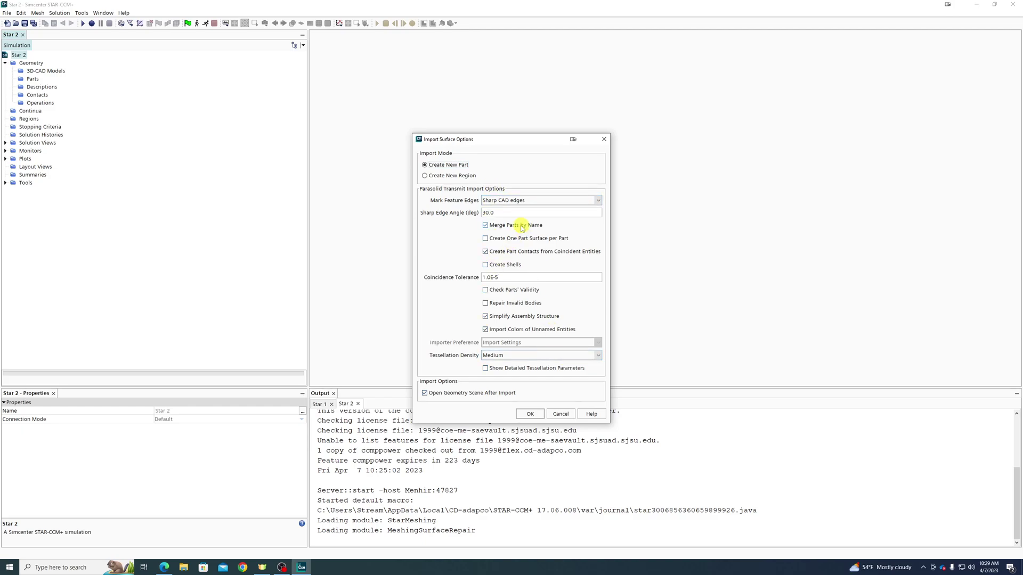
Uncheck Merge Parts by Name and check Create One Part Surface per Part.
click(486, 225)
click(486, 239)
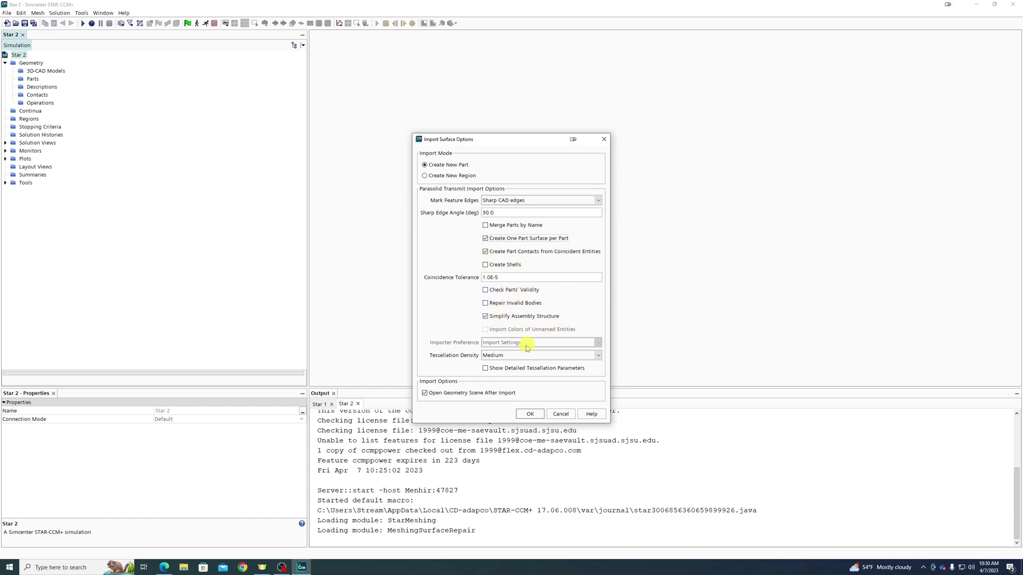
click(509, 356)
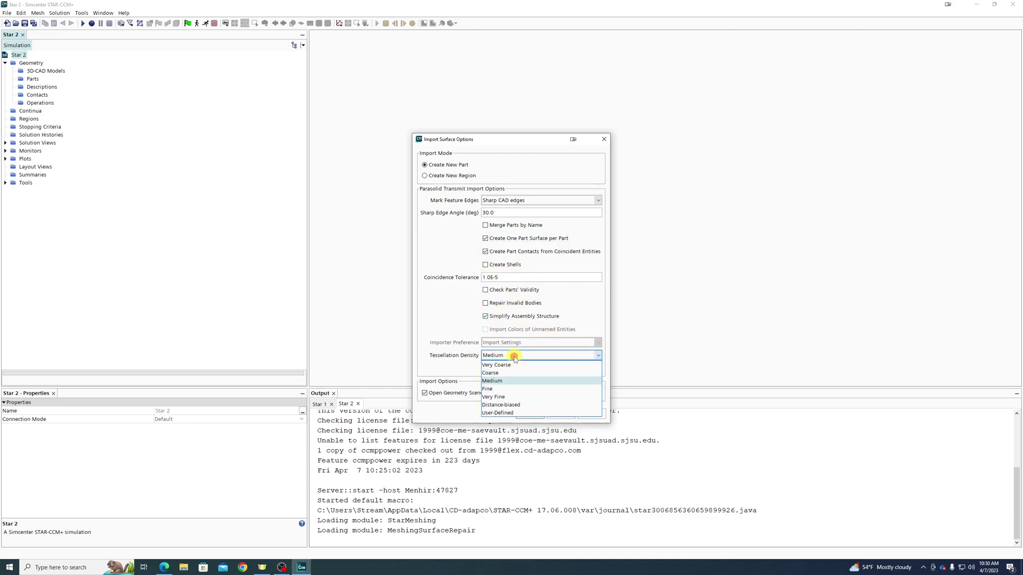
click(508, 381)
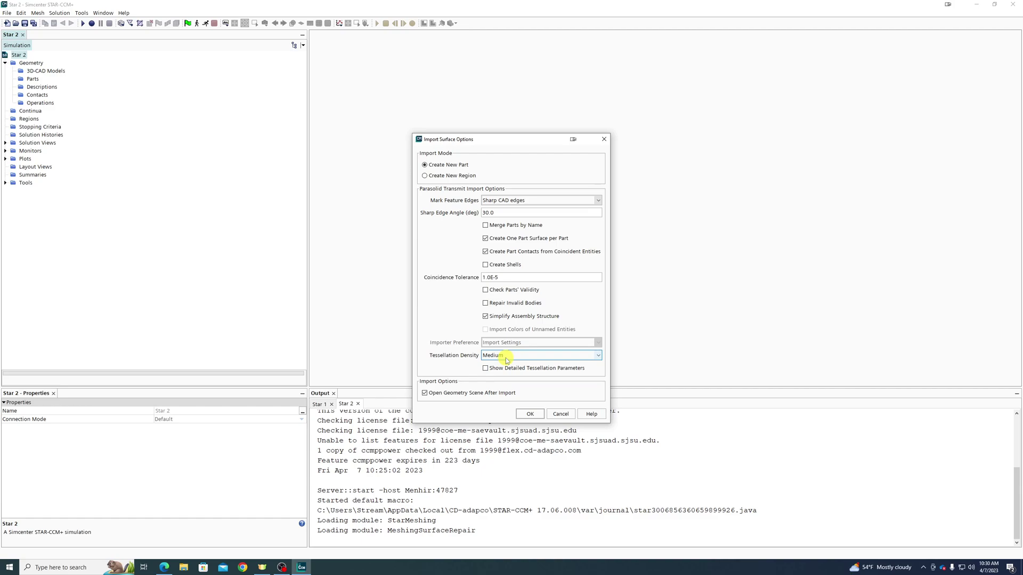
click(507, 359)
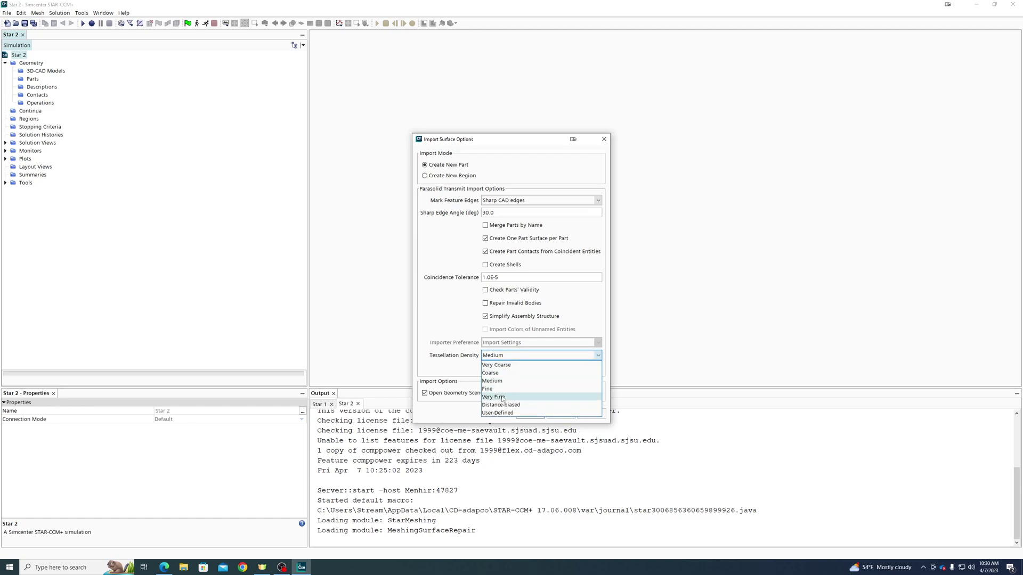
click(497, 381)
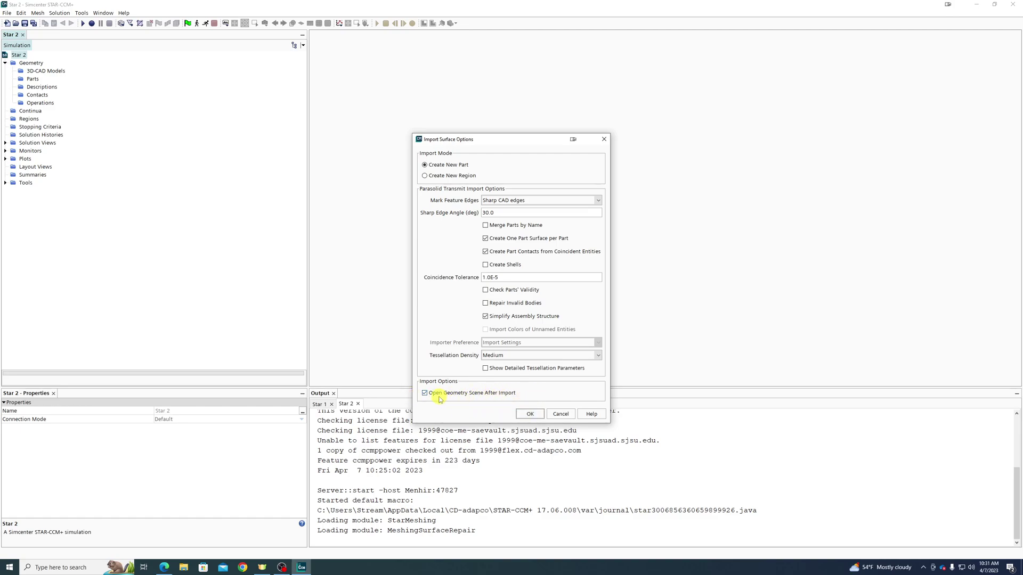
Accept the import options to load the wing, then select its Faces in Geometry Scene 1.
click(526, 414)
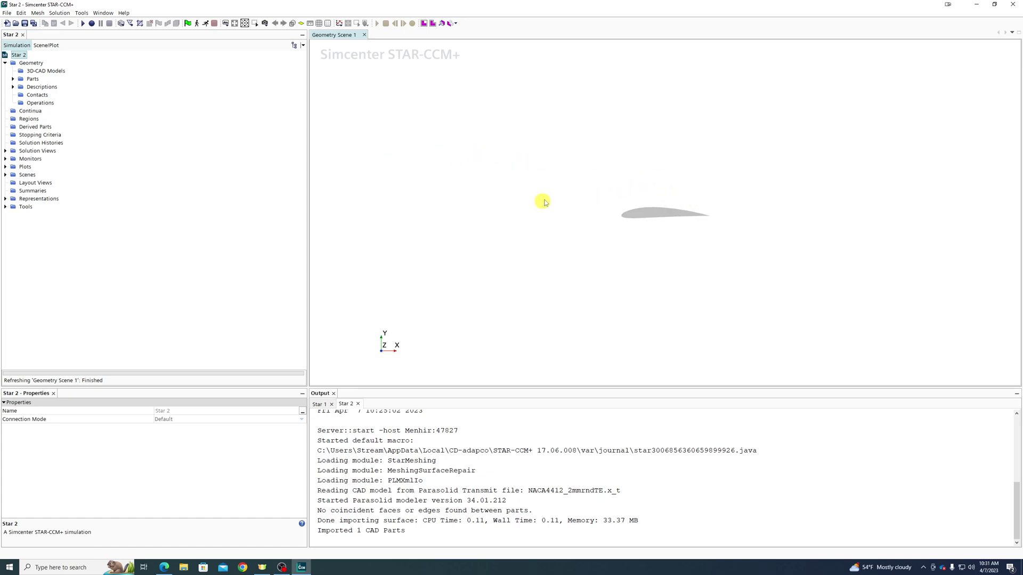
drag(544, 202, 621, 231)
scroll(677, 248, up, 2)
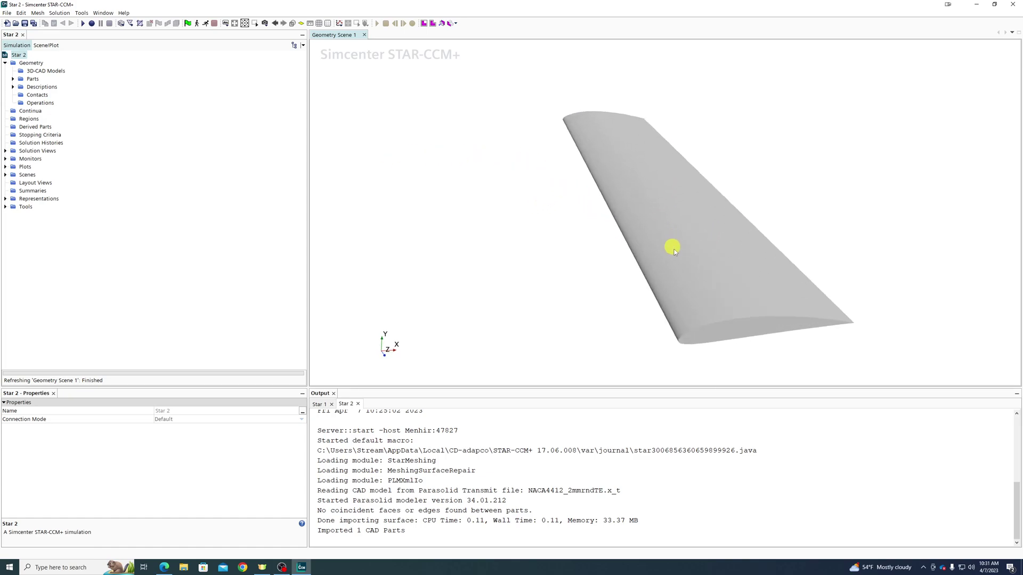
mouse_move(674, 250)
mouse_down()
mouse_move(749, 290)
mouse_move(723, 266)
mouse_move(664, 289)
mouse_move(609, 280)
mouse_move(832, 161)
mouse_move(949, 202)
mouse_move(933, 220)
mouse_move(913, 93)
mouse_move(814, 208)
mouse_move(870, 205)
mouse_move(856, 165)
mouse_move(745, 144)
mouse_move(625, 304)
mouse_up()
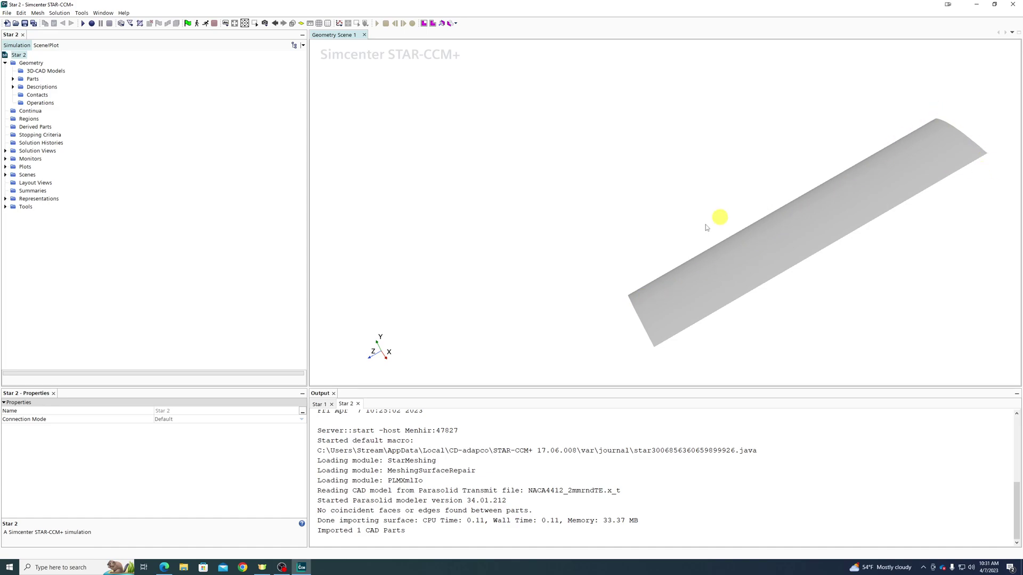
drag(706, 228, 686, 313)
click(686, 273)
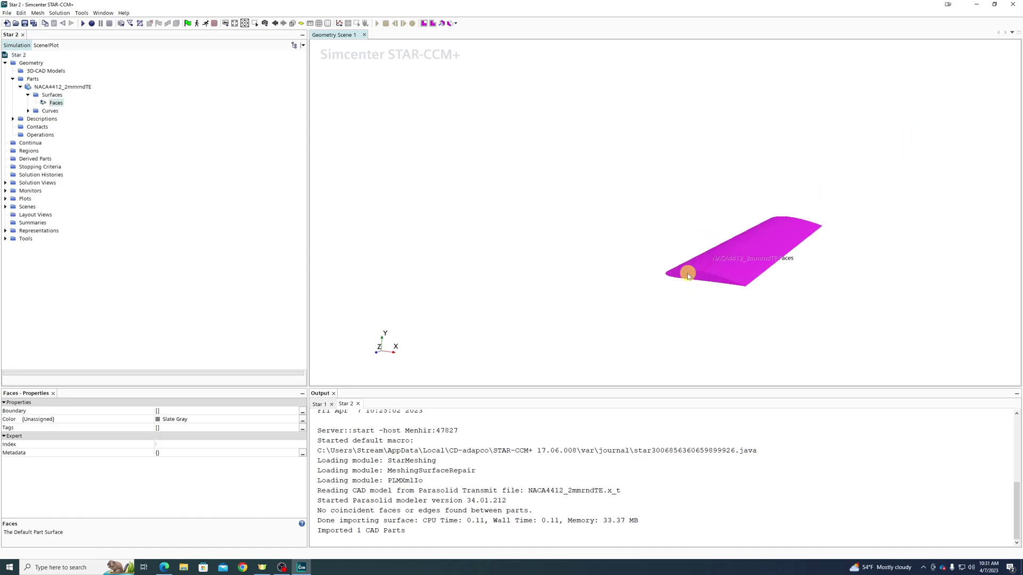
drag(688, 274, 608, 212)
Take a first distance measurement between two points on the wing.
click(312, 23)
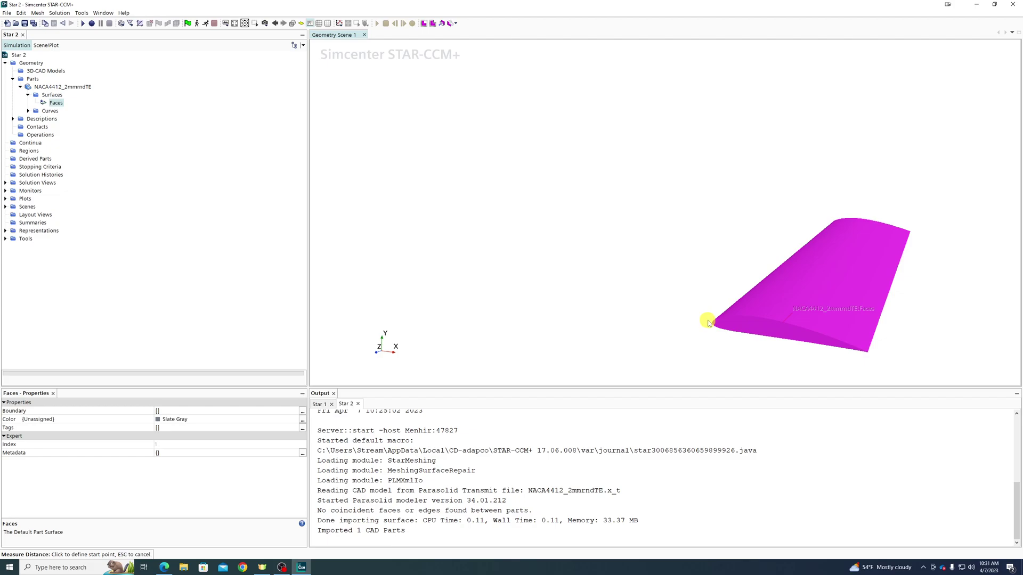
click(712, 324)
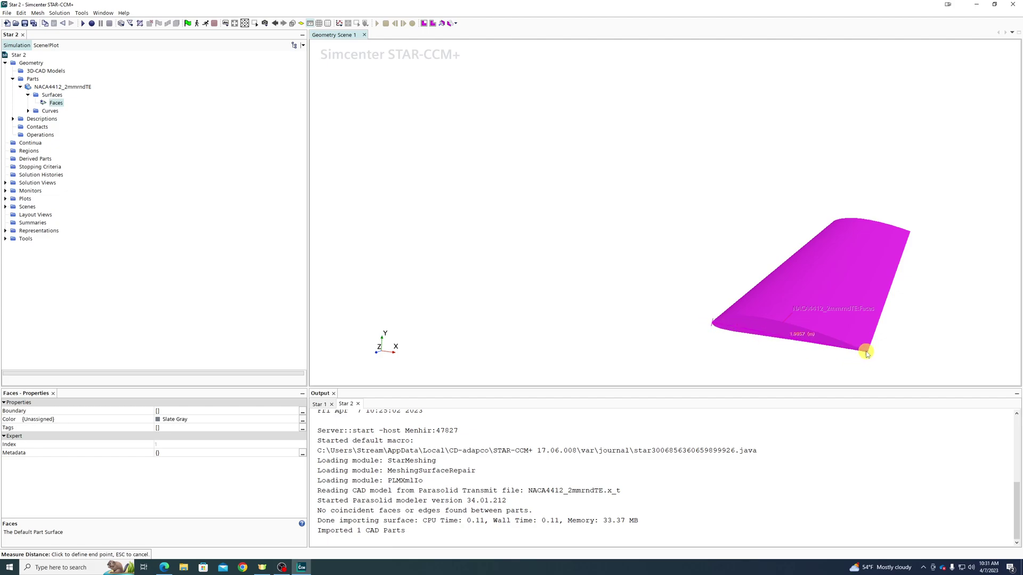
click(837, 222)
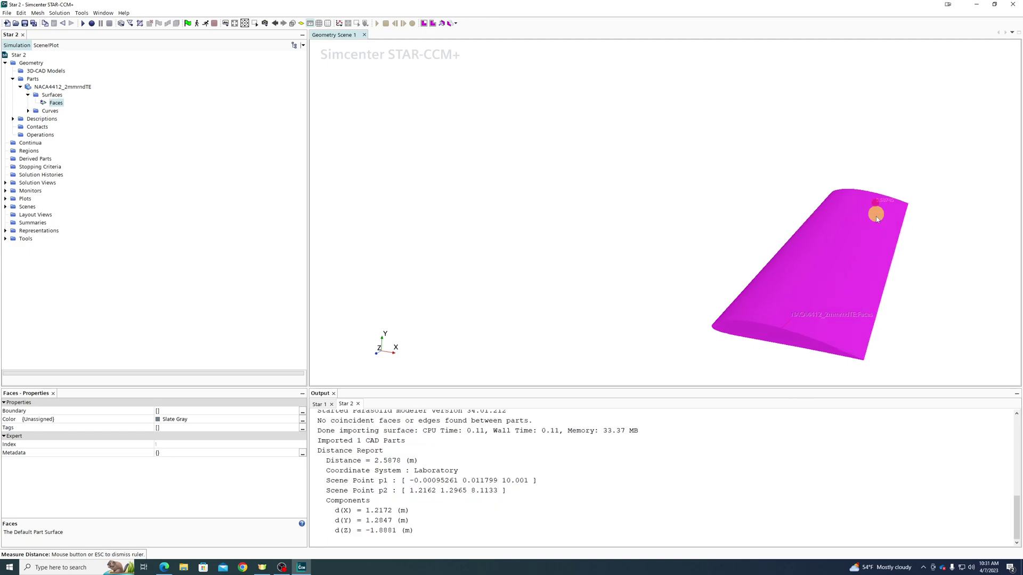
drag(872, 217, 857, 289)
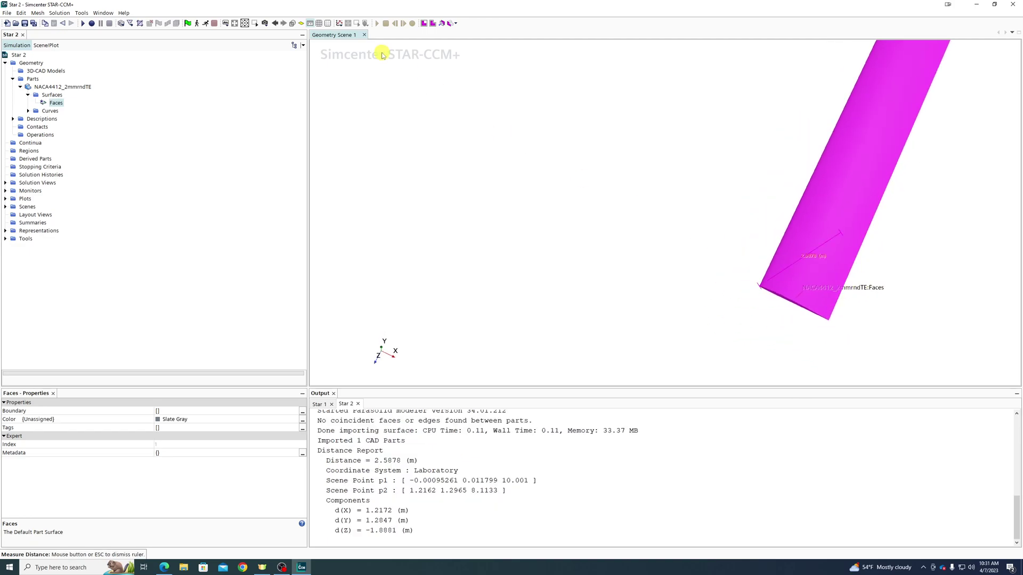
Measure from the root corner to the wing tip (10.000 m), then clear the selection.
click(313, 24)
click(828, 319)
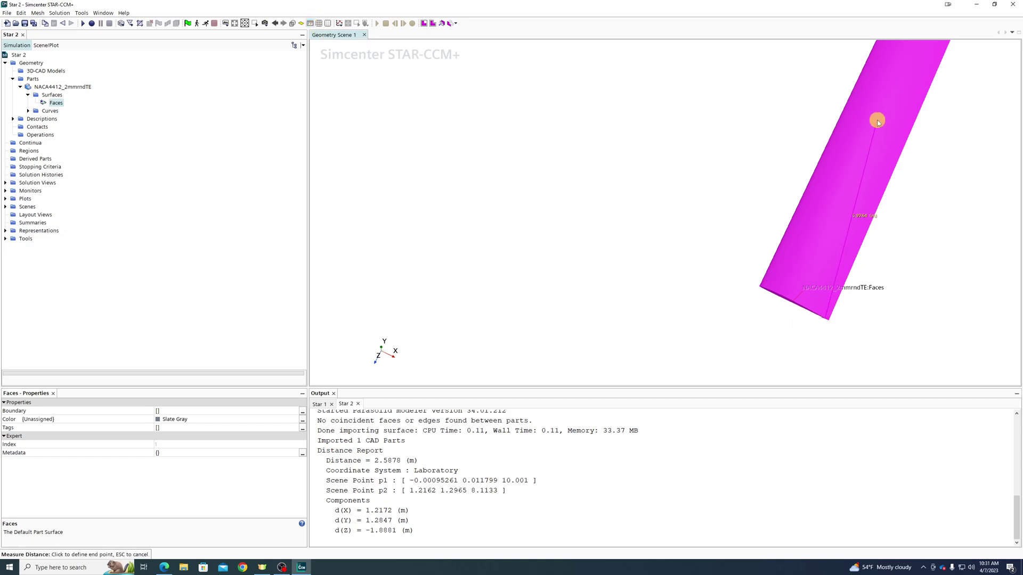
scroll(878, 122, down, 1)
scroll(922, 80, down, 1)
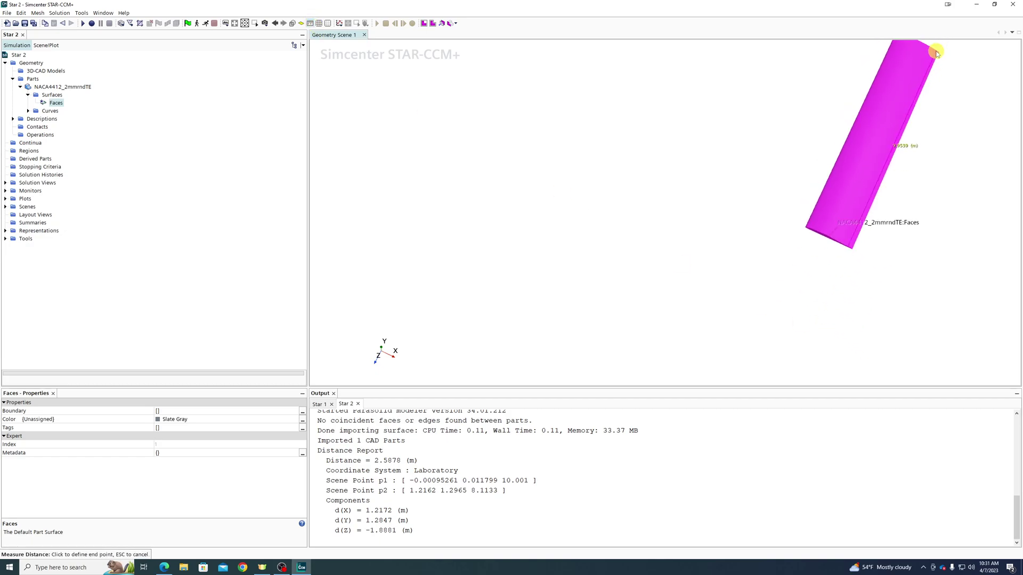
click(936, 53)
drag(778, 288, 827, 196)
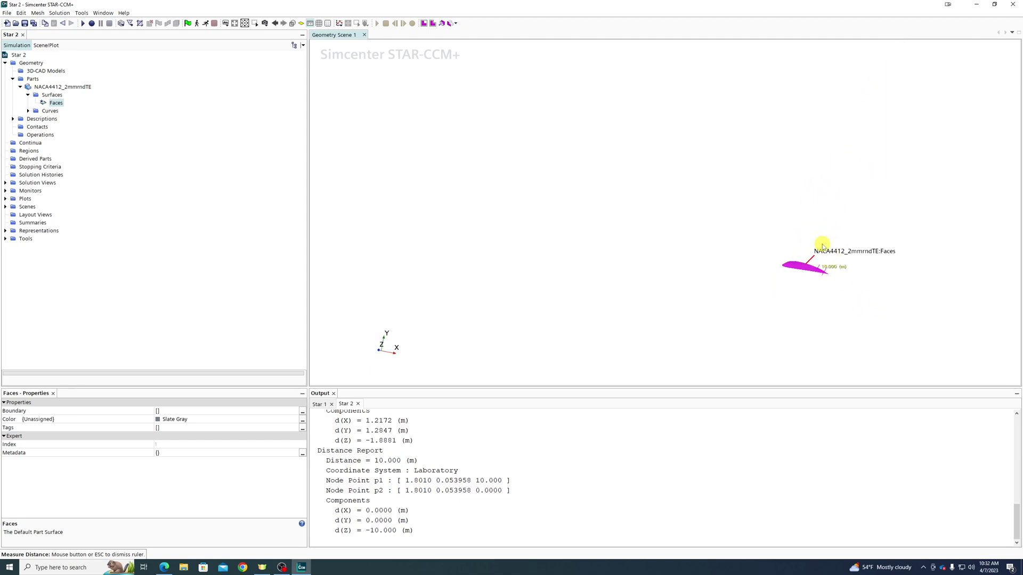
click(922, 264)
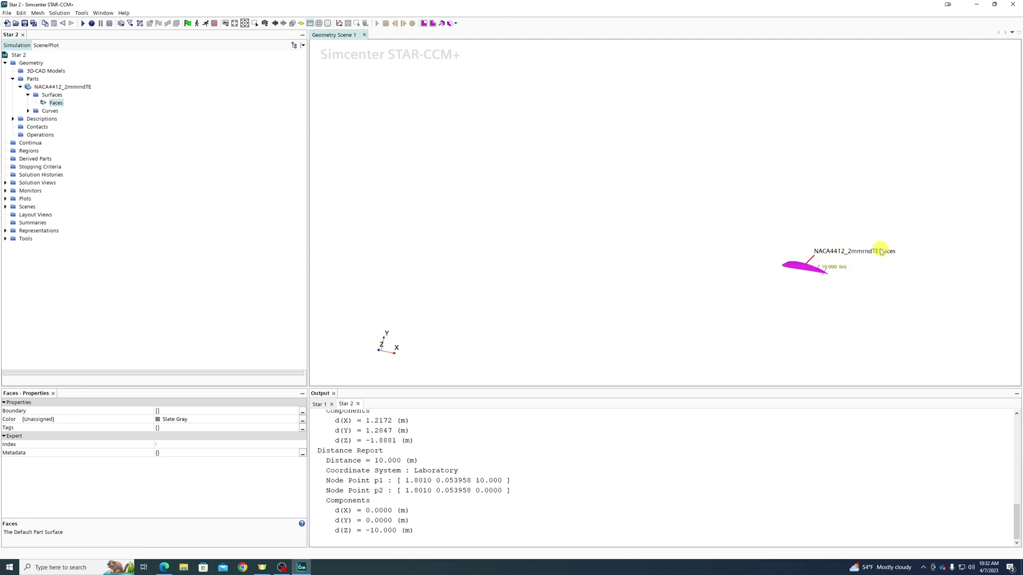
drag(886, 250, 821, 282)
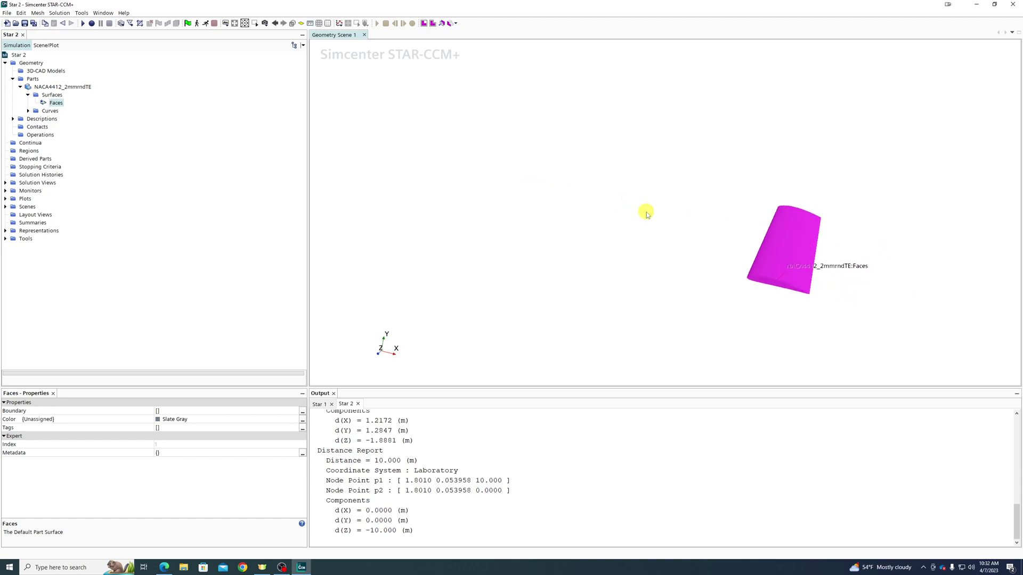
click(676, 271)
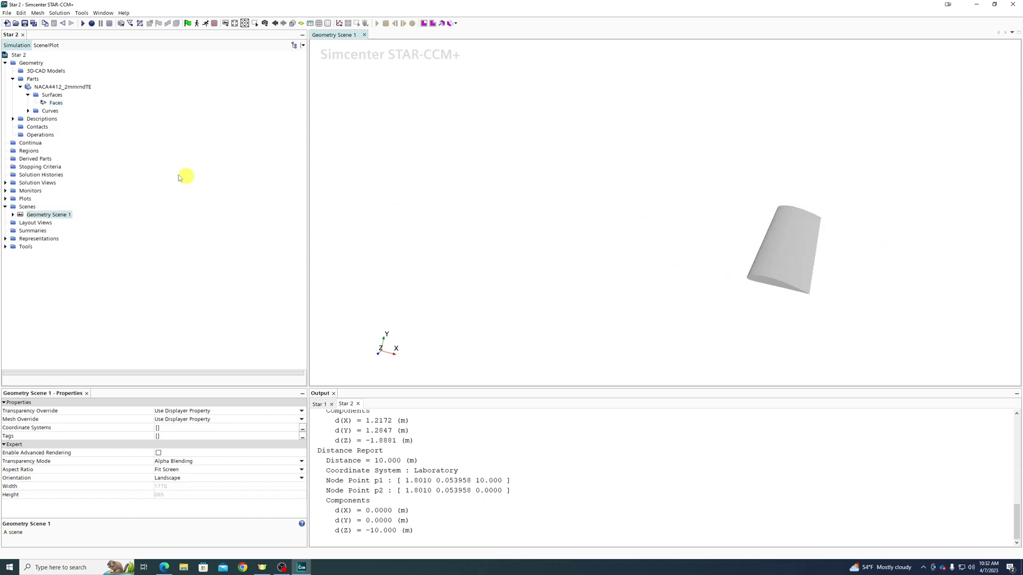
Select the wing's Faces surface and open Split by Patch from its context menu.
drag(793, 265, 799, 251)
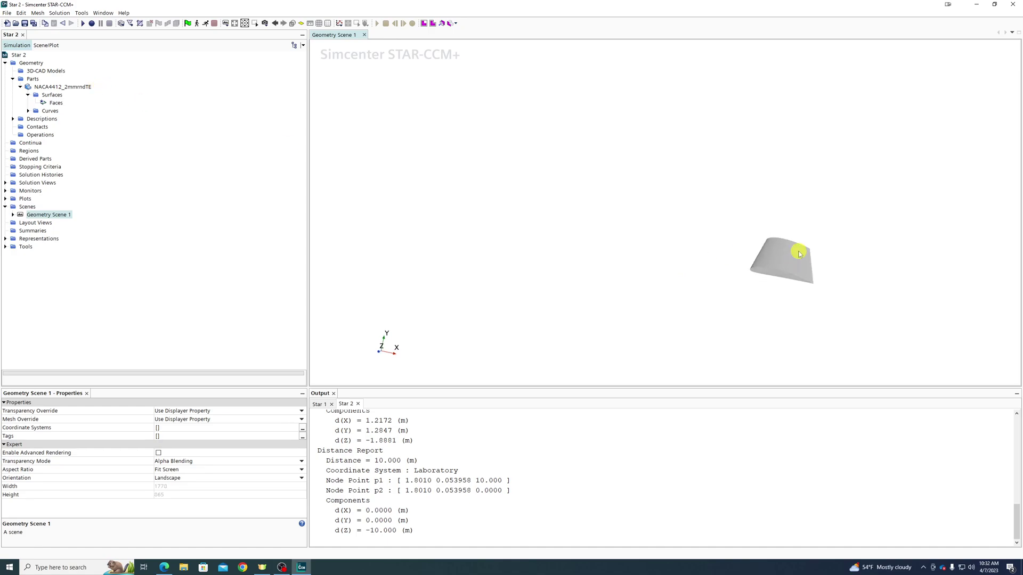
click(799, 255)
drag(864, 279, 852, 283)
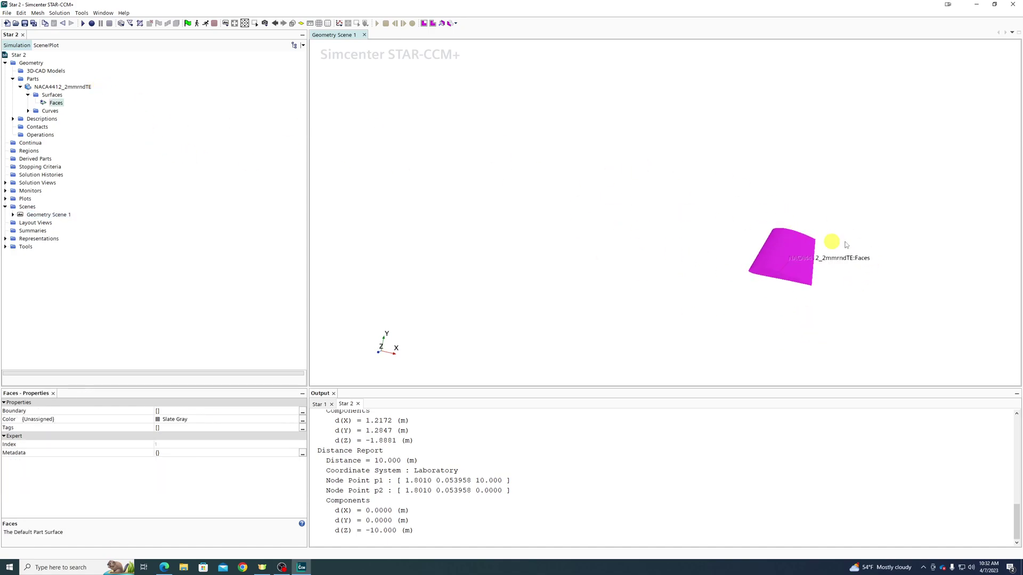
right_click(48, 106)
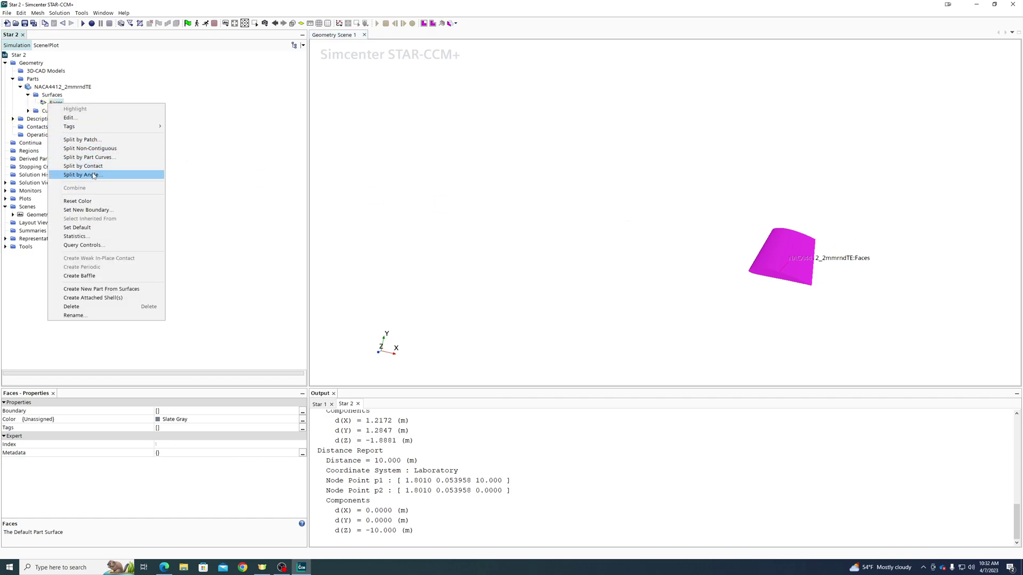
click(82, 139)
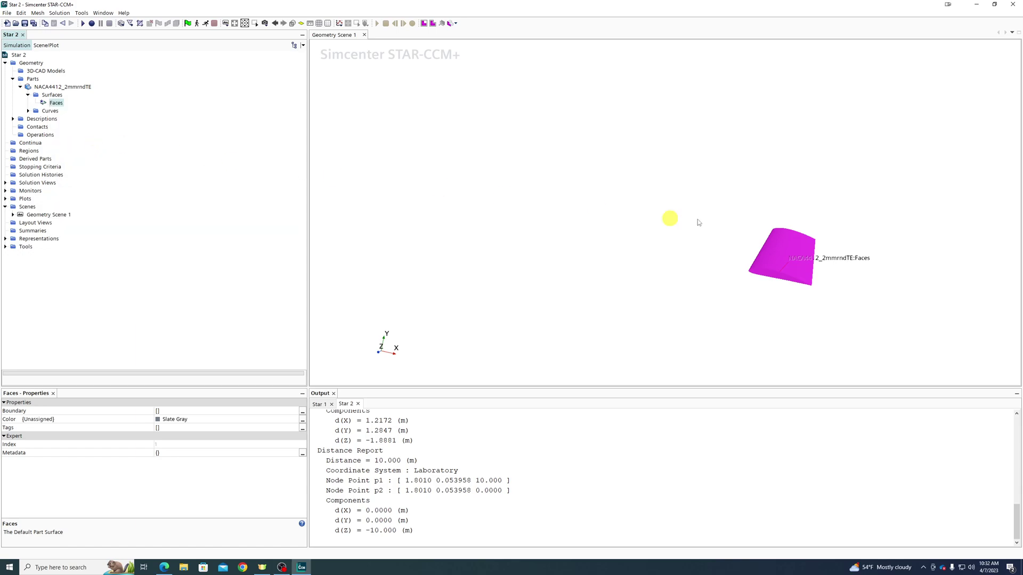
scroll(814, 298, up, 2)
Split patch 5 into surface WT_L and patch 6 into WT_R.
click(756, 265)
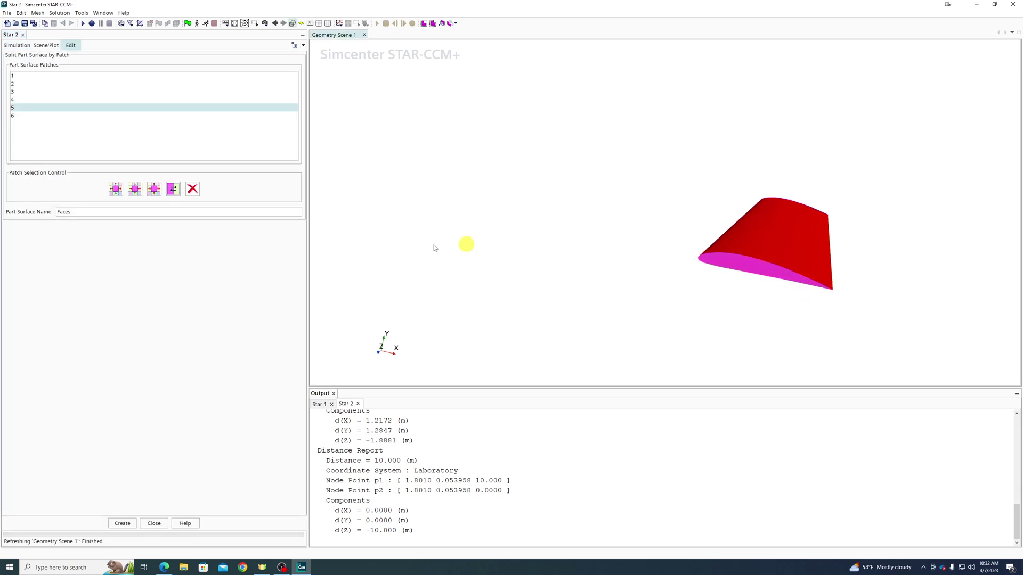
click(102, 212)
drag(102, 212, 31, 212)
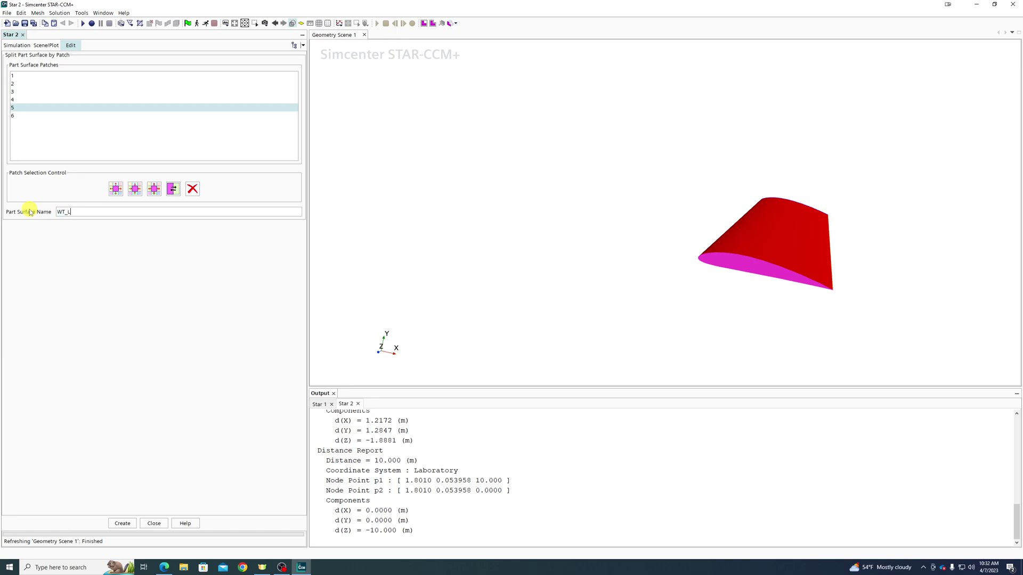
click(123, 523)
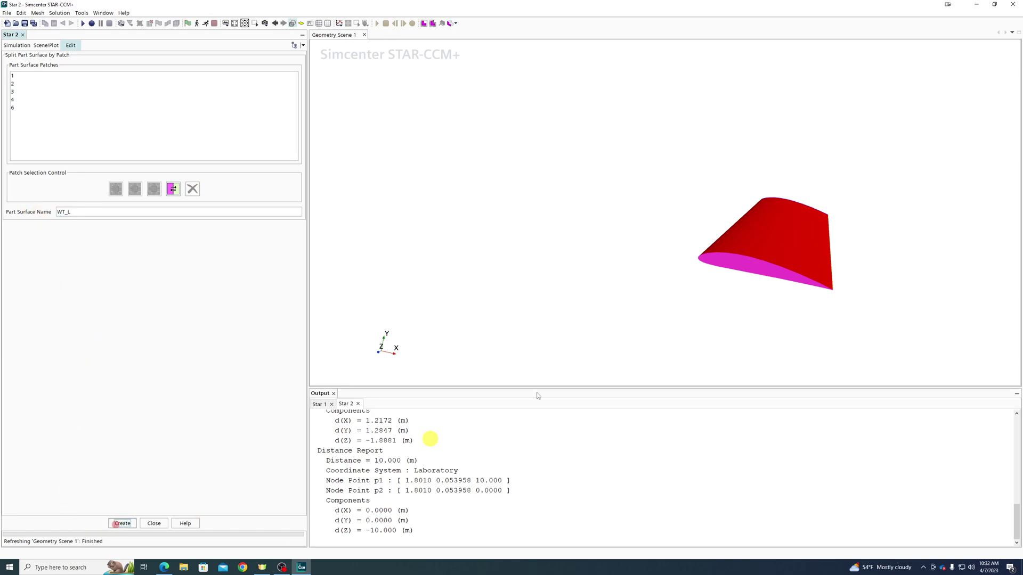
drag(746, 266, 768, 293)
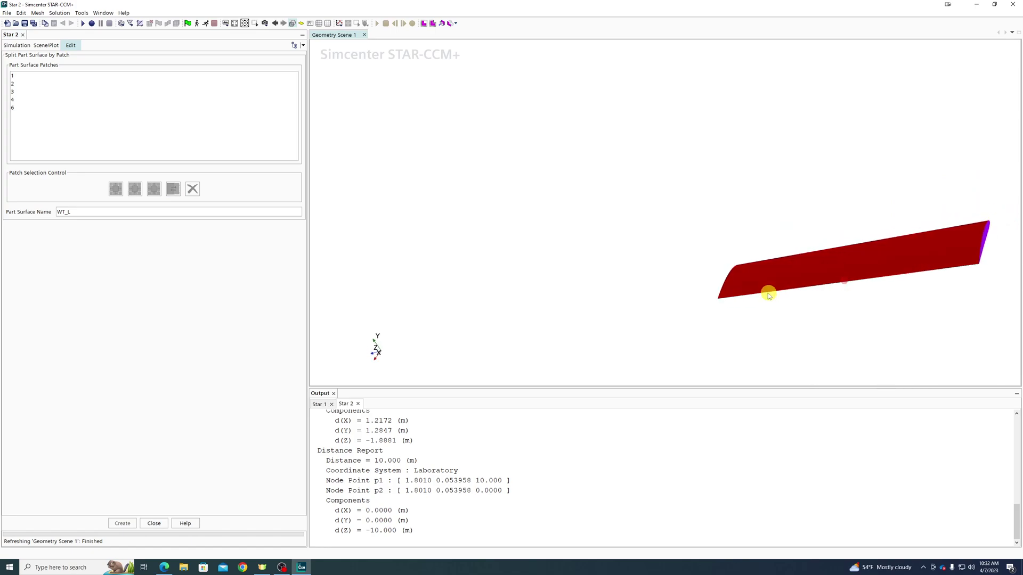
click(986, 221)
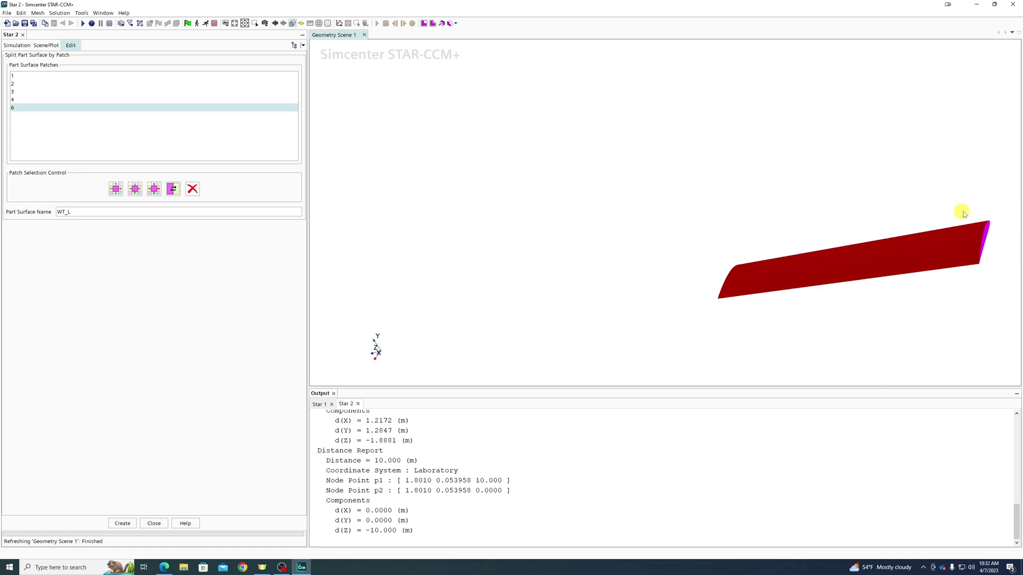
click(109, 212)
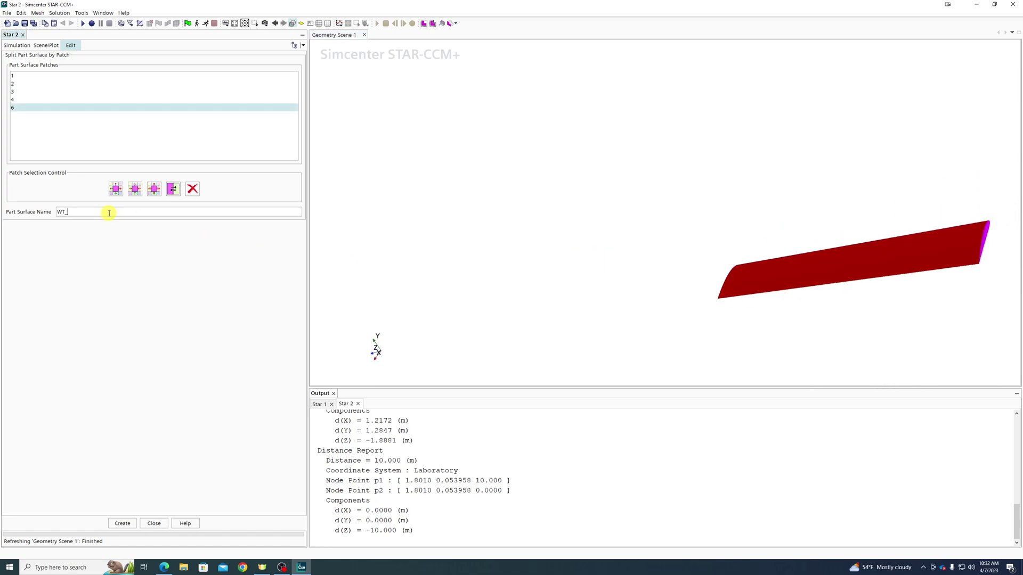
text(R)
click(122, 523)
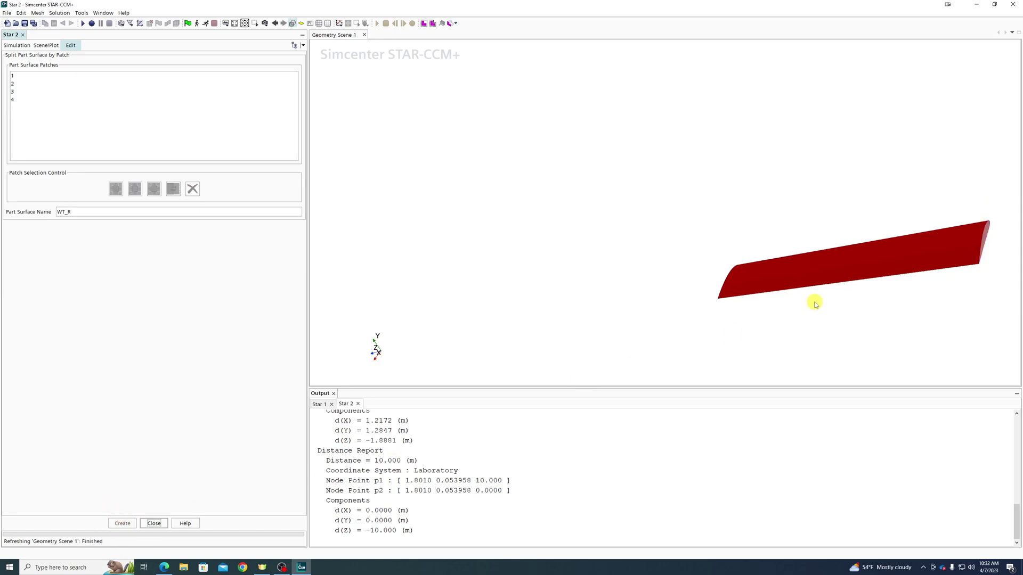
Split patch 1 off as the Main_Surface surface.
click(867, 248)
drag(566, 278, 801, 185)
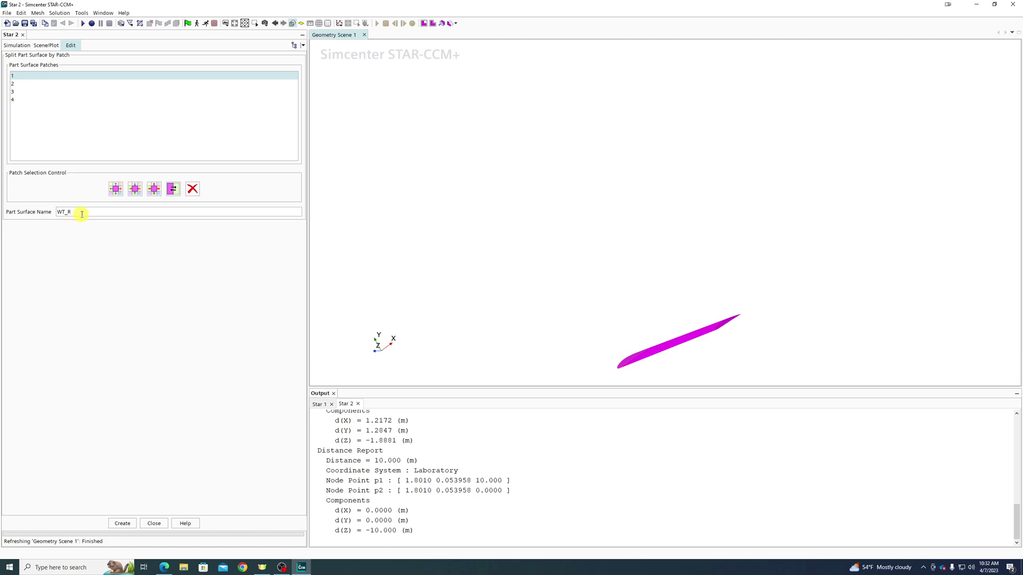
drag(81, 214, 44, 213)
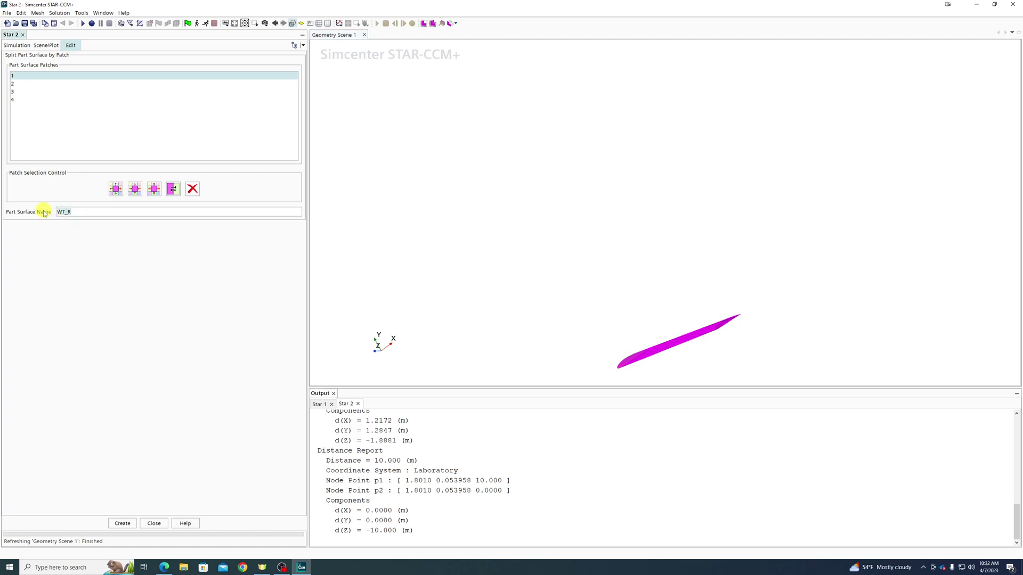
text(Main_Surface)
click(122, 523)
Group the trailing-edge patches 2-4 into a surface named TE.
scroll(665, 322, up, 5)
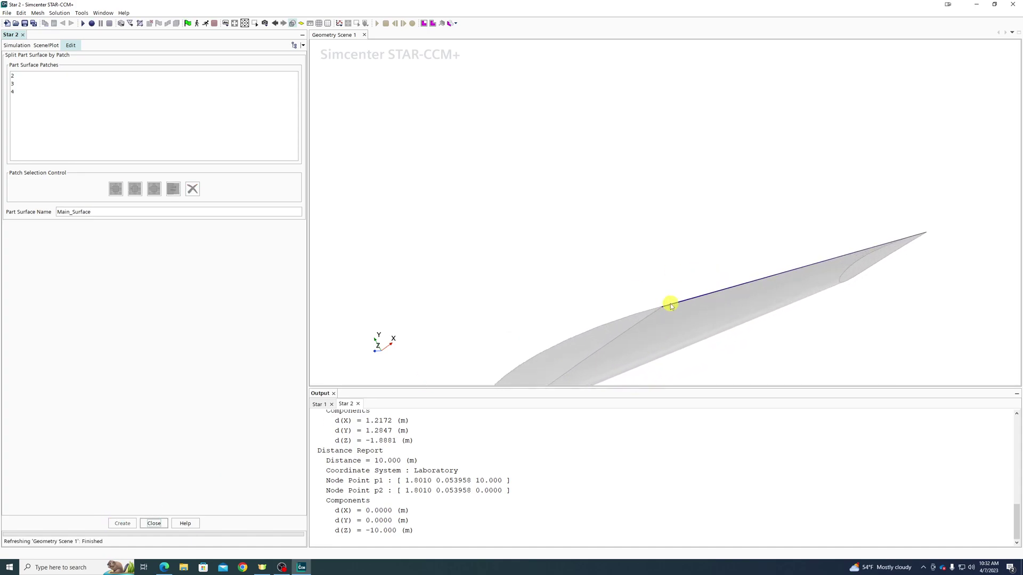
mouse_move(600, 306)
mouse_down()
mouse_move(646, 323)
mouse_move(690, 313)
mouse_move(586, 297)
mouse_up()
click(586, 297)
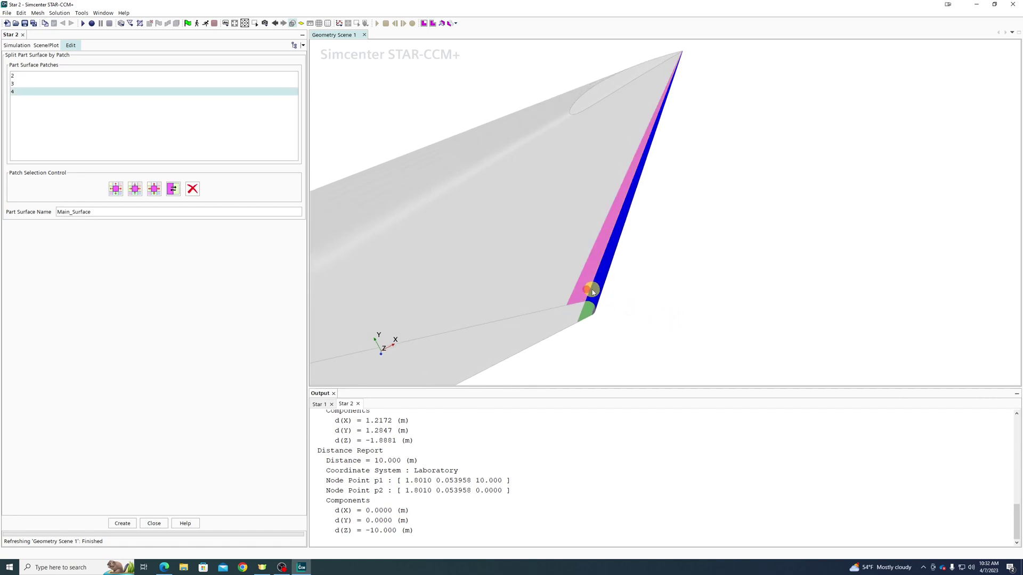
ctrl+click(588, 313)
ctrl+click(589, 313)
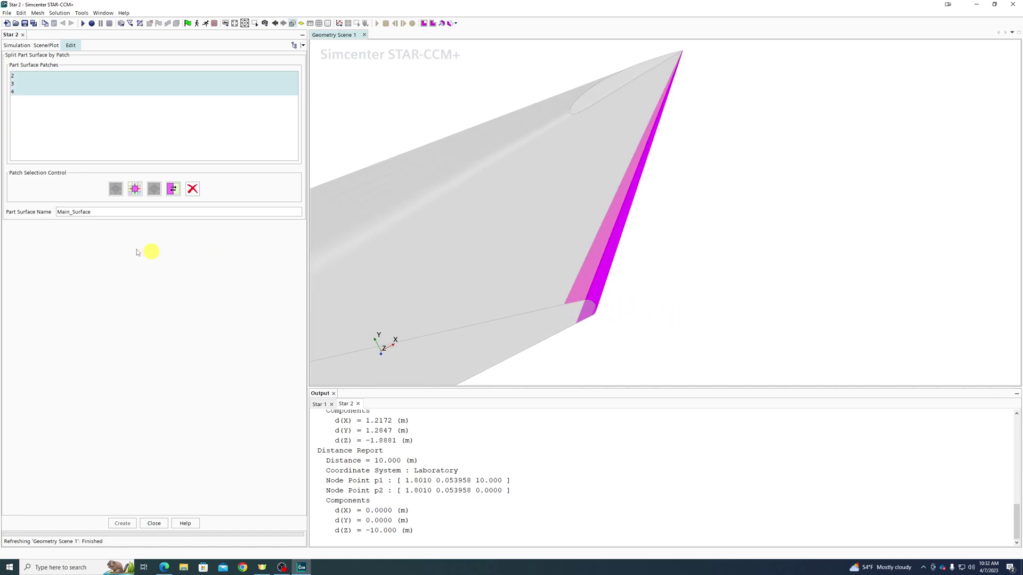
double_click(102, 213)
text(TE)
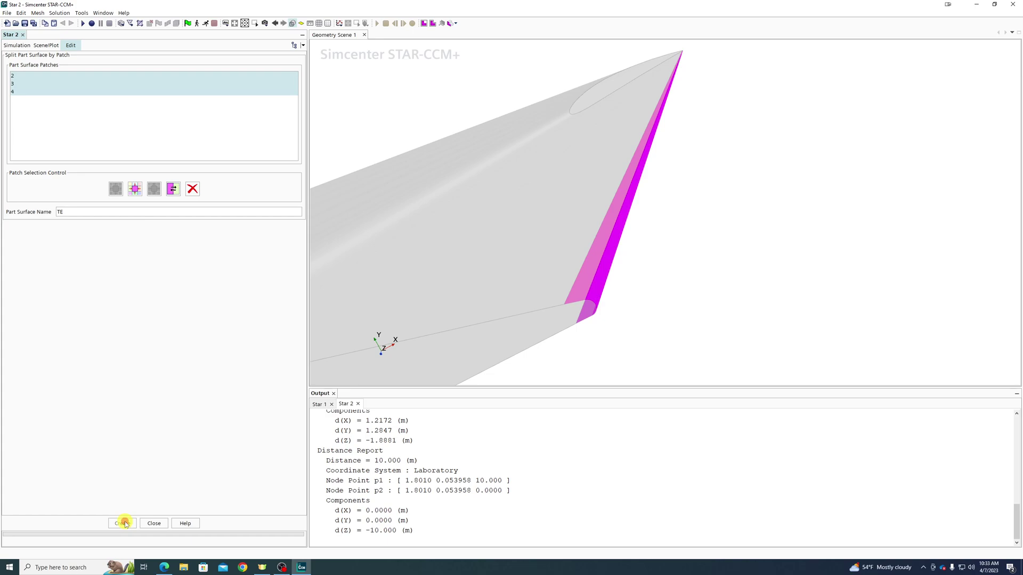
click(124, 524)
Close the split panel and rename the leftover Faces surface to TE.
click(153, 524)
right_click(56, 103)
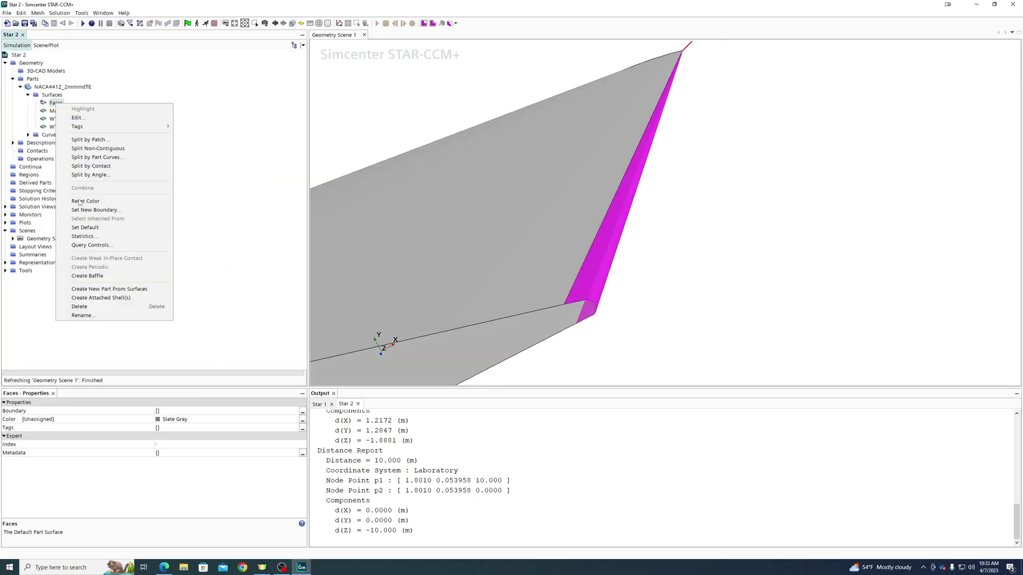
click(82, 315)
text(TE)
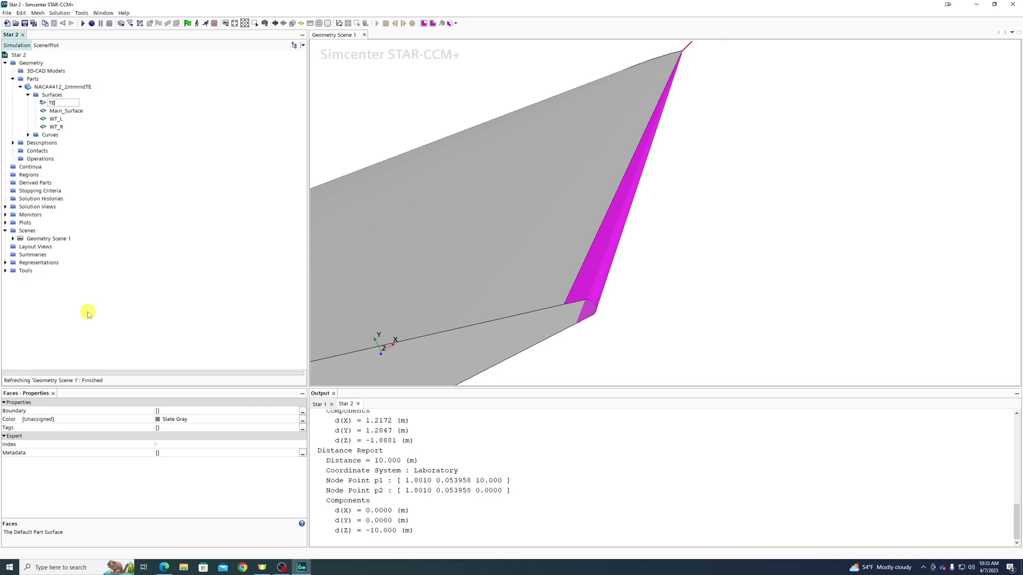
key(Return)
click(746, 296)
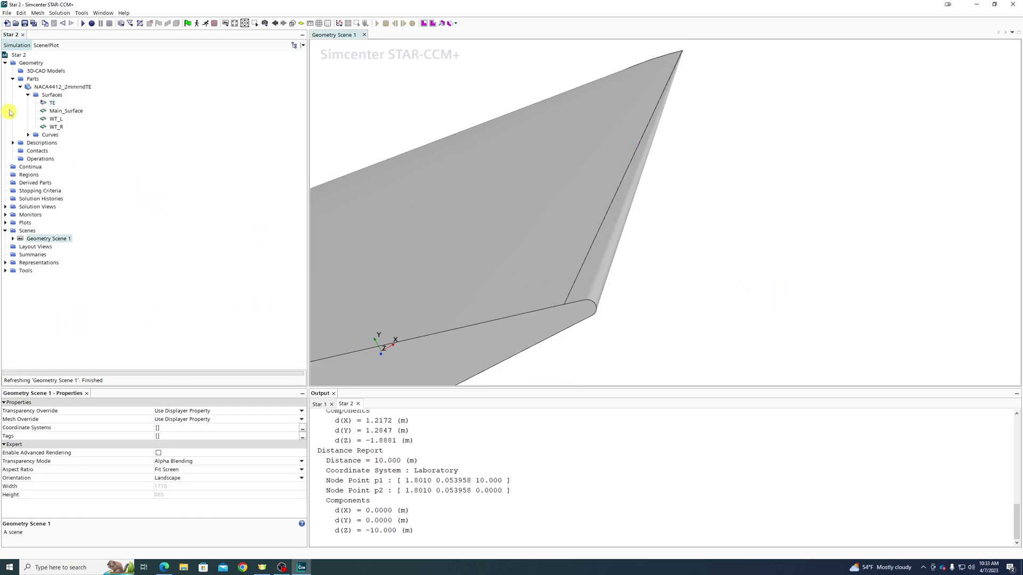
Select the TE surface and rotate the wing for a close view of the trailing edge.
click(43, 103)
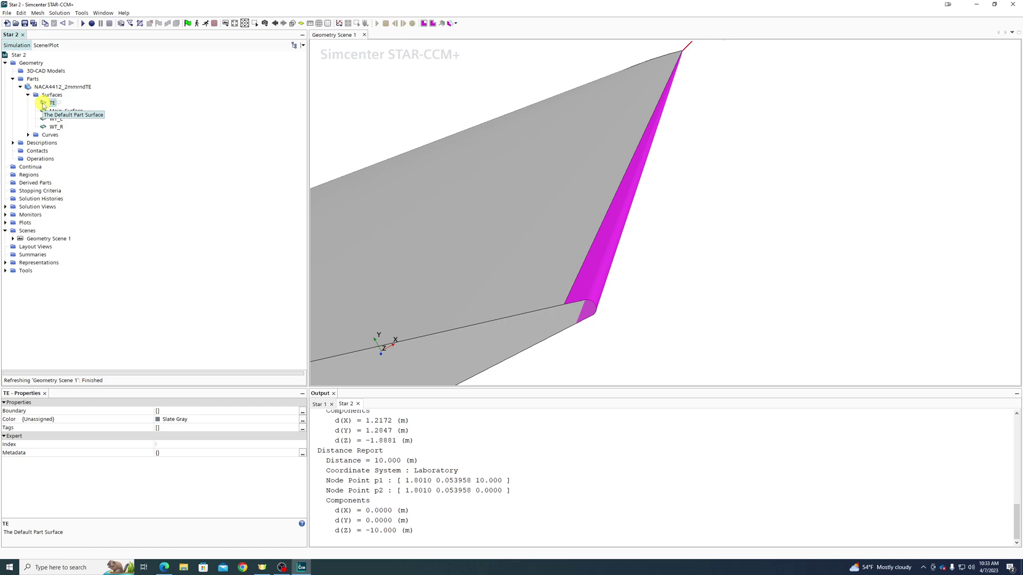
drag(549, 214, 440, 181)
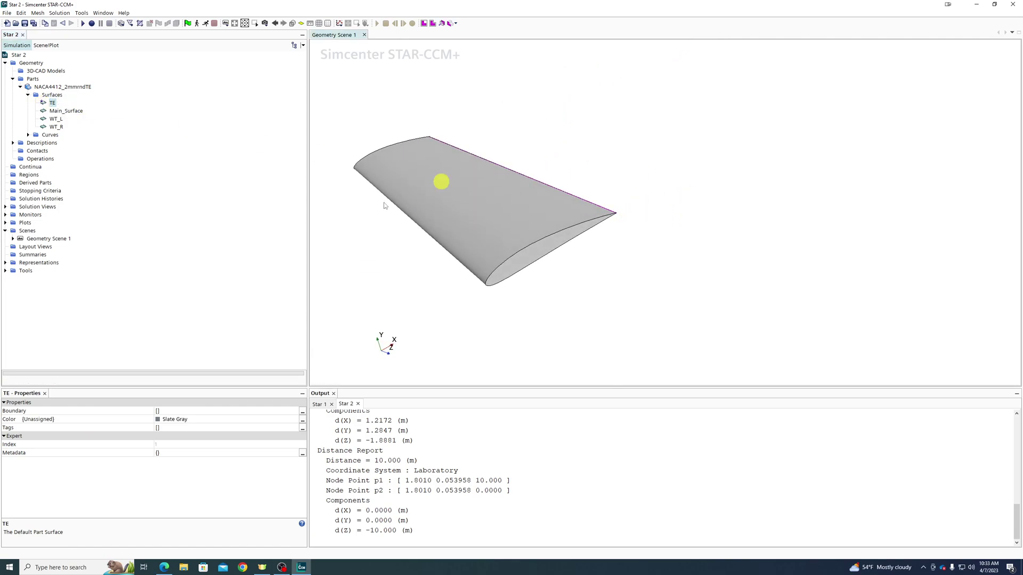
drag(582, 212, 699, 333)
scroll(661, 167, down, 6)
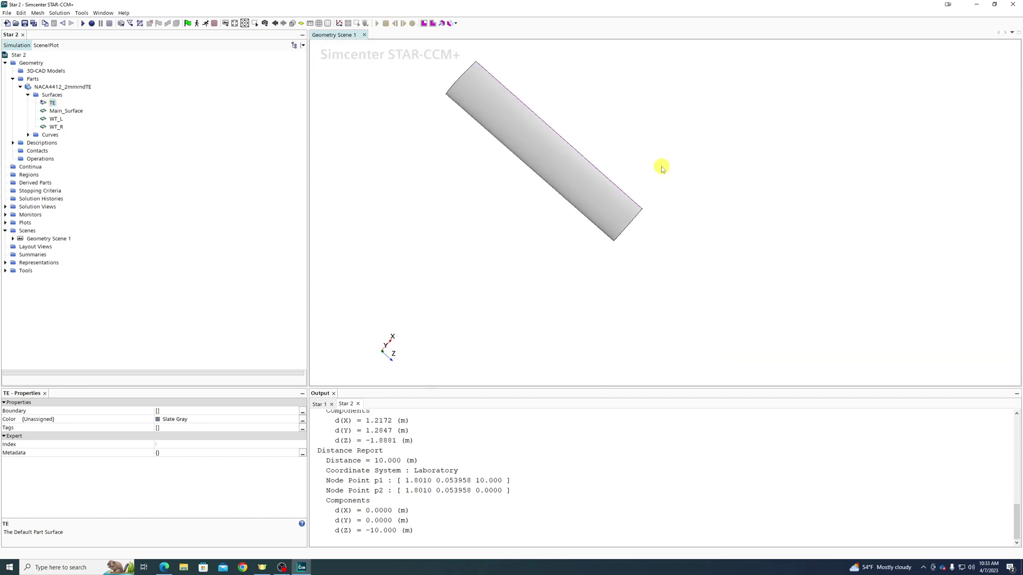
drag(609, 116, 567, 103)
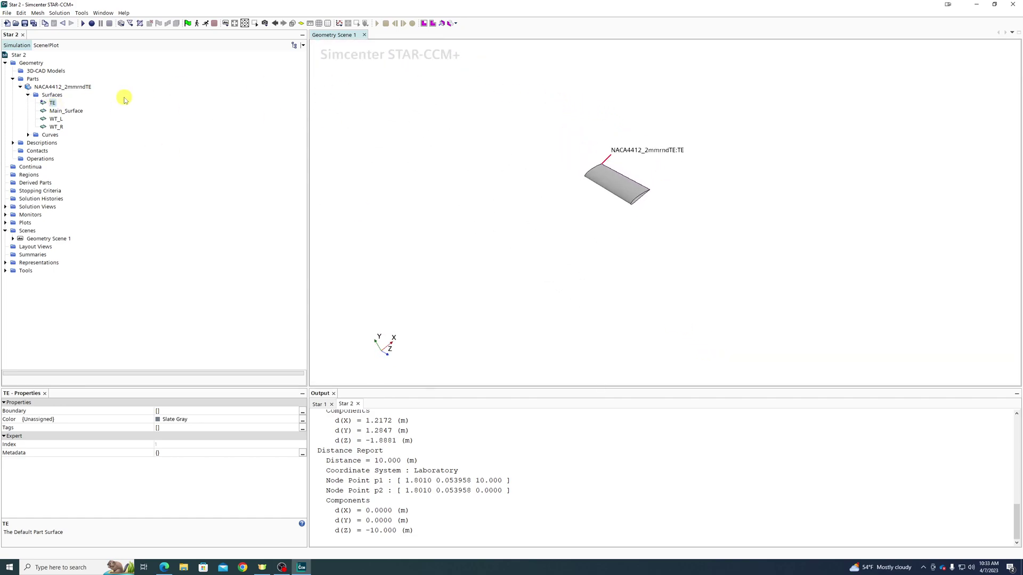
Start a new Block part under Parts and resize its preview along Z.
right_click(33, 79)
mouse_move(101, 114)
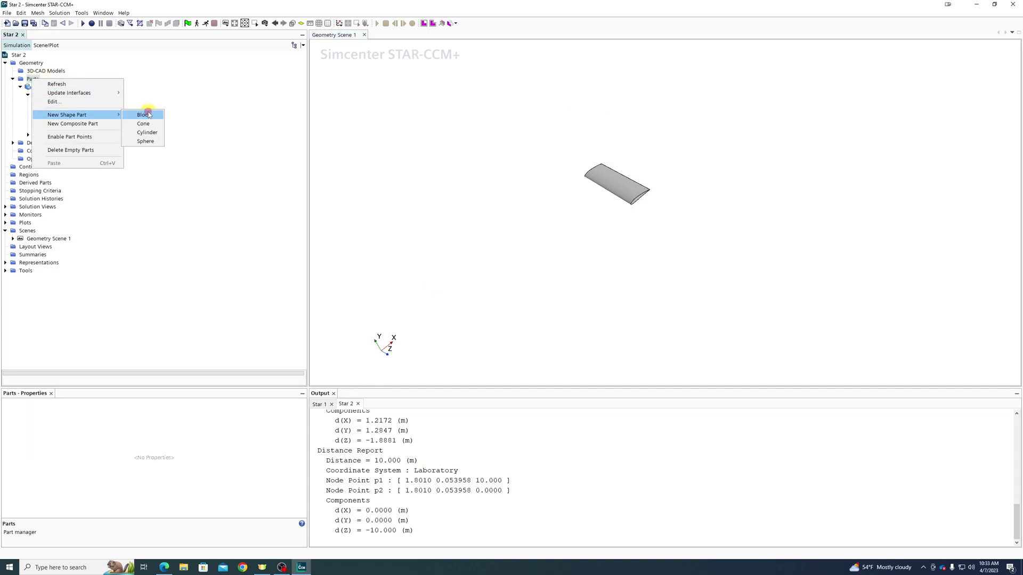
click(144, 115)
right_drag(601, 152, 713, 255)
drag(703, 253, 297, 43)
Set the block's Corner 1 to X -10 m and Y -20 m.
triple_click(109, 102)
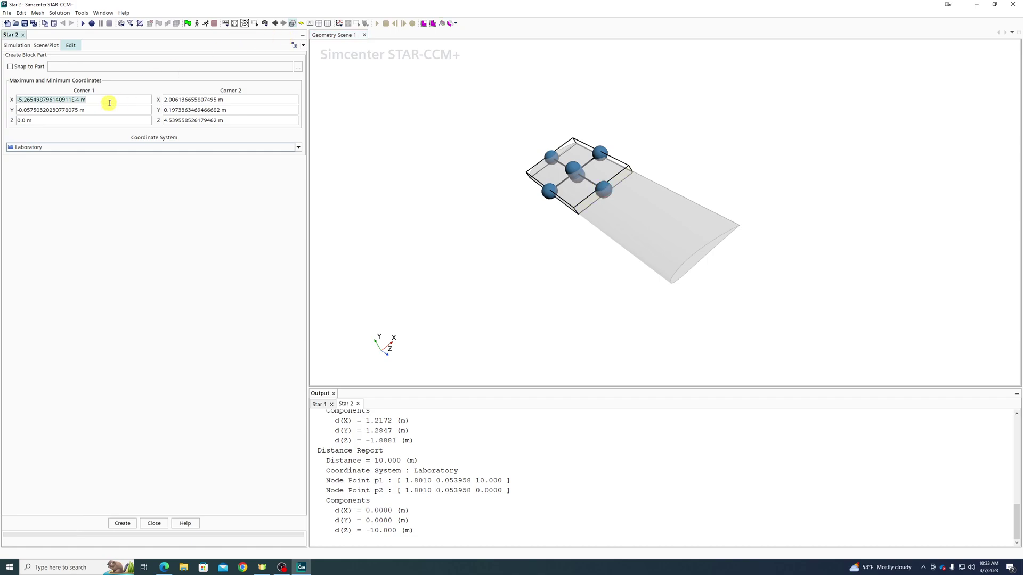
text(0)
key(Tab)
text(0)
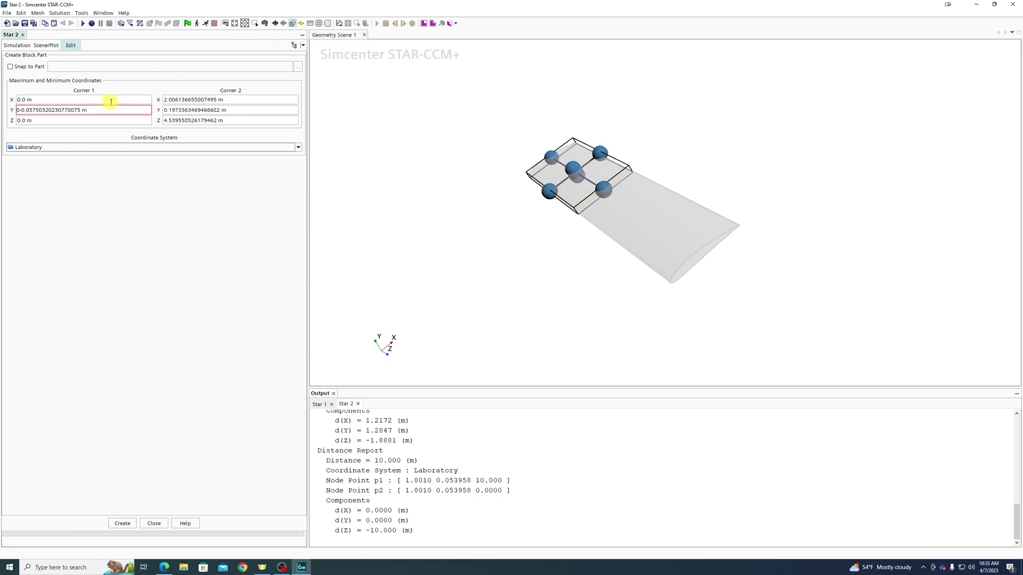
triple_click(114, 100)
text(-)
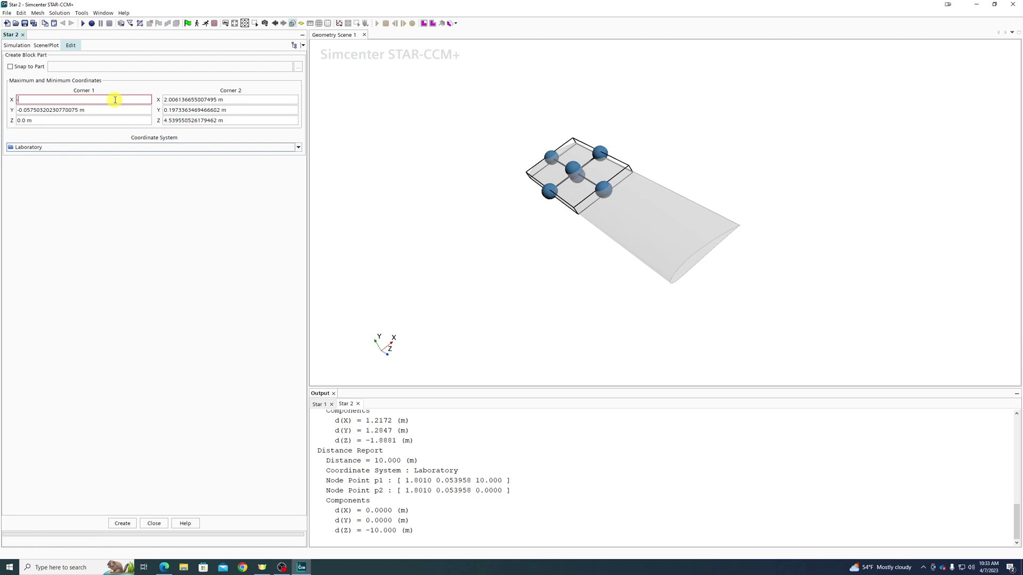
text(5)
key(Return)
triple_click(115, 100)
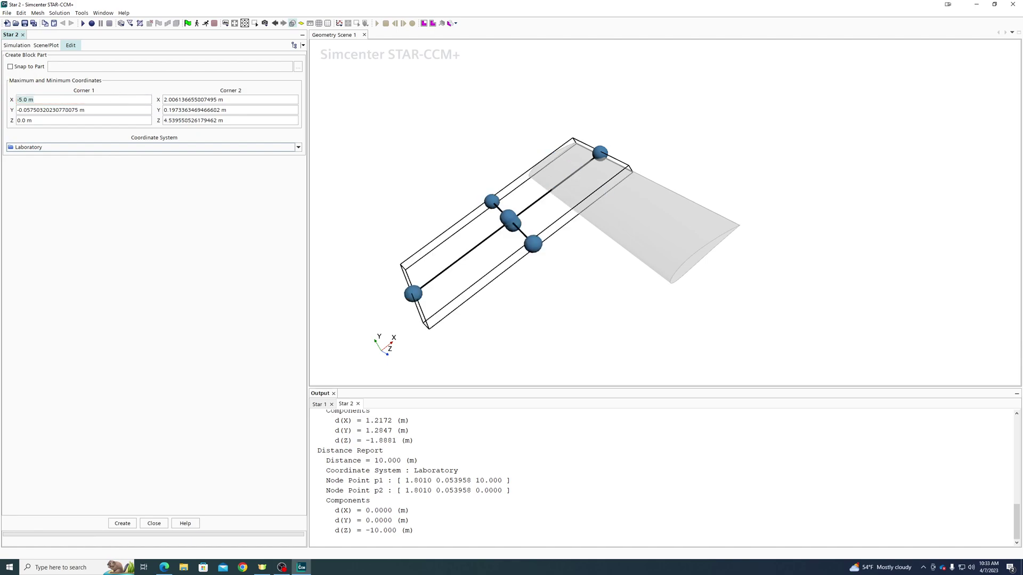
text(-10)
key(Return)
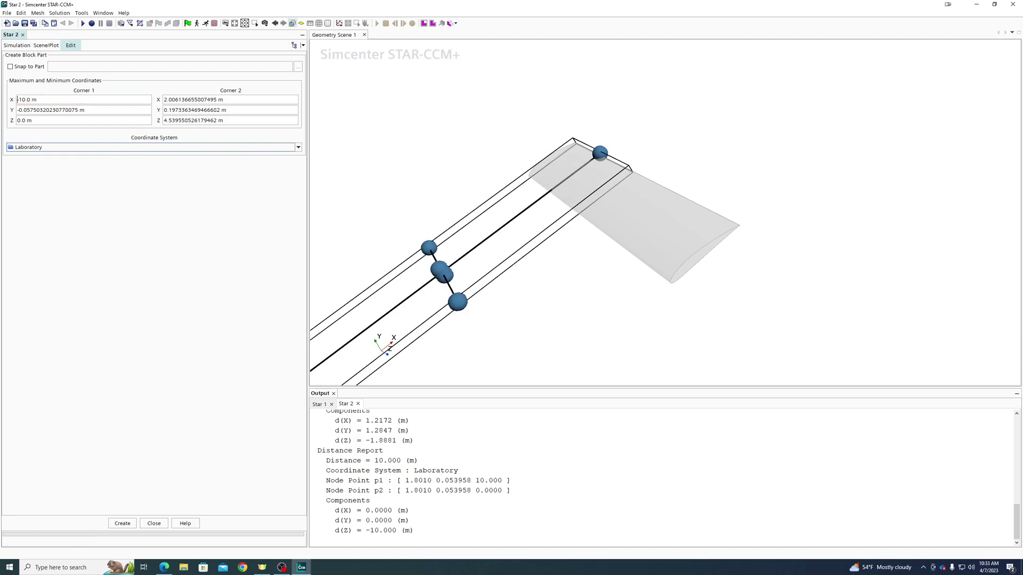
scroll(621, 223, down, 5)
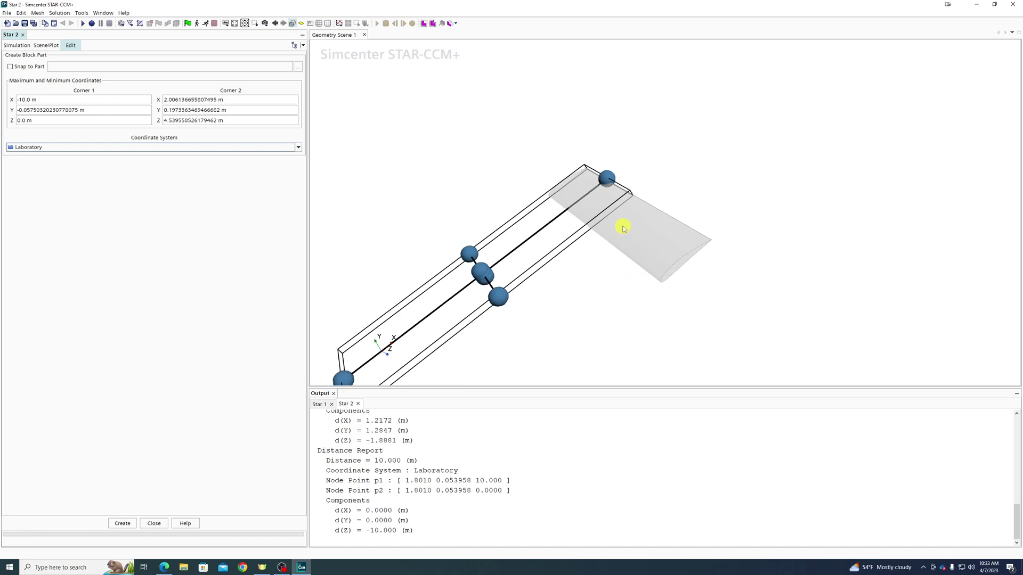
triple_click(113, 109)
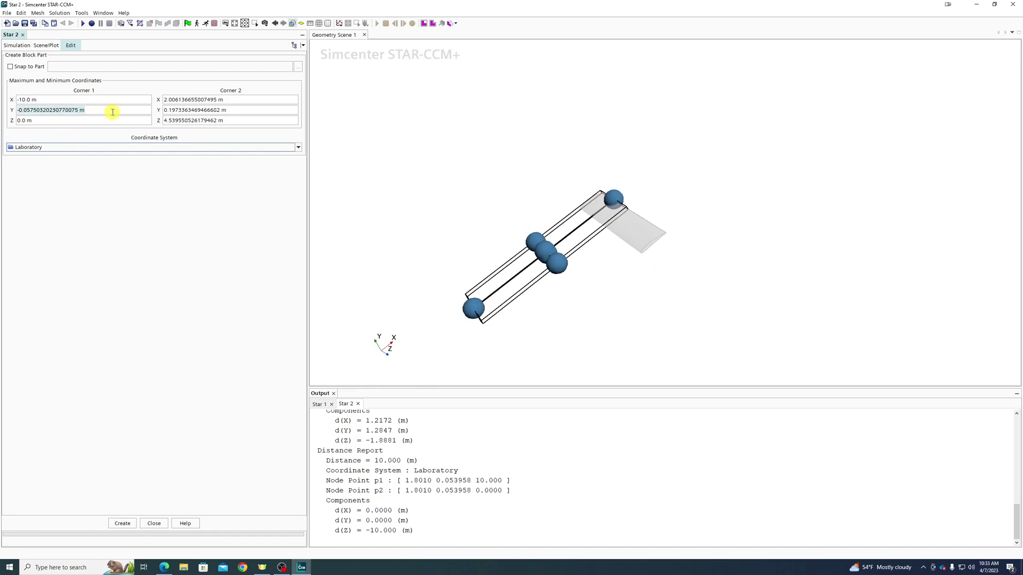
text(-)
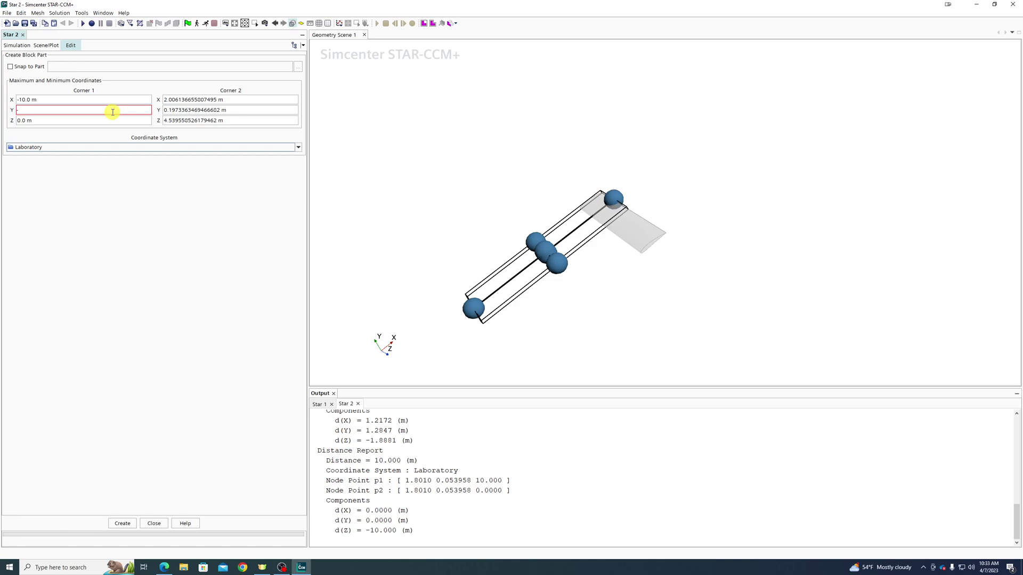
text(20)
key(Return)
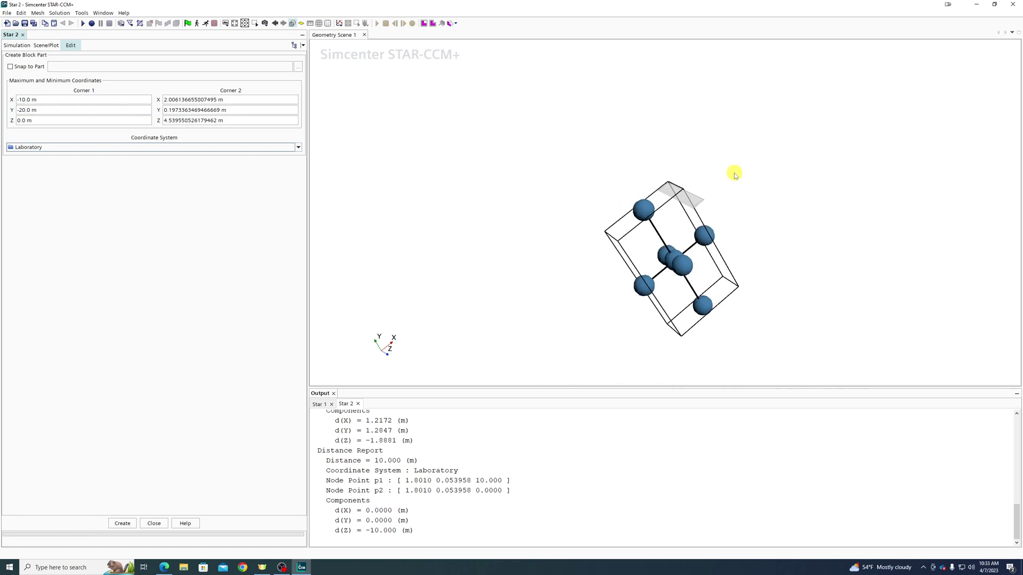
Set Corner 2 to X 40 m, Y 20 m and Z 1 m.
mouse_move(762, 195)
mouse_down()
mouse_move(628, 151)
mouse_move(749, 201)
mouse_up()
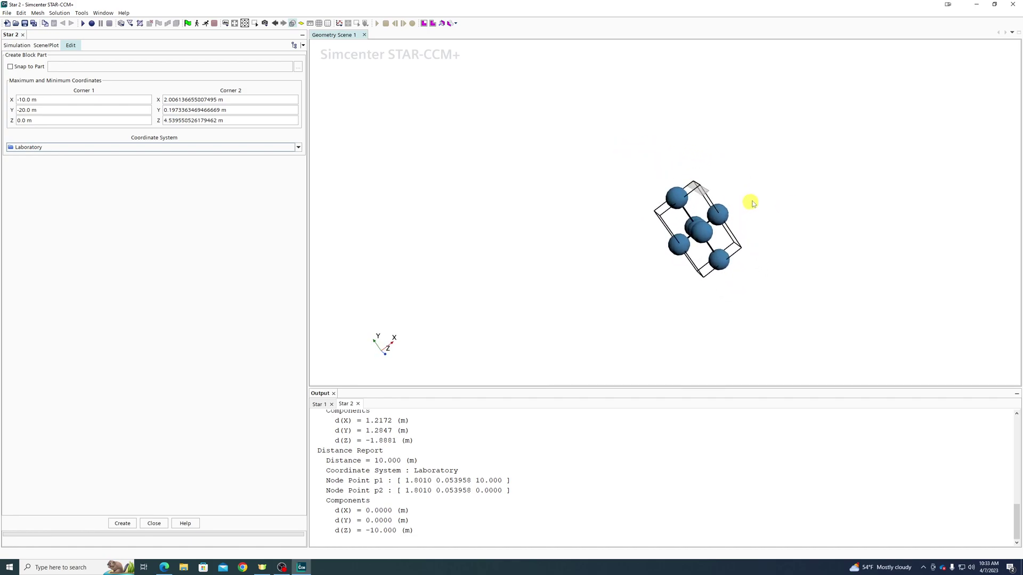
click(276, 109)
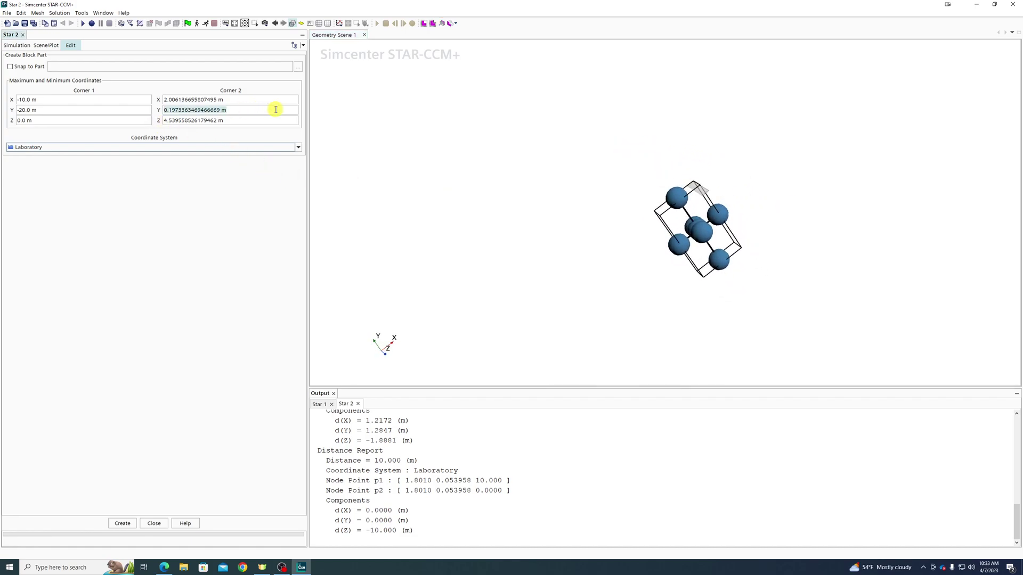
text(20)
key(Return)
click(270, 103)
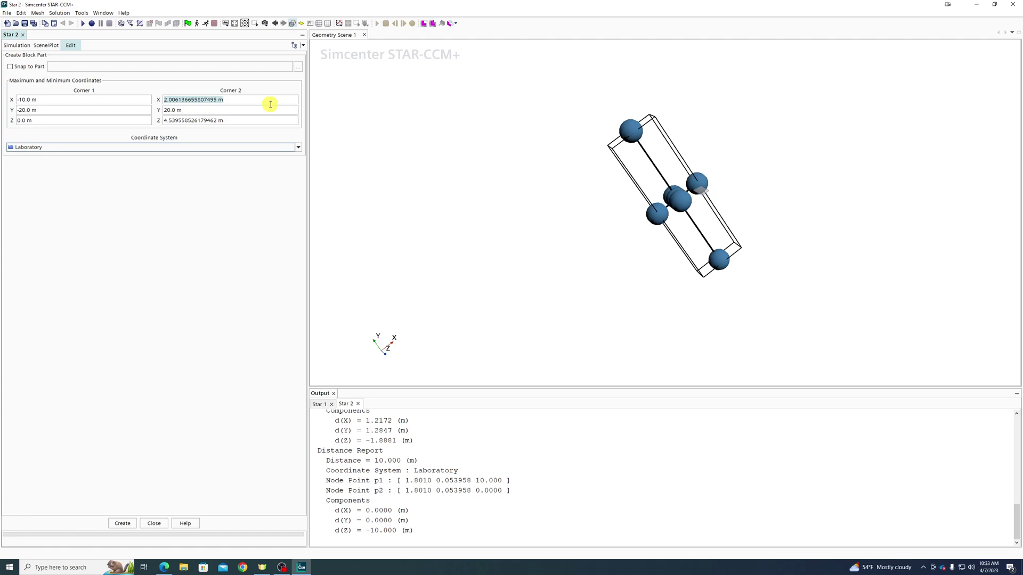
text(40)
key(Return)
drag(549, 260, 500, 233)
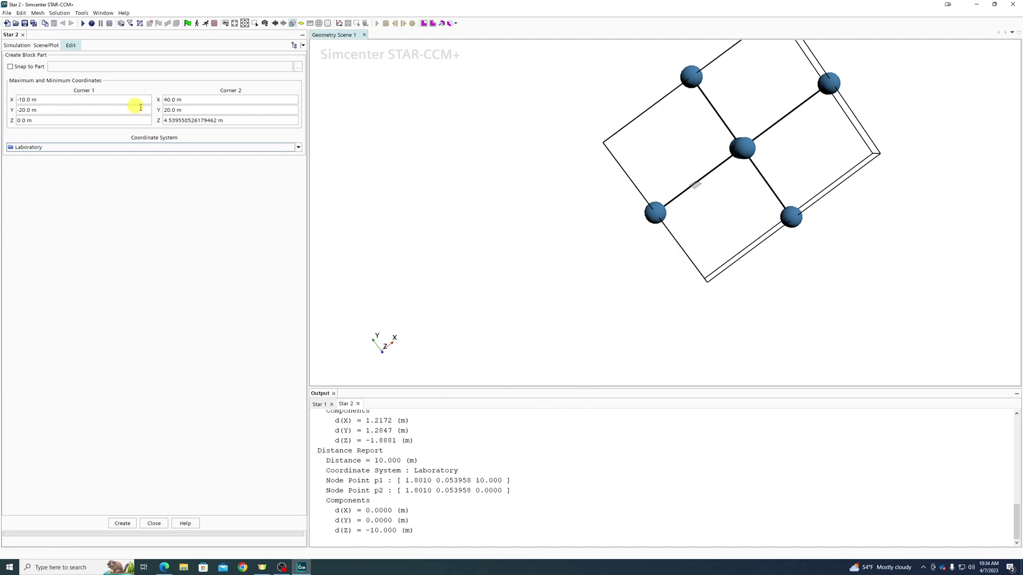
click(266, 117)
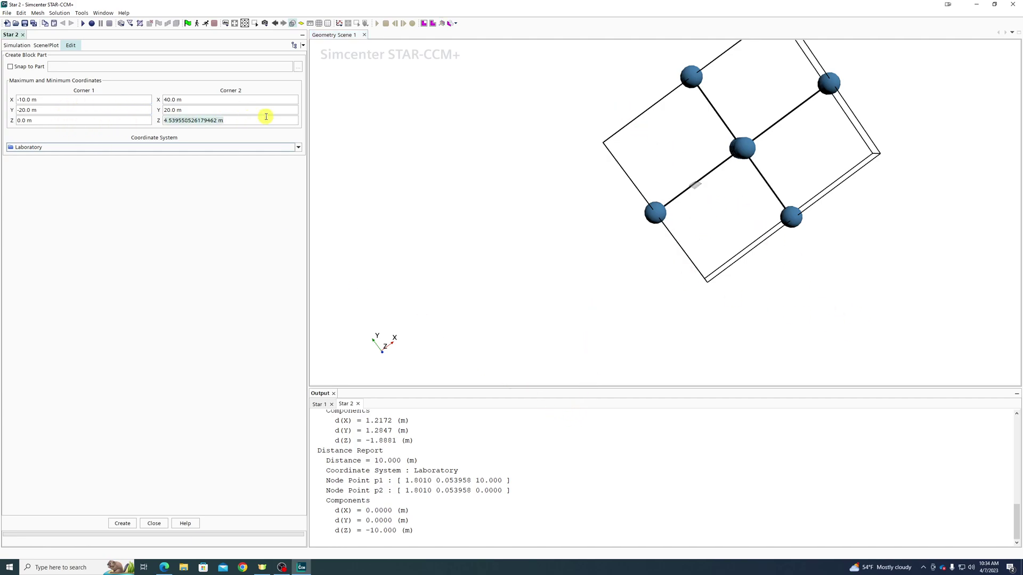
text(1)
key(Return)
scroll(613, 205, up, 3)
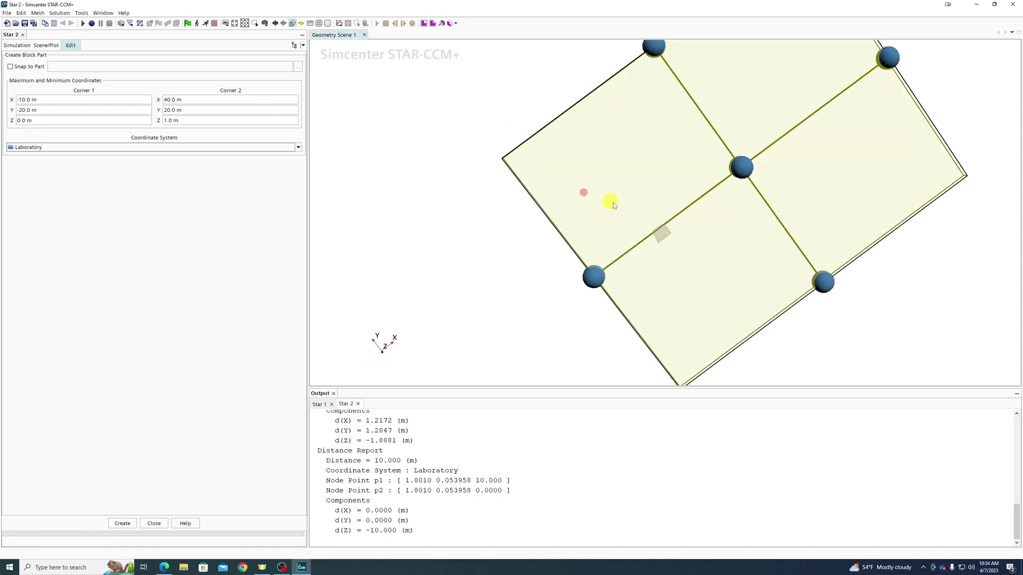
drag(480, 272, 570, 296)
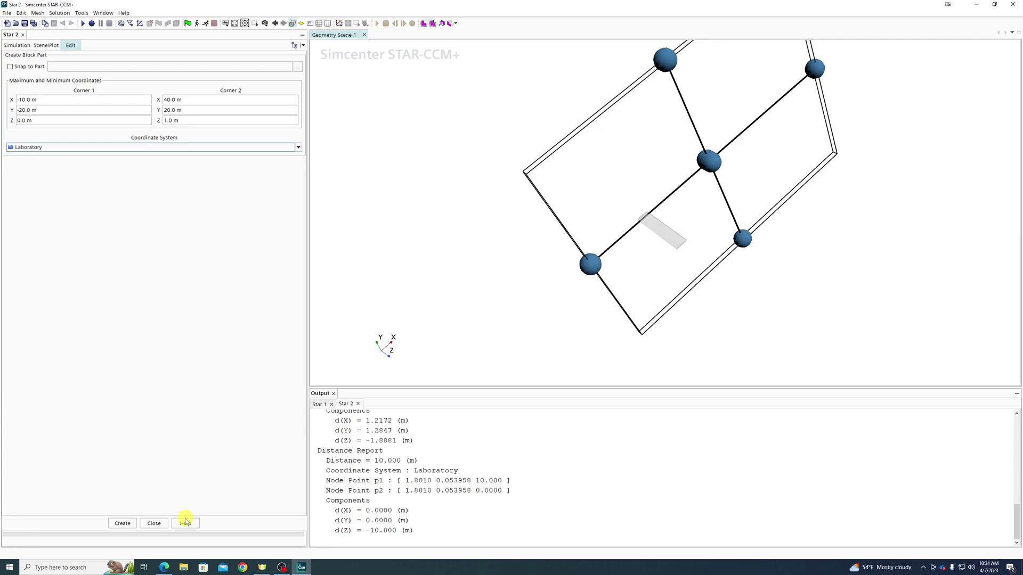
Create the Block part with these corners and close the block editor.
click(124, 523)
click(154, 523)
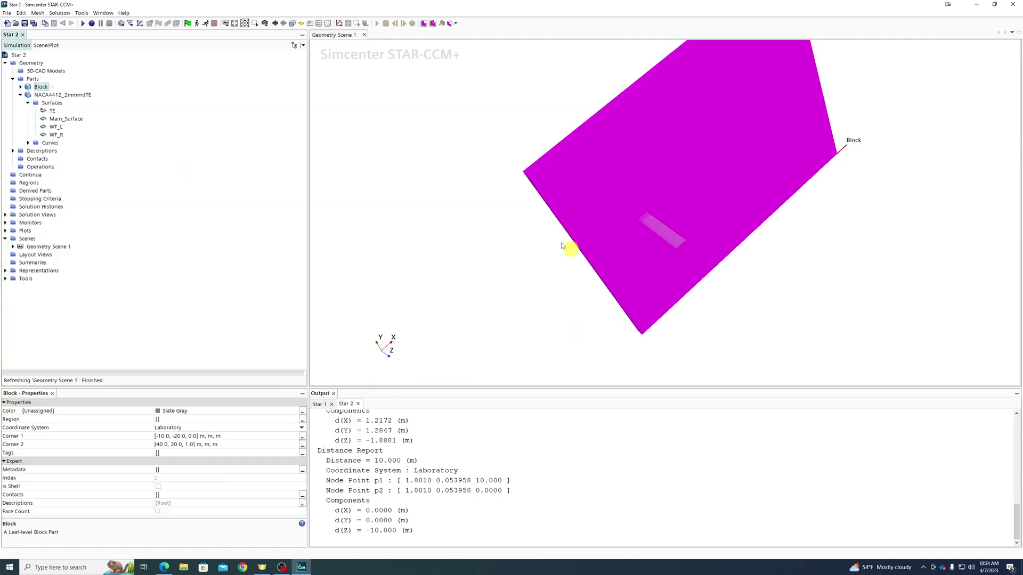
mouse_move(561, 246)
mouse_down()
mouse_move(641, 267)
mouse_move(669, 257)
mouse_move(555, 228)
mouse_up()
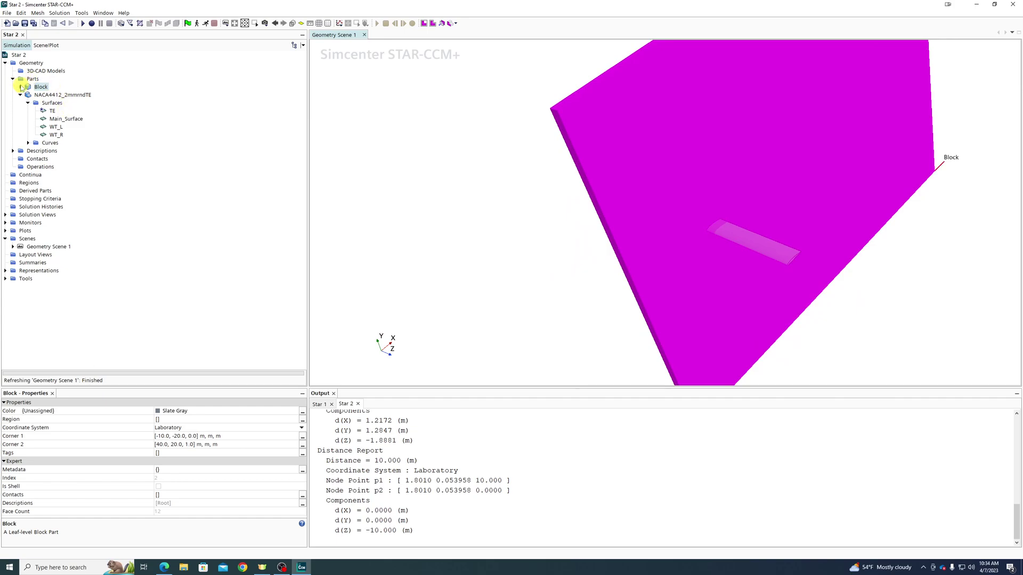
Start Split by Patch on Block Surface under Block > Surfaces.
click(21, 87)
click(28, 95)
click(58, 103)
right_click(56, 103)
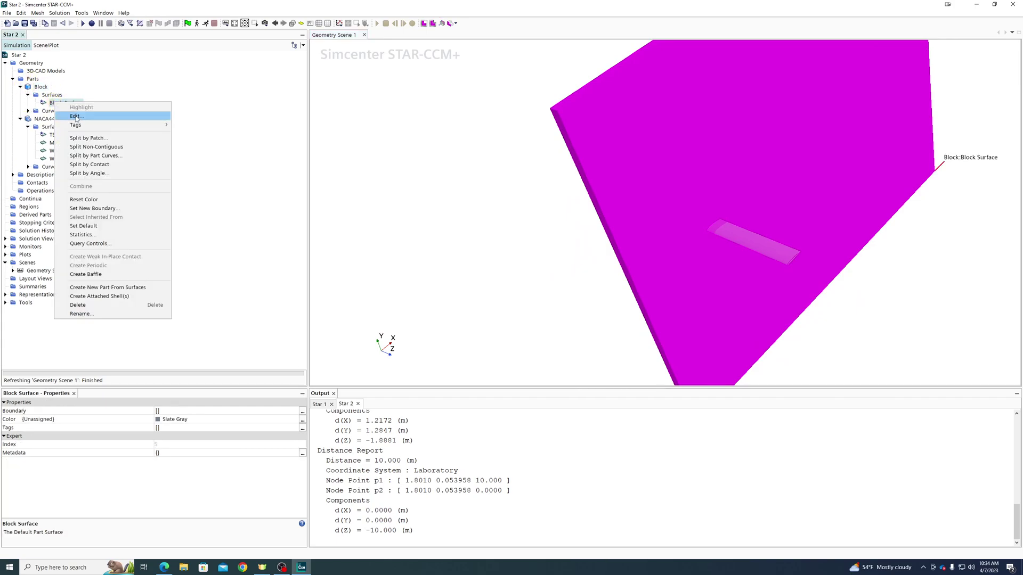
click(98, 138)
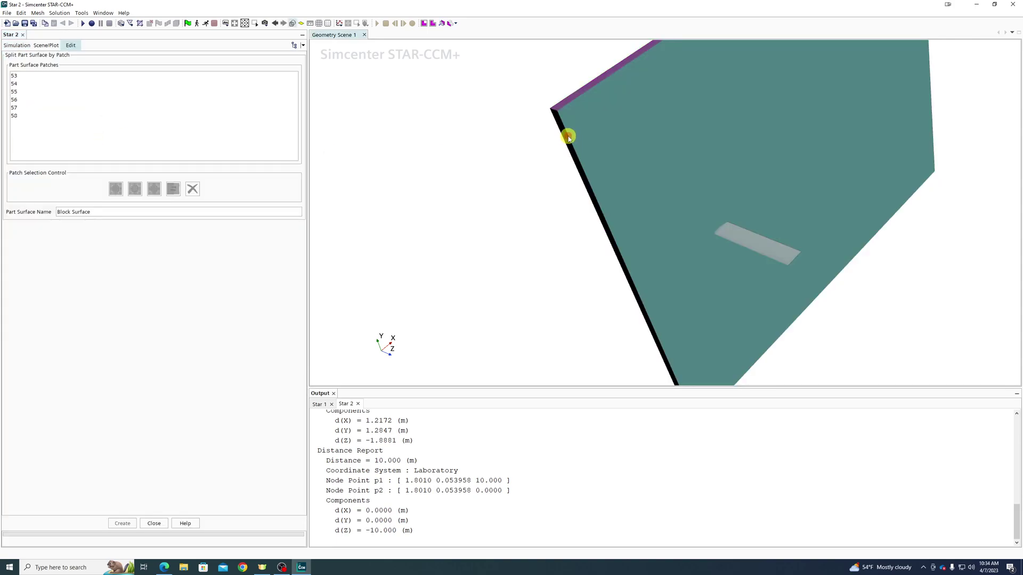
Split the block's left side face off as the Inlet surface.
click(568, 137)
click(100, 212)
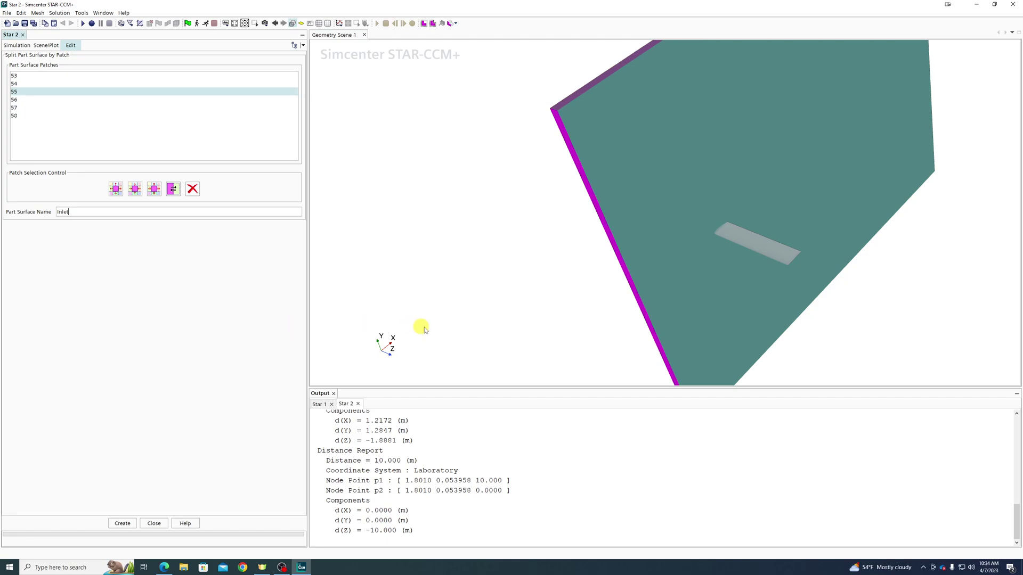
text(Inlet)
click(122, 523)
Split the opposite far side face off as the Outlet surface.
drag(749, 91, 837, 117)
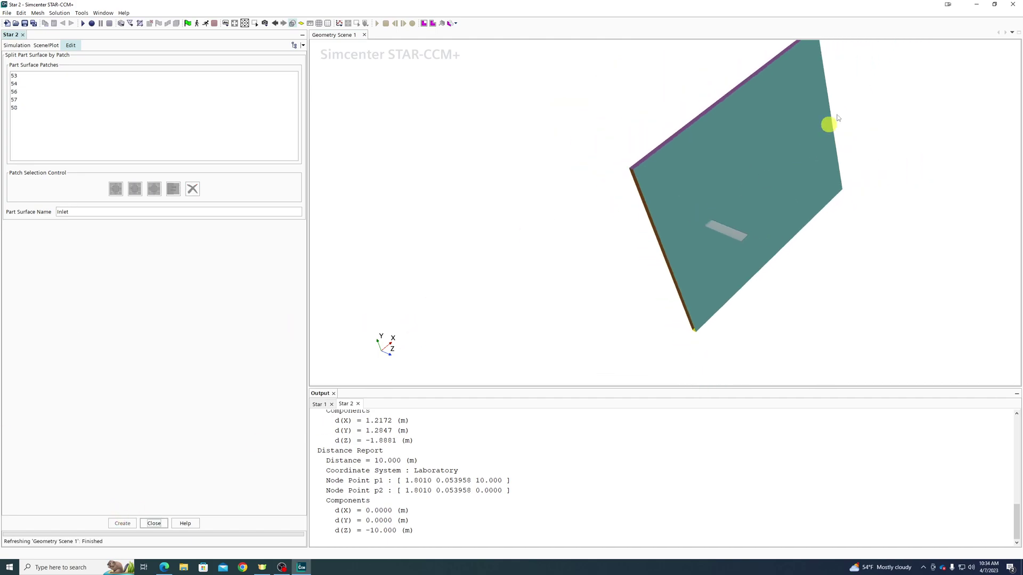
drag(909, 101, 847, 149)
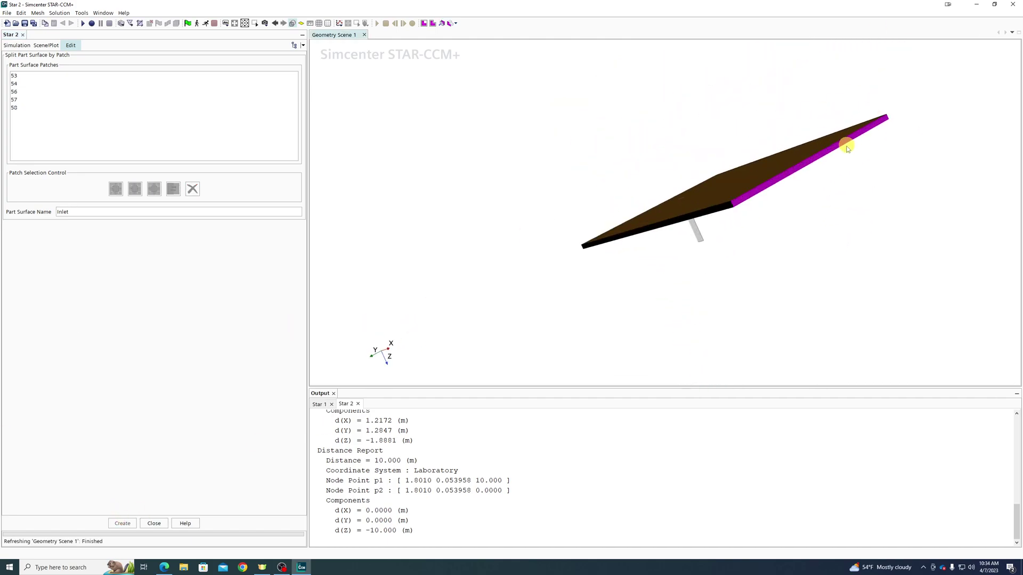
click(838, 150)
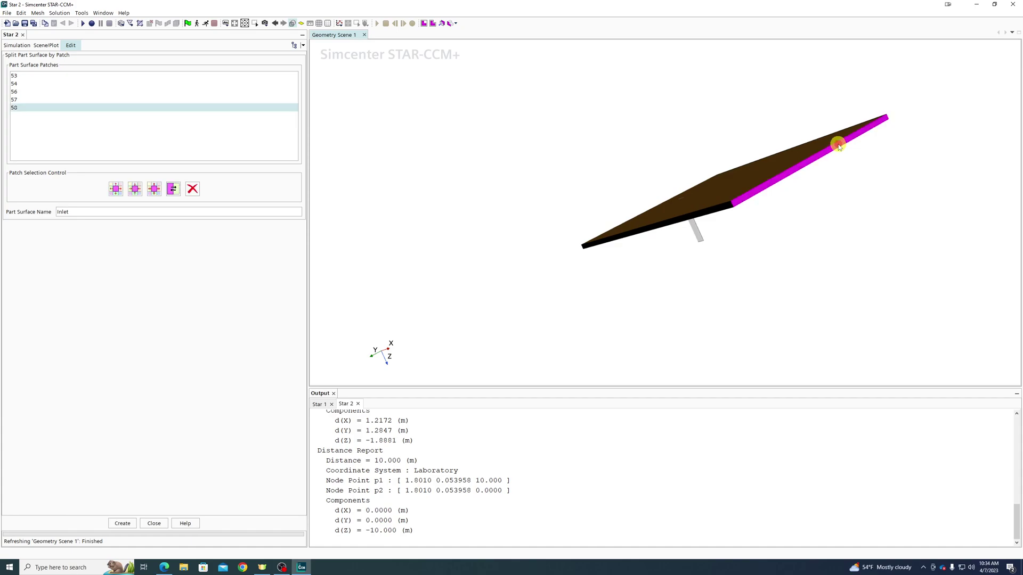
double_click(99, 211)
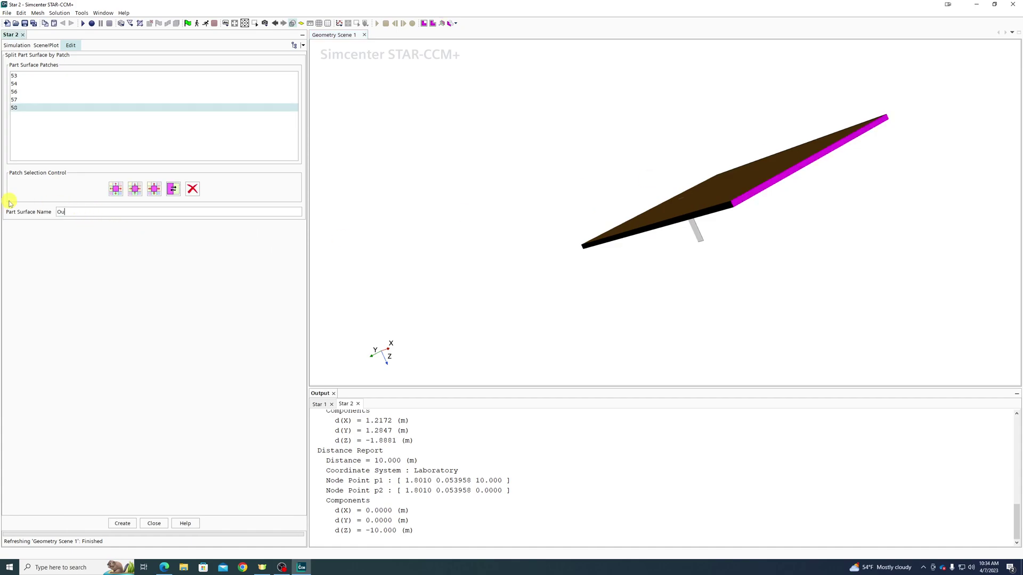
text(Outlet)
click(122, 523)
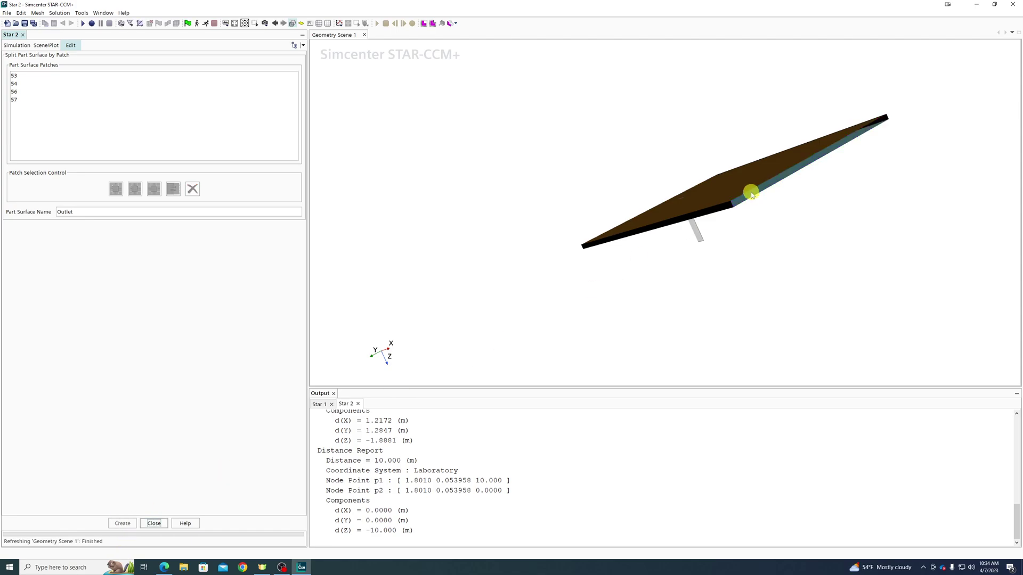
Split the slab's front face off as the Upper surface.
scroll(728, 200, up, 3)
click(718, 215)
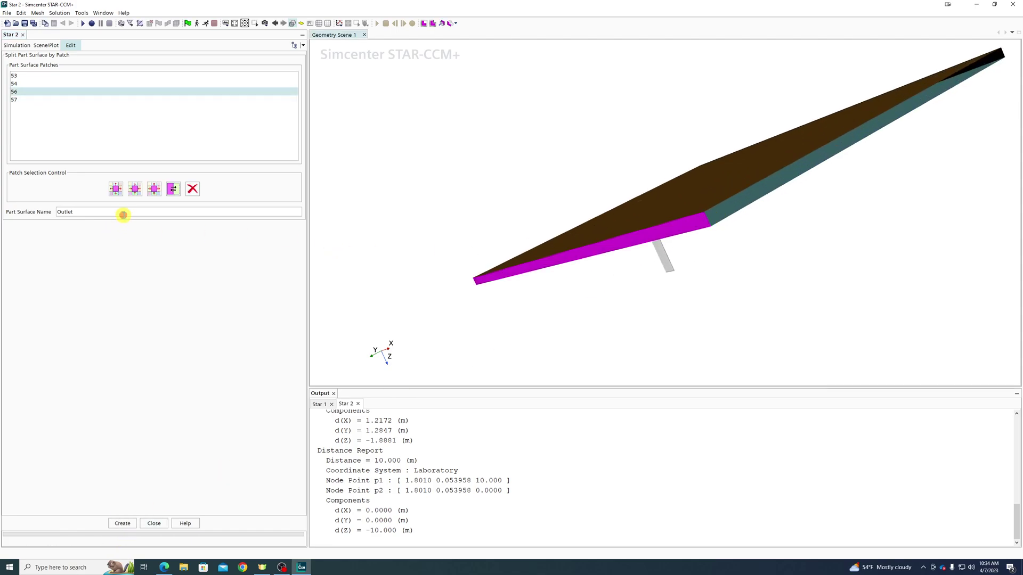
click(68, 213)
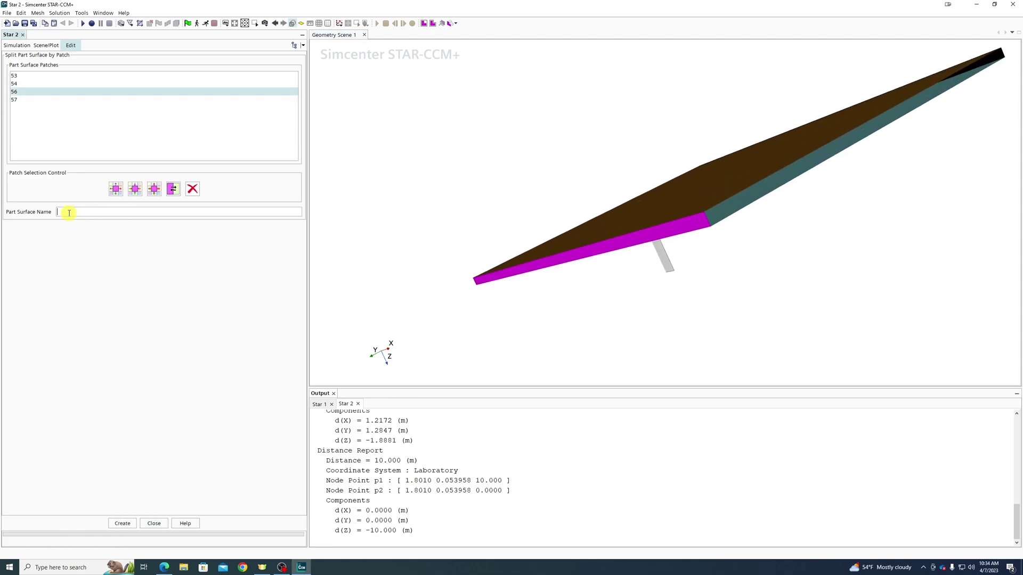
text(Upper)
click(122, 523)
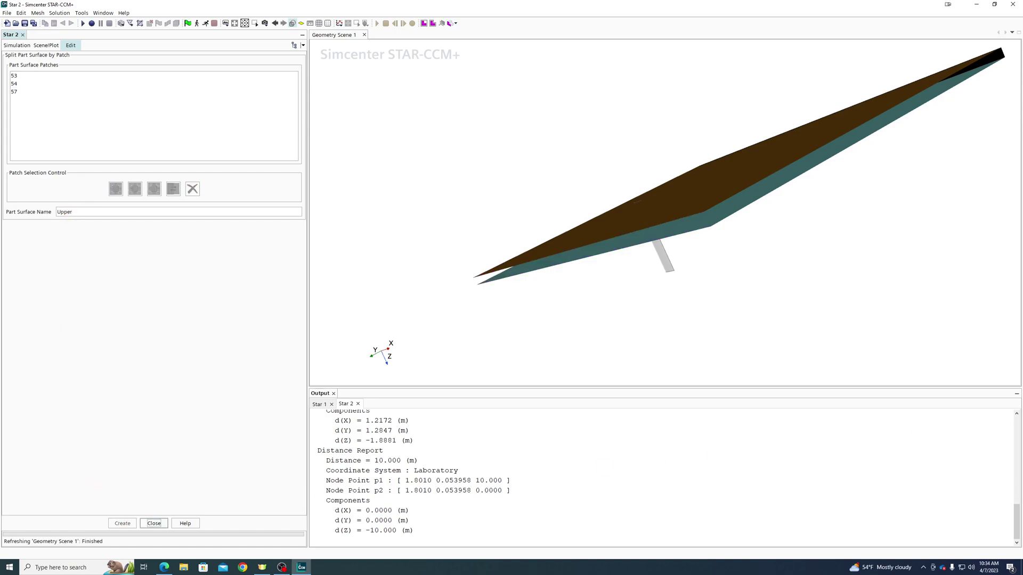
click(282, 567)
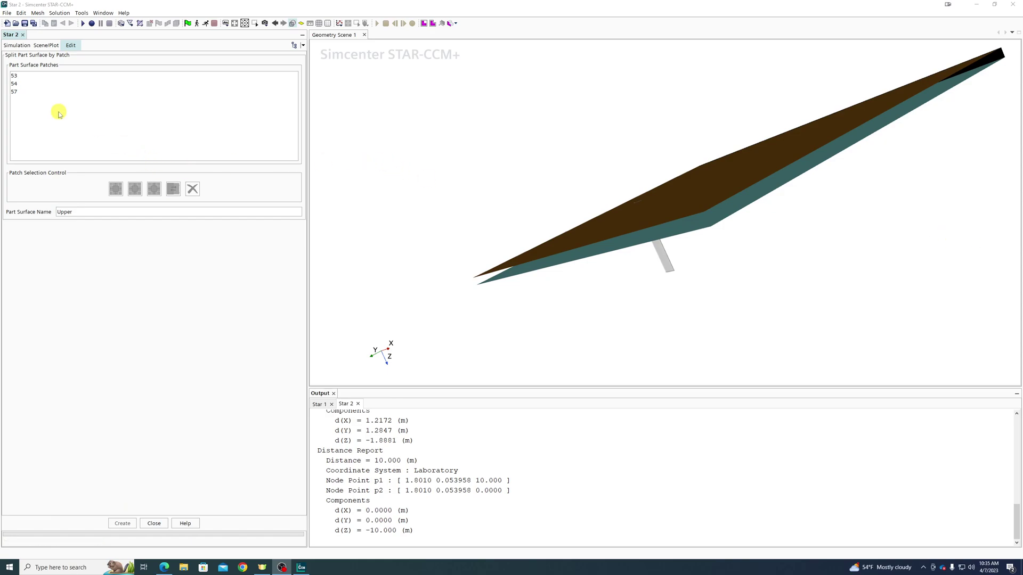
Split patch 54 off as the Lower surface.
drag(731, 201, 815, 163)
click(816, 165)
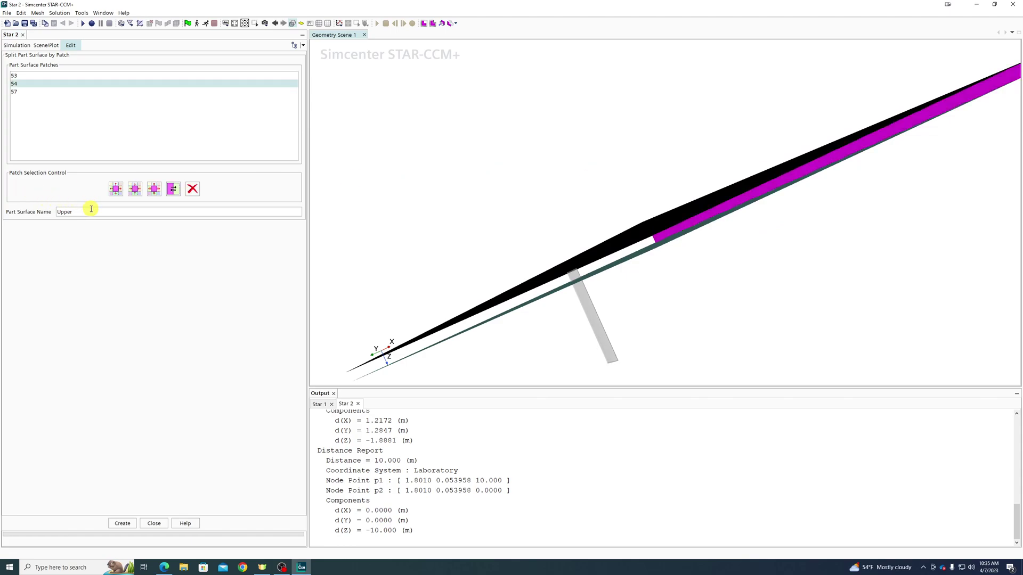
drag(91, 209, 47, 207)
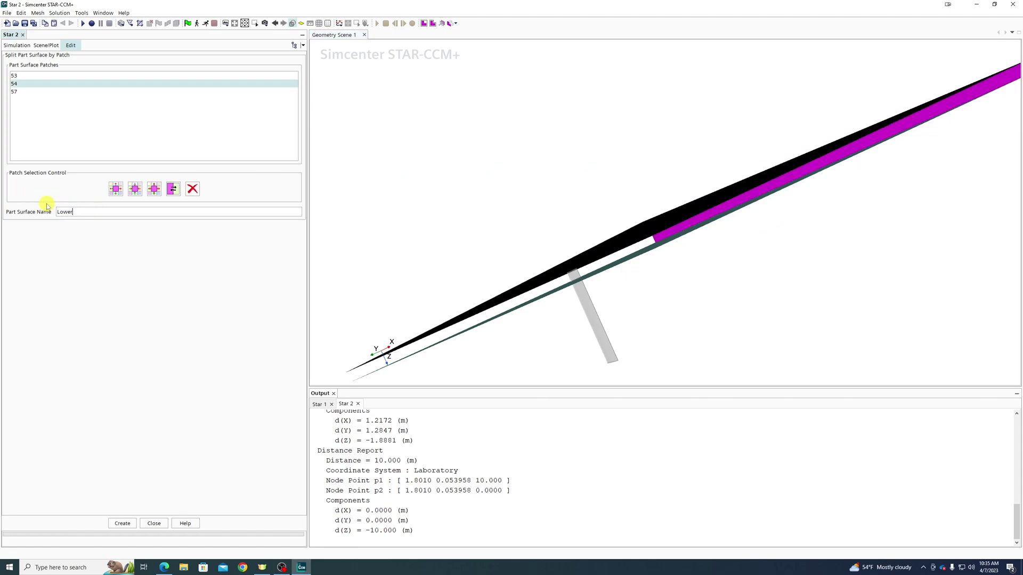
click(122, 523)
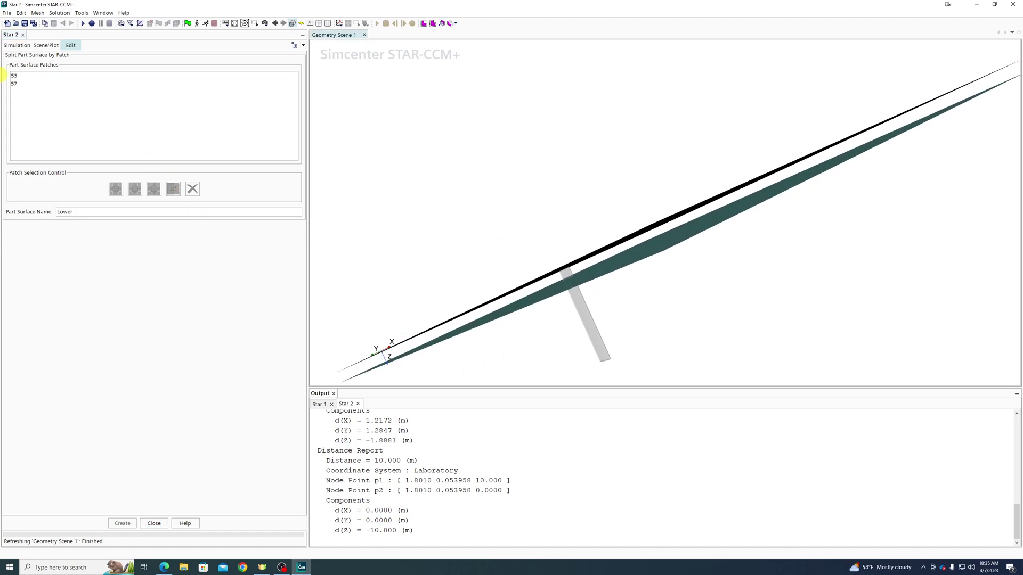
Split patch 57 off as the Plane surface and close the split panel.
click(13, 75)
drag(722, 241, 725, 241)
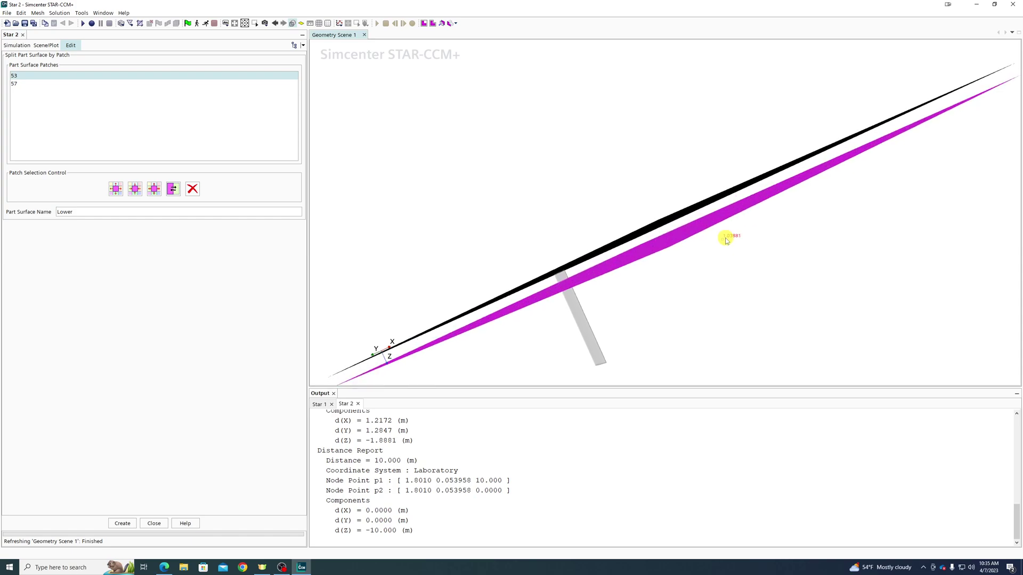
click(696, 210)
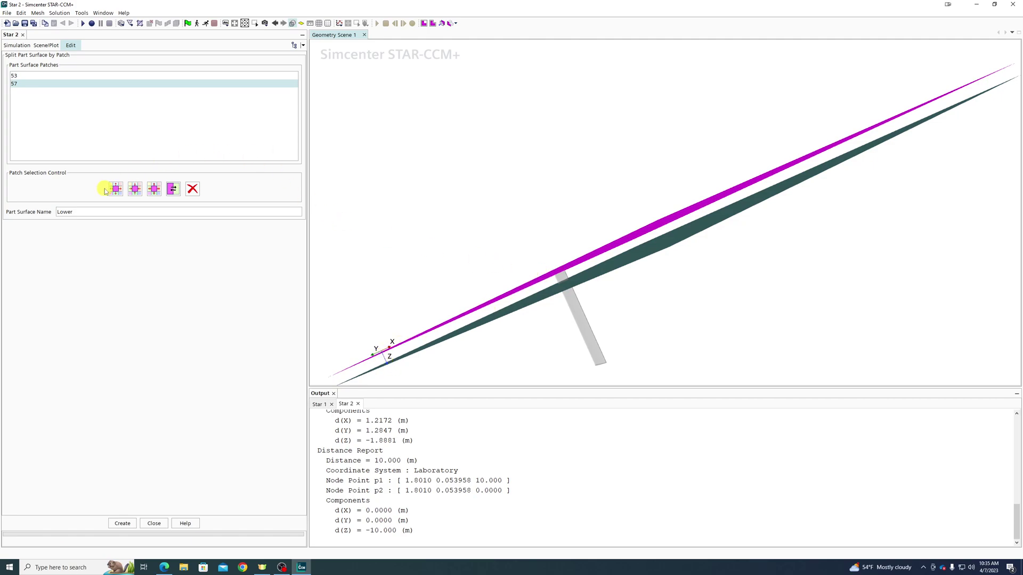
click(282, 567)
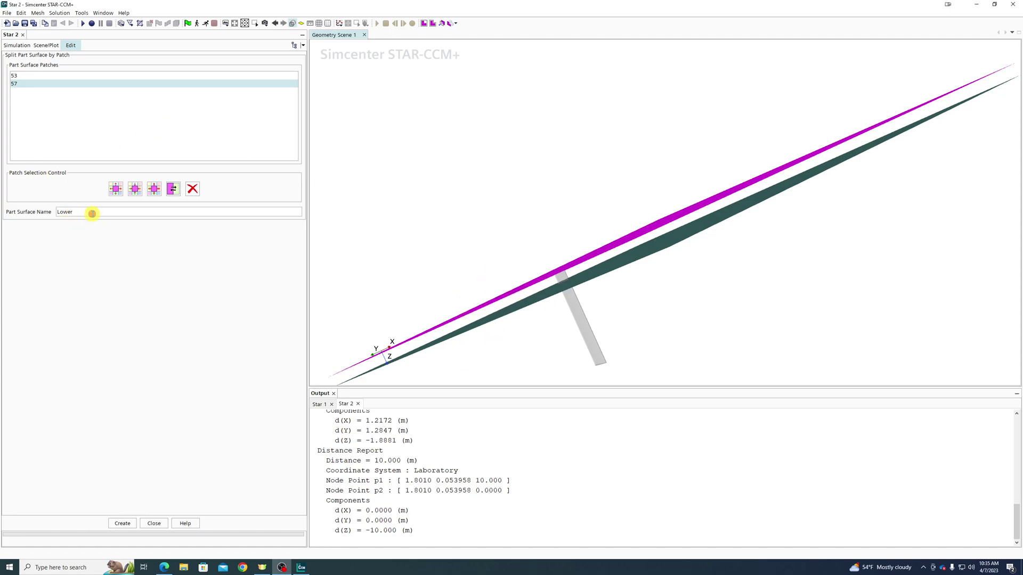
drag(91, 213, 46, 212)
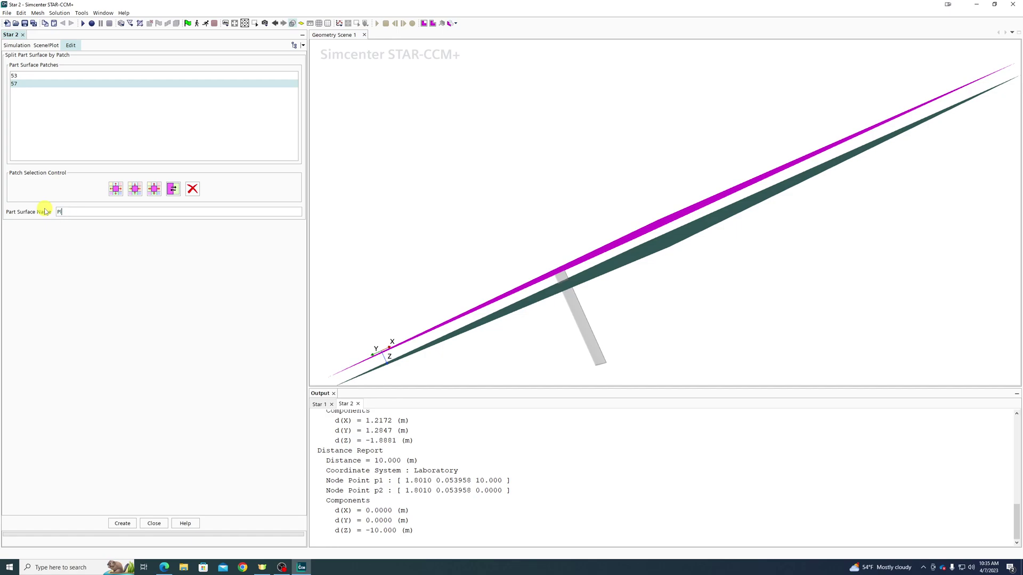
click(122, 523)
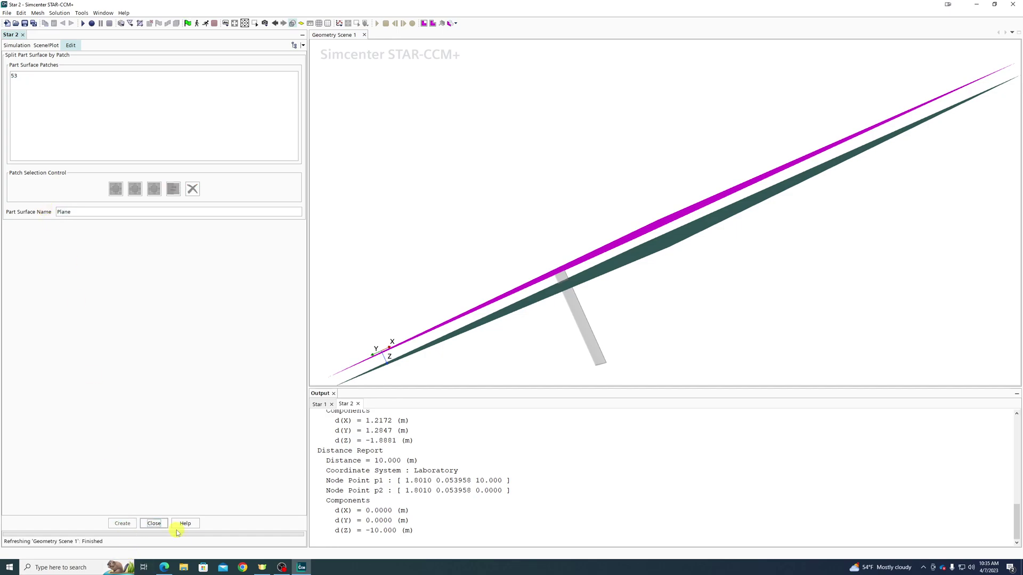
click(154, 523)
drag(822, 329, 515, 145)
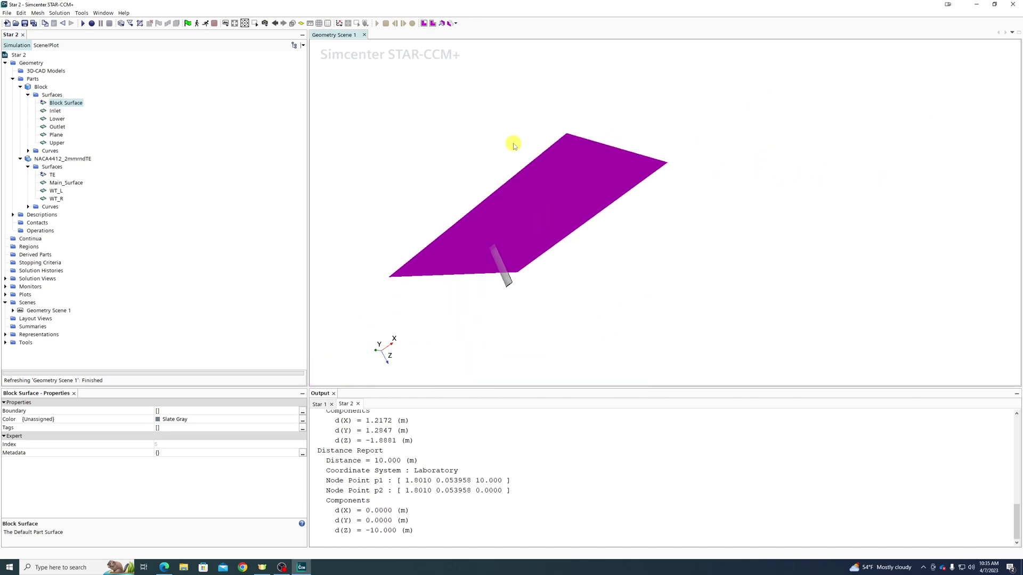
Rename the leftover Block Surface under Block > Surfaces to OOP.
right_click(64, 103)
click(102, 314)
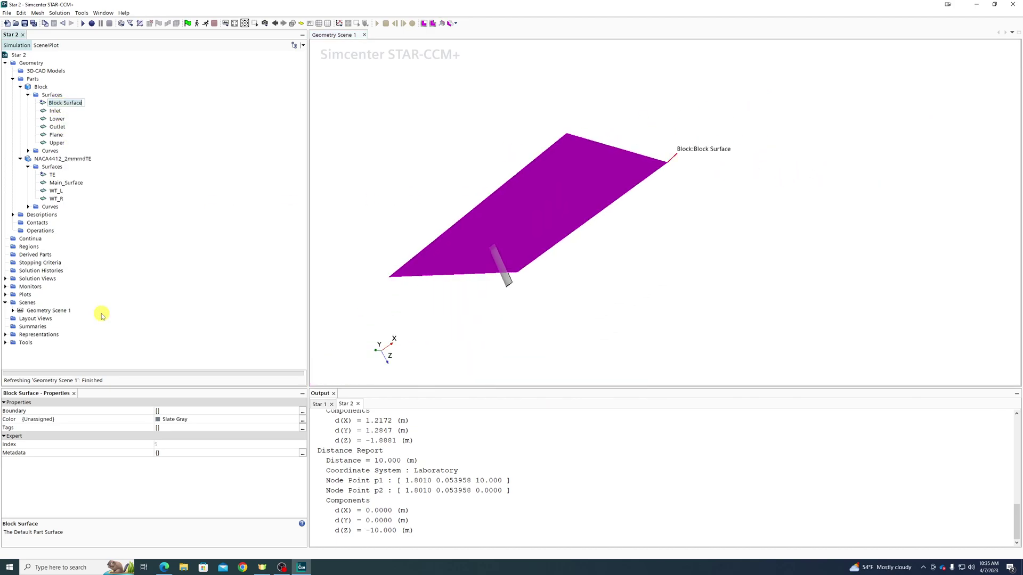
text(OOP)
key(Return)
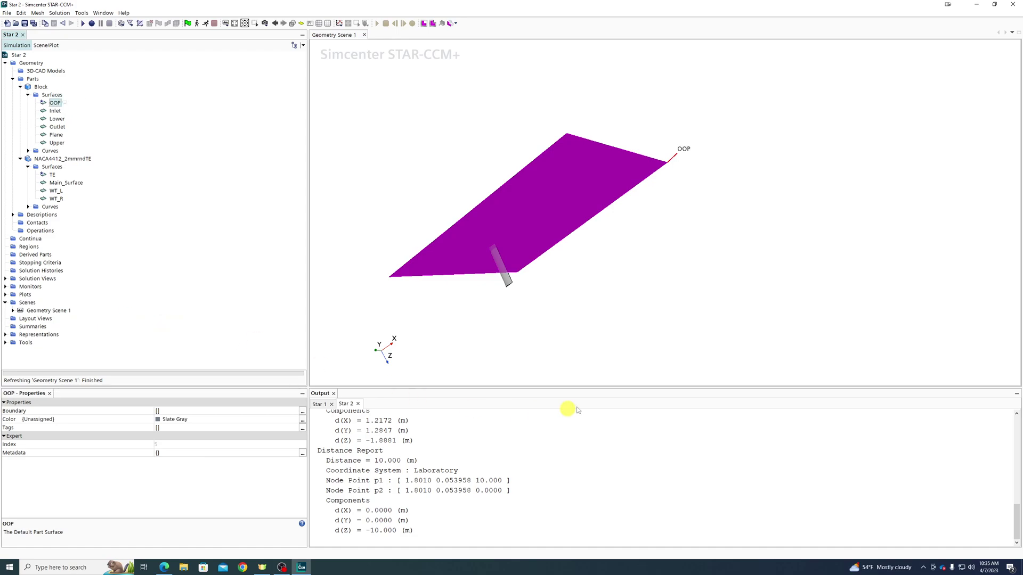
drag(536, 352, 632, 192)
click(632, 192)
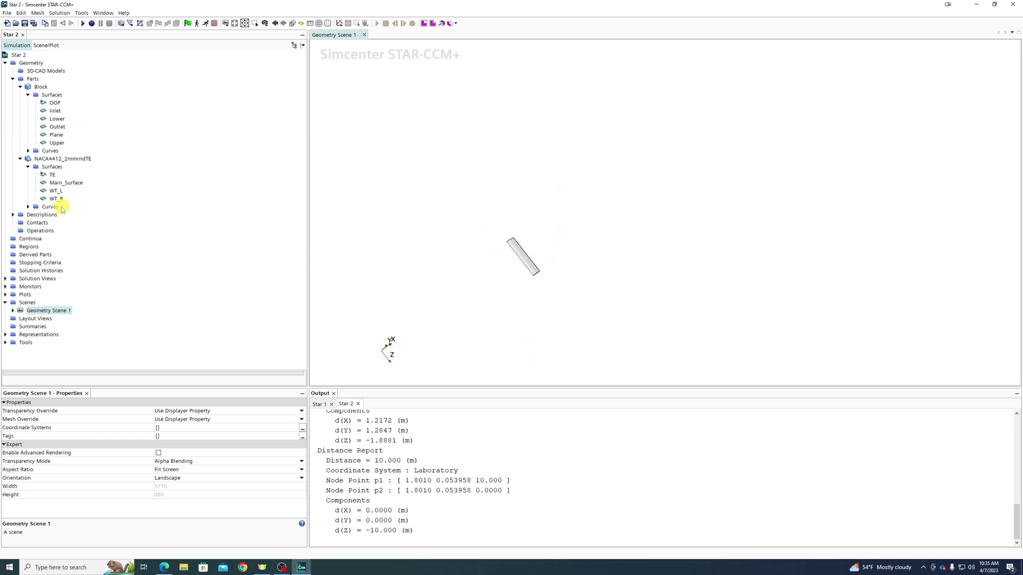
Subtract NACA4412_2mmrndTE from Block, with Block as target, executing upon creation.
right_click(40, 233)
mouse_move(69, 236)
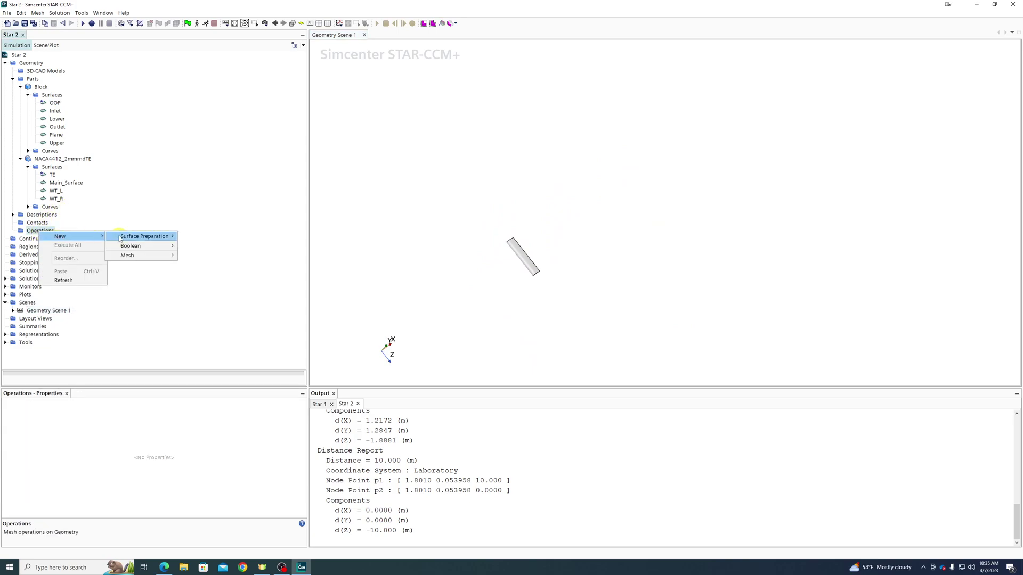
mouse_move(149, 238)
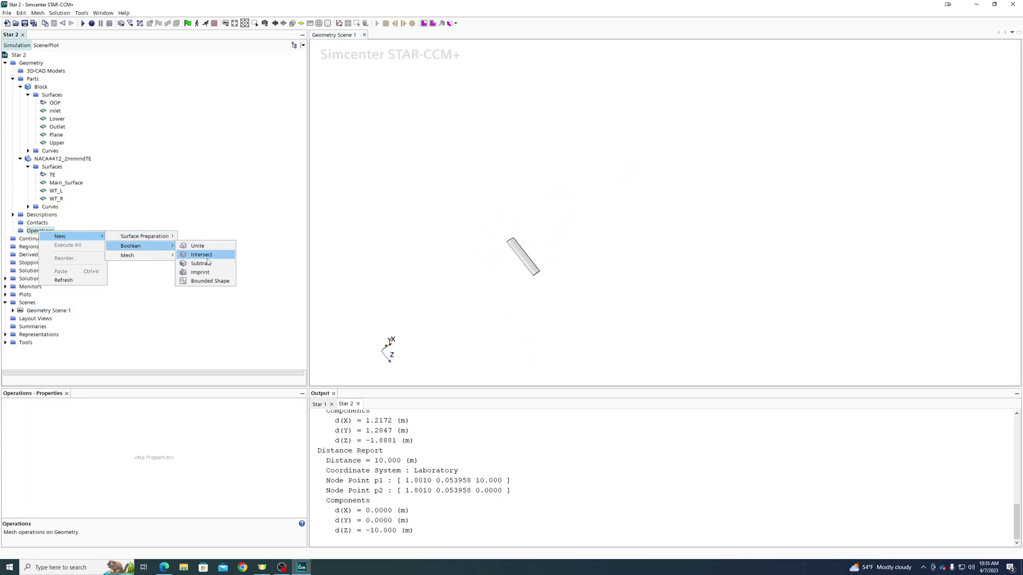
click(206, 263)
click(532, 256)
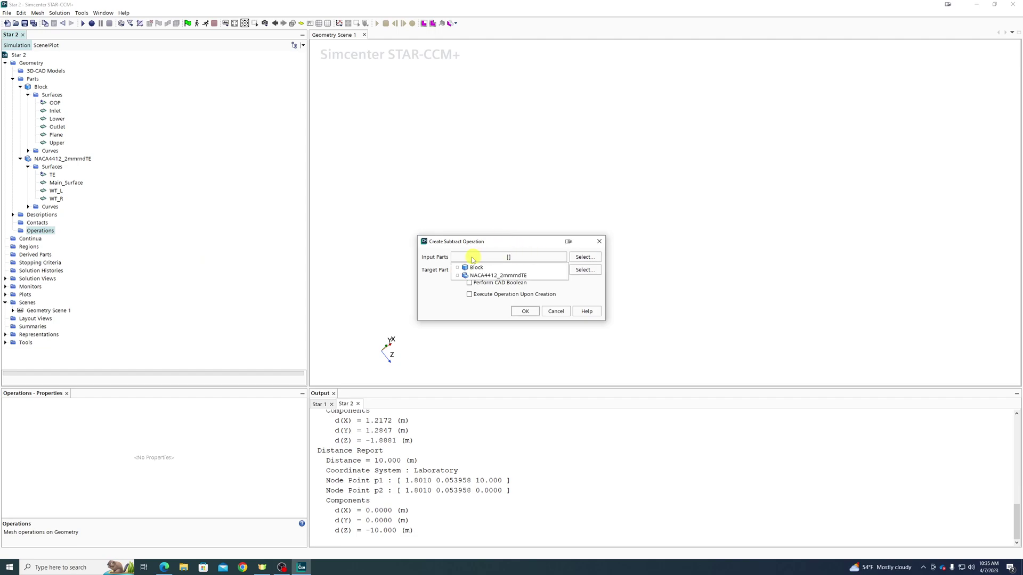
click(473, 276)
click(520, 297)
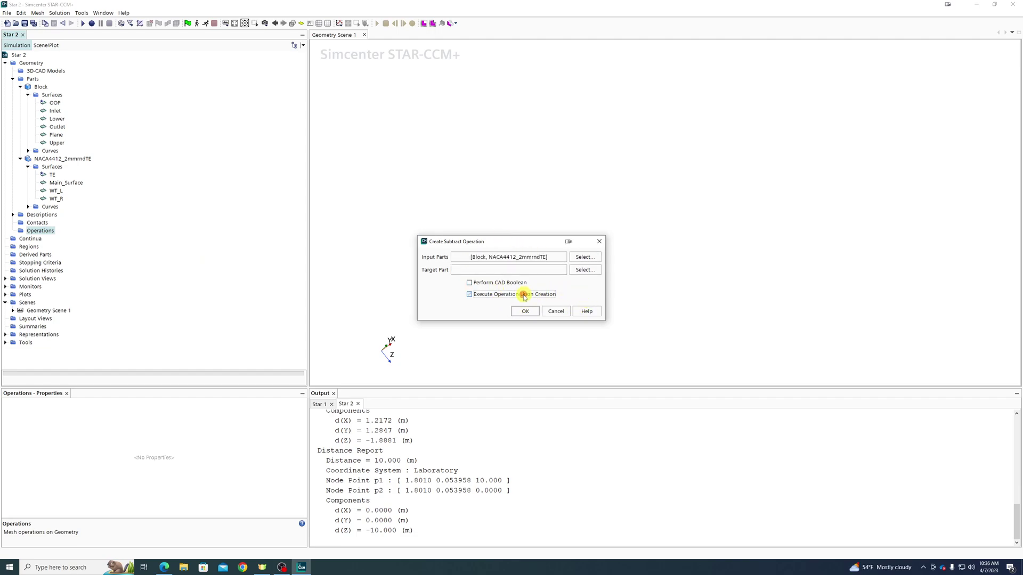
click(583, 269)
click(436, 226)
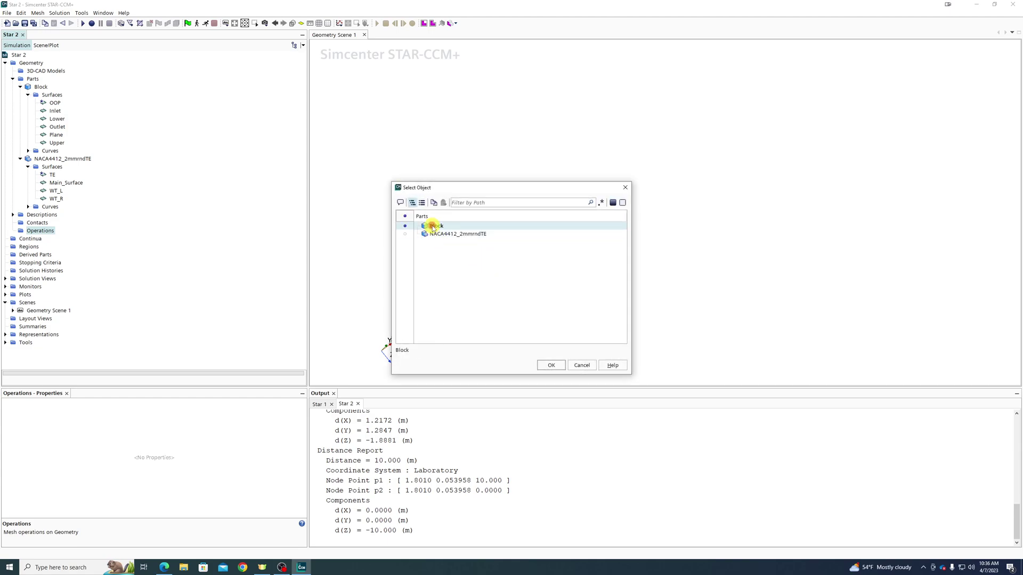
click(551, 365)
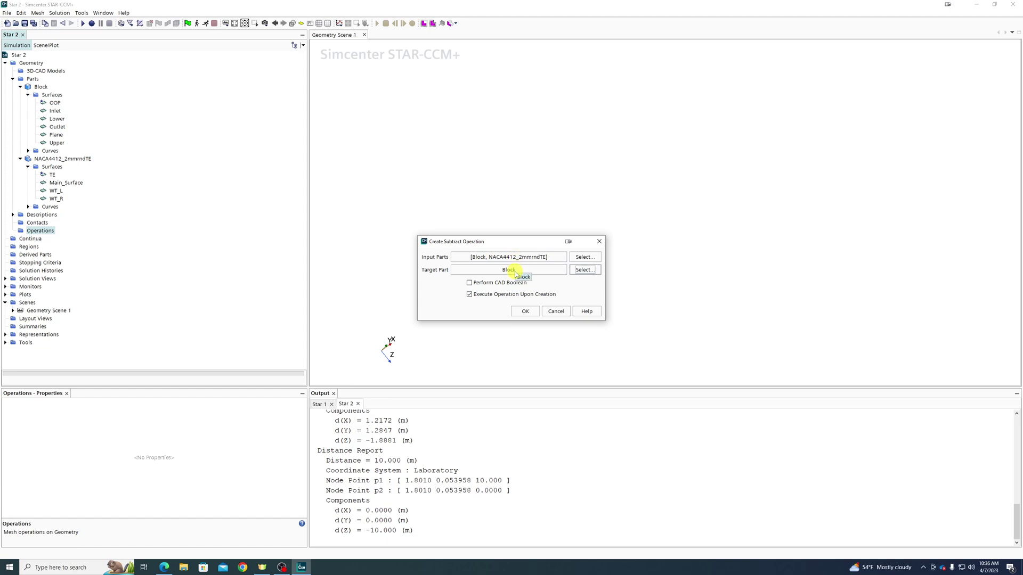
click(525, 312)
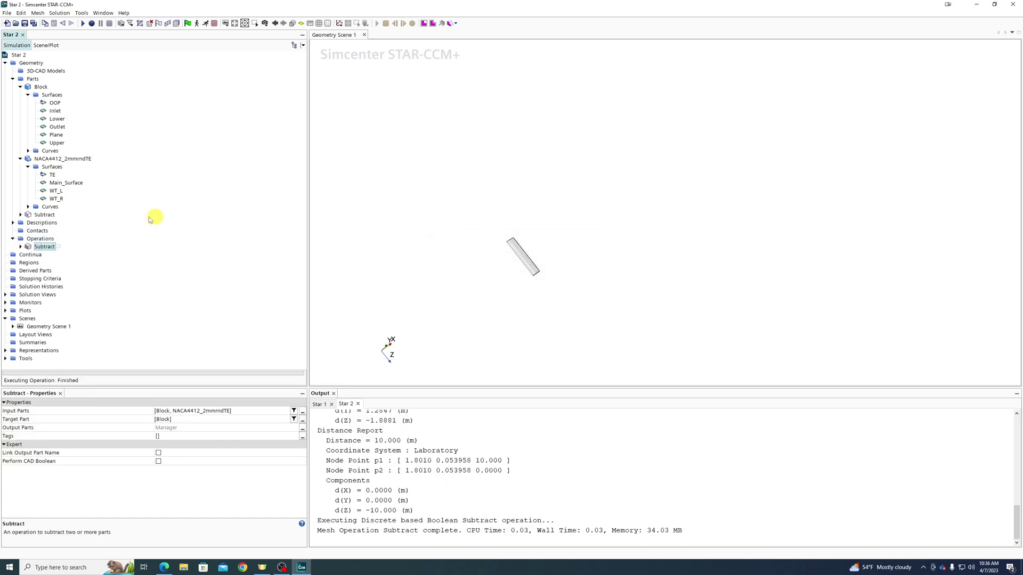
Select the resulting Subtract part and rotate the view to inspect it.
click(39, 215)
drag(670, 220, 603, 173)
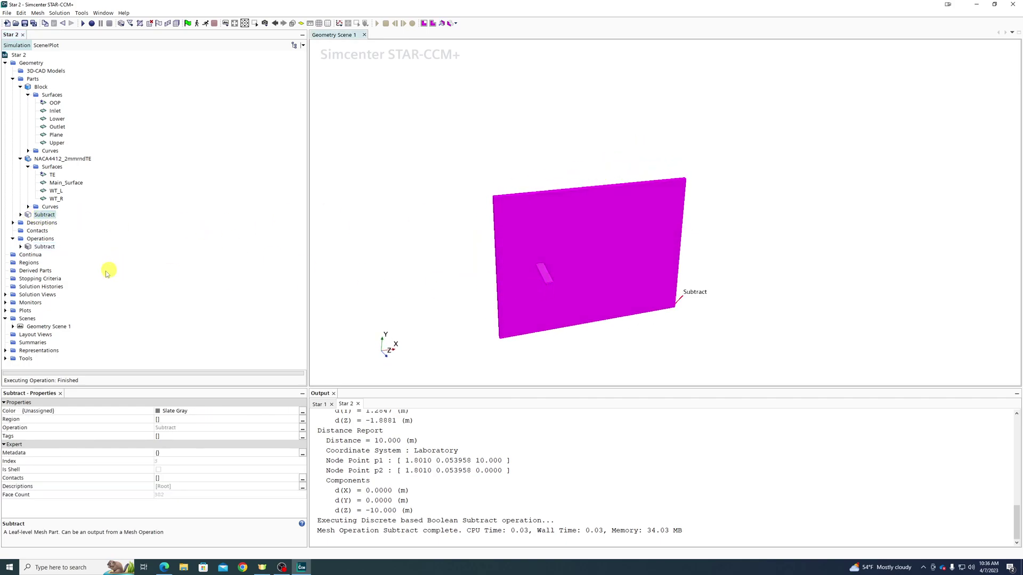
right_click(25, 319)
Add Geometry Scene 2 with Surface 1 showing only the Subtract part's surfaces.
mouse_move(42, 324)
click(145, 323)
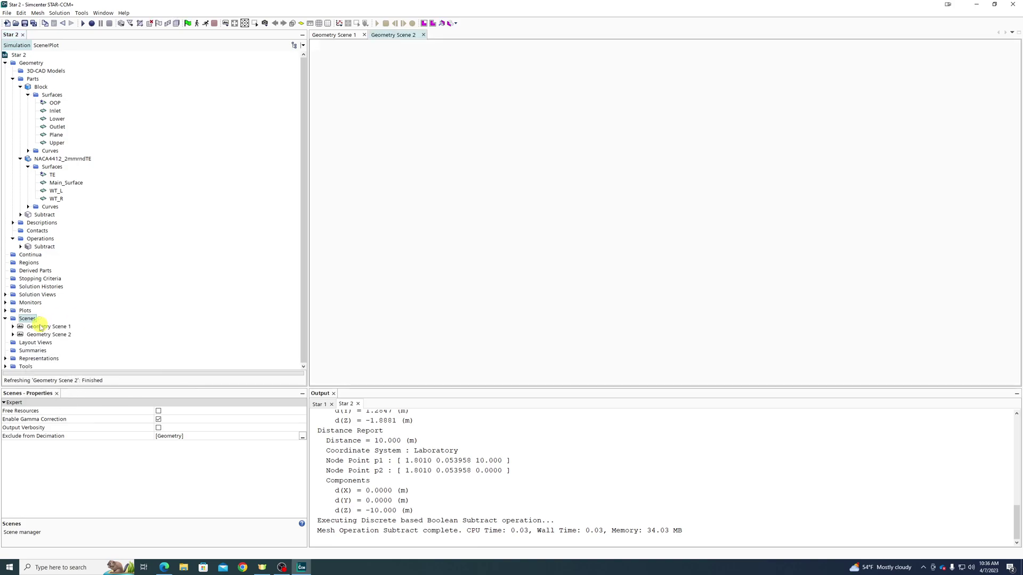
click(20, 351)
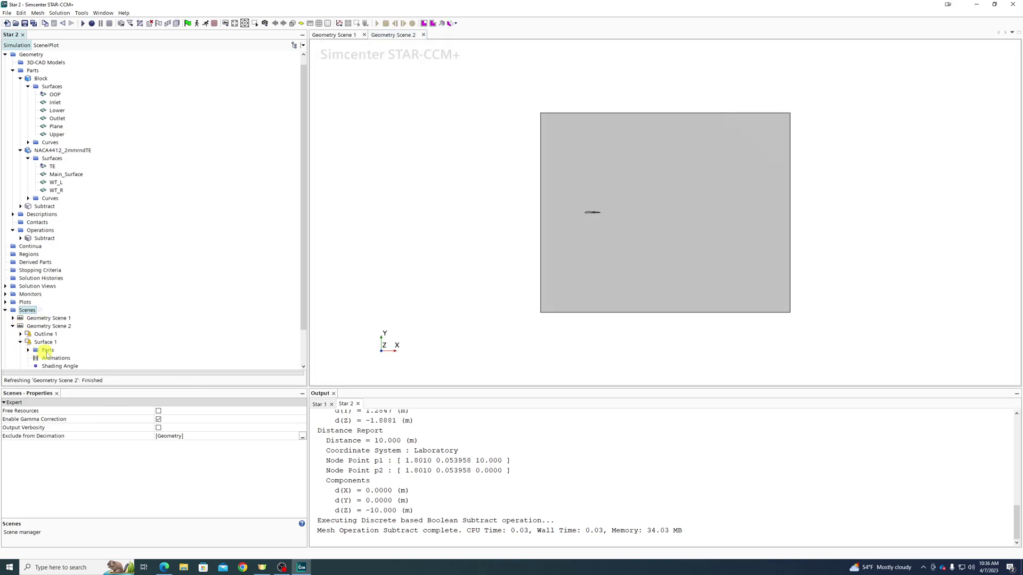
click(48, 350)
click(189, 411)
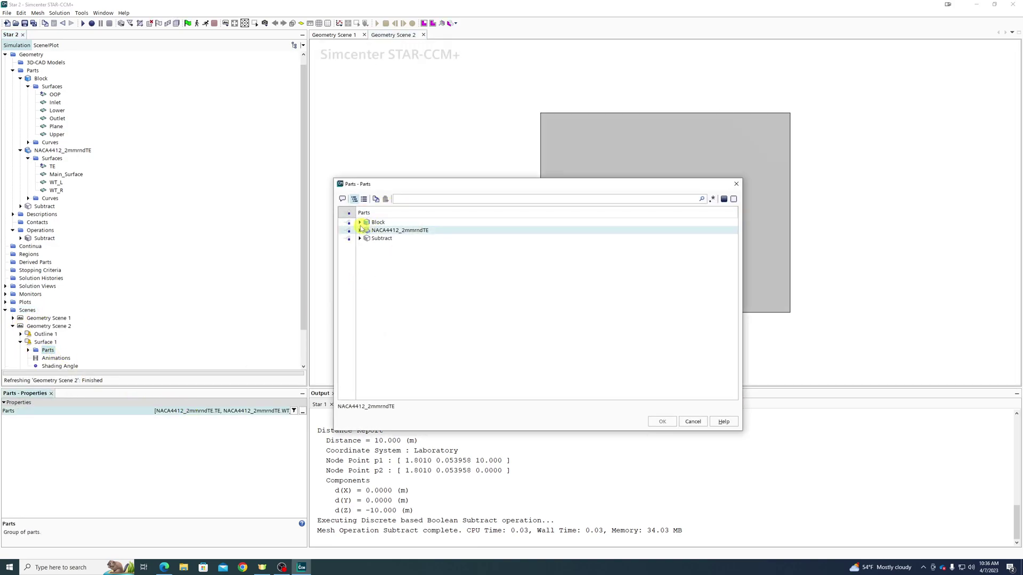
click(348, 238)
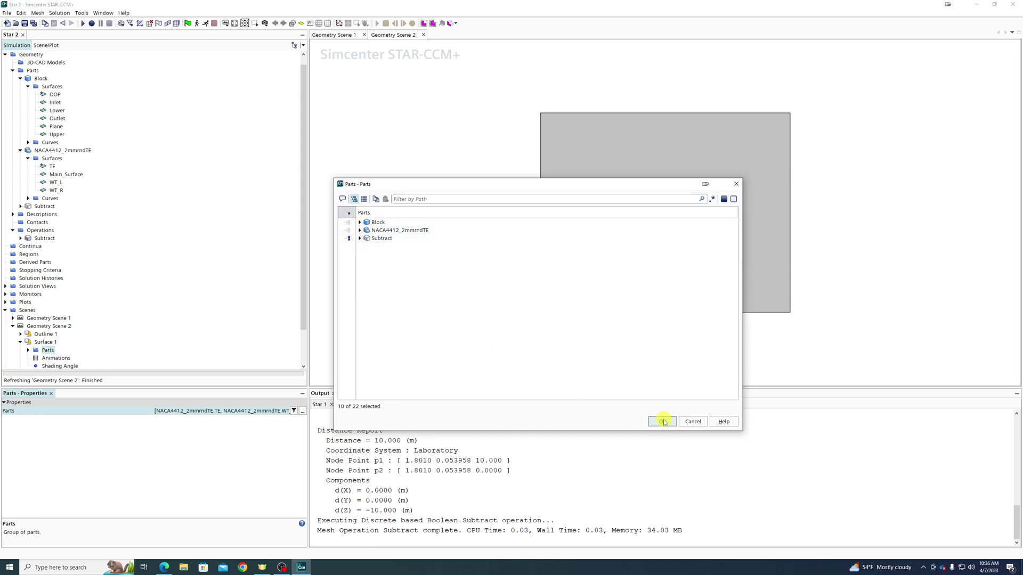
click(663, 422)
scroll(564, 221, up, 8)
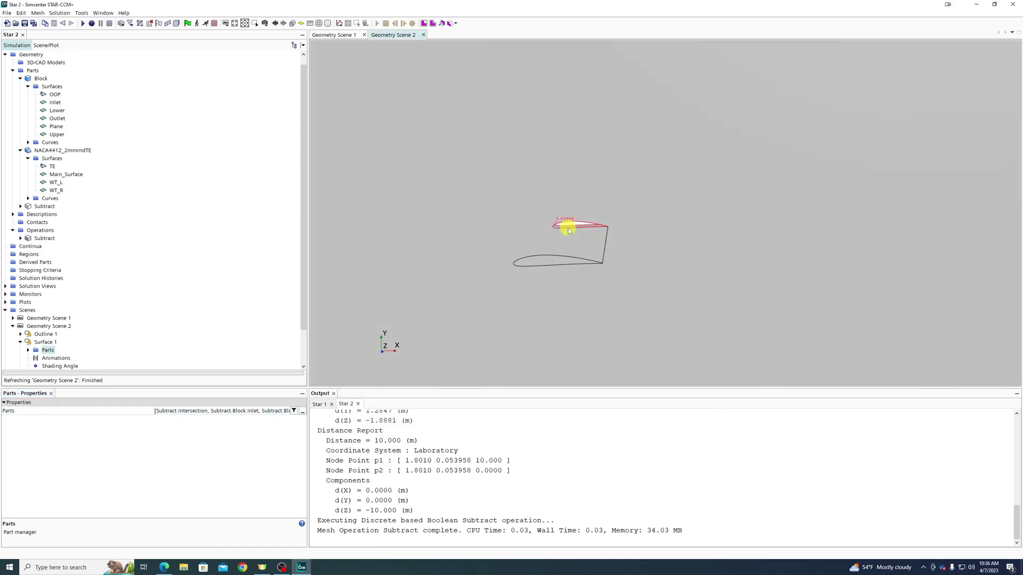
mouse_move(573, 225)
mouse_down()
mouse_move(602, 215)
mouse_move(506, 237)
mouse_move(555, 233)
mouse_move(580, 208)
mouse_up()
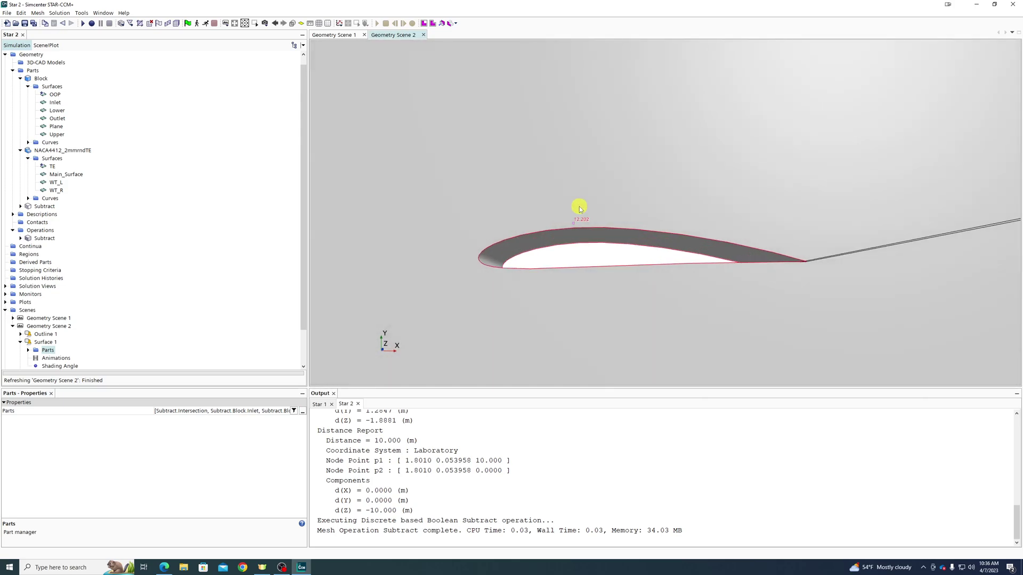
Create a Badge for 2D Meshing operation on Subtract, executed upon creation.
right_click(33, 231)
mouse_move(69, 234)
mouse_move(144, 235)
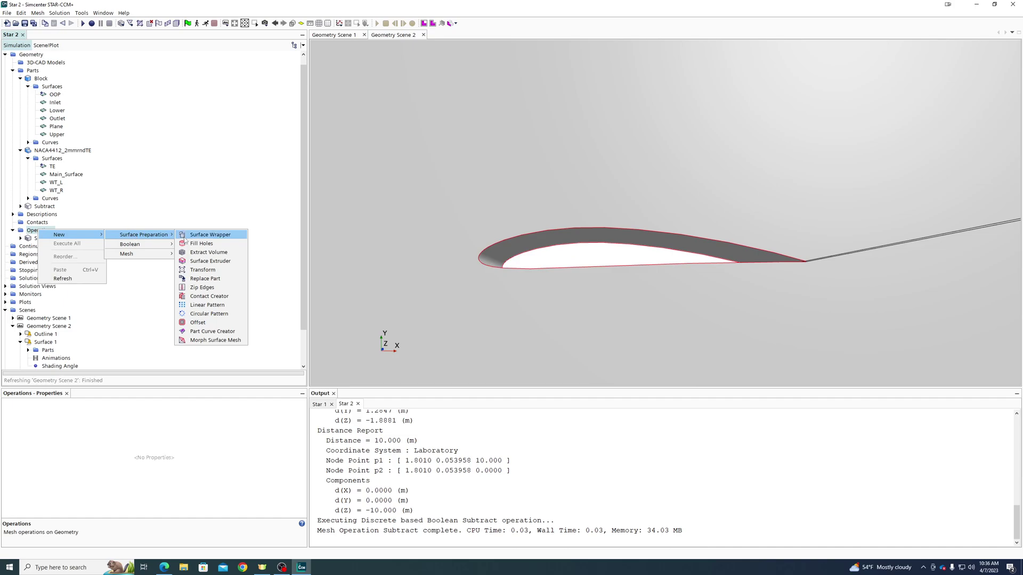
mouse_move(139, 254)
click(211, 262)
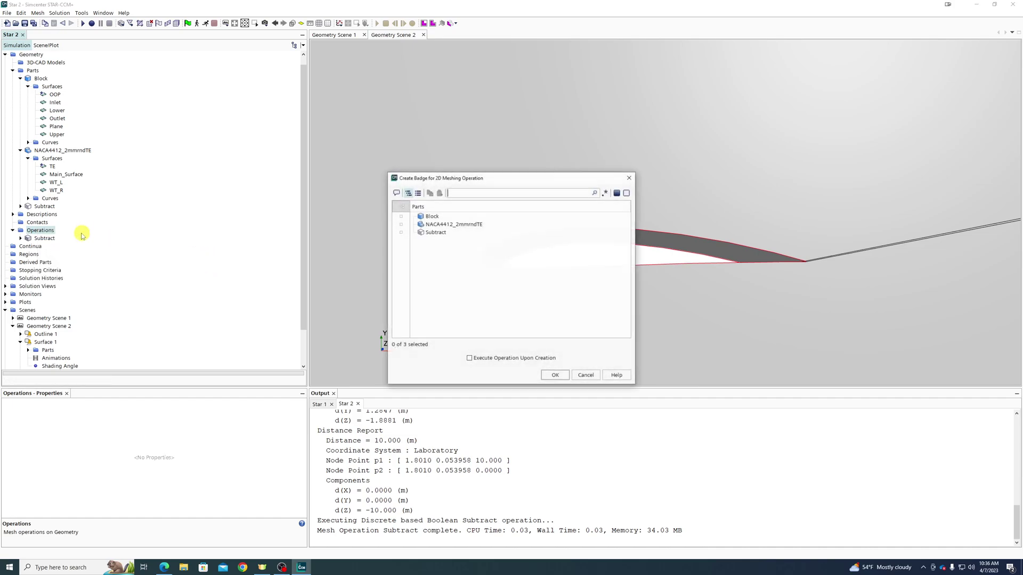
click(432, 232)
click(482, 358)
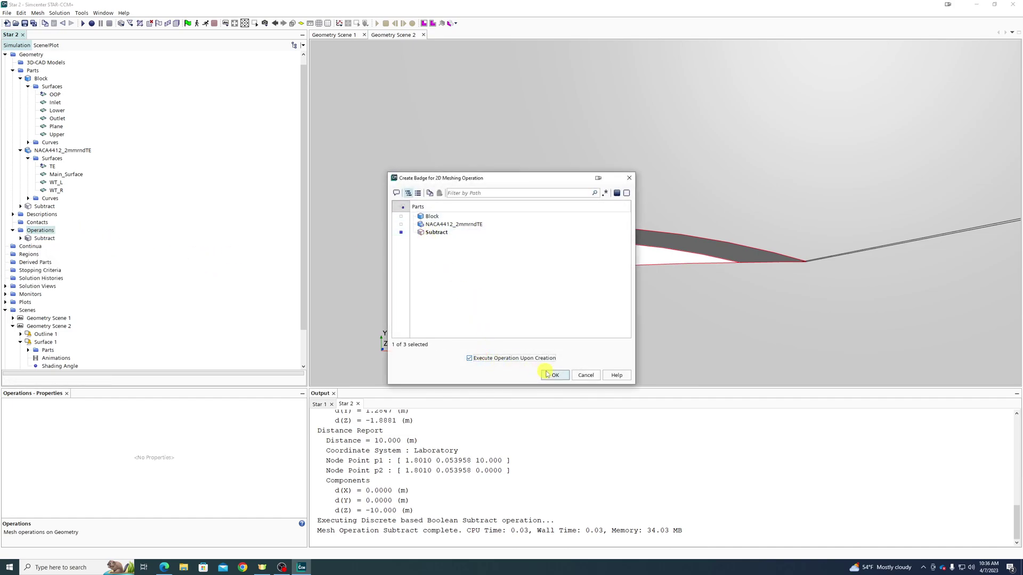
click(548, 375)
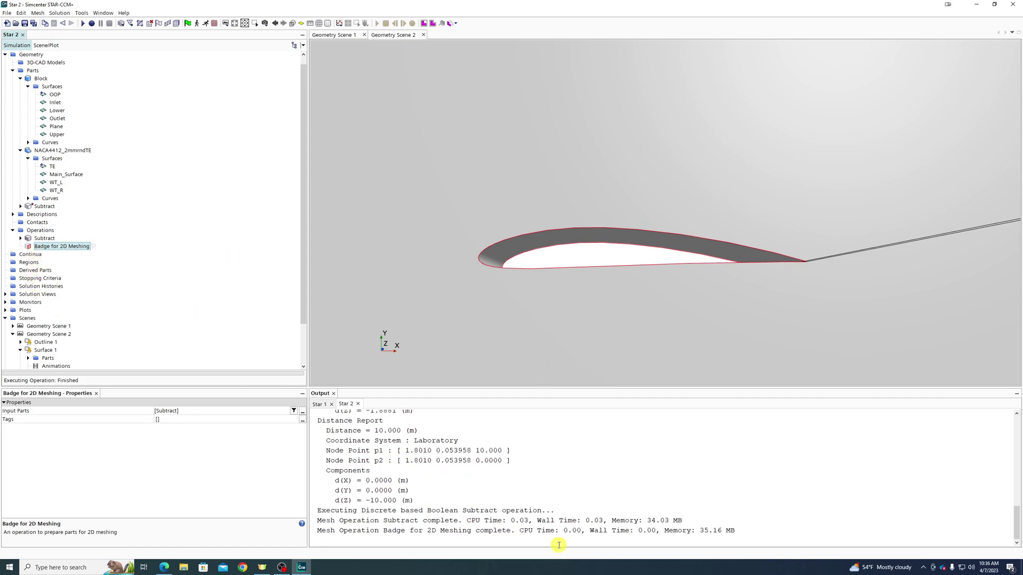
Create an Automated Mesh (2D) operation on Subtract using the Polygonal Mesher.
right_click(38, 234)
mouse_move(59, 236)
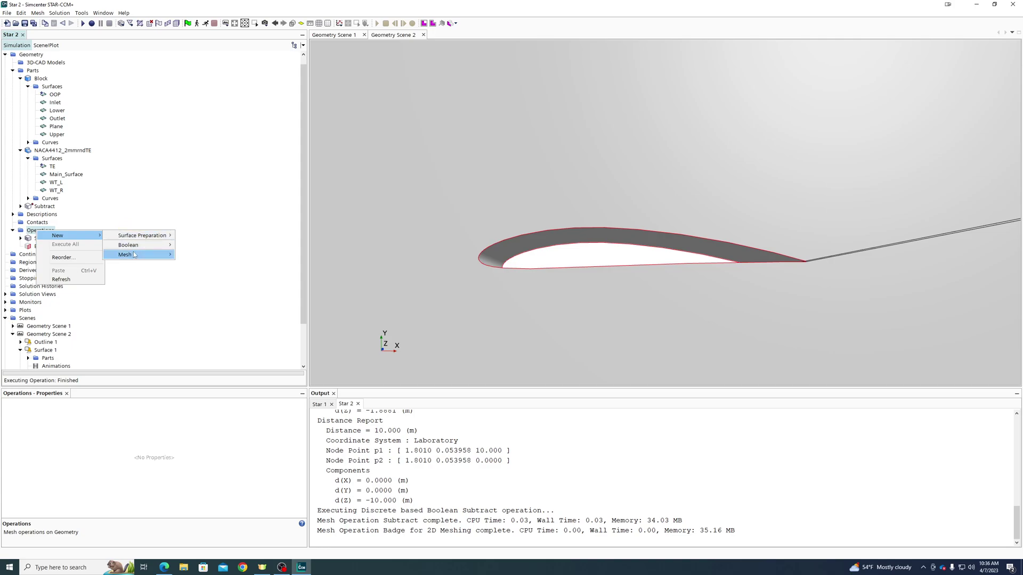
mouse_move(128, 255)
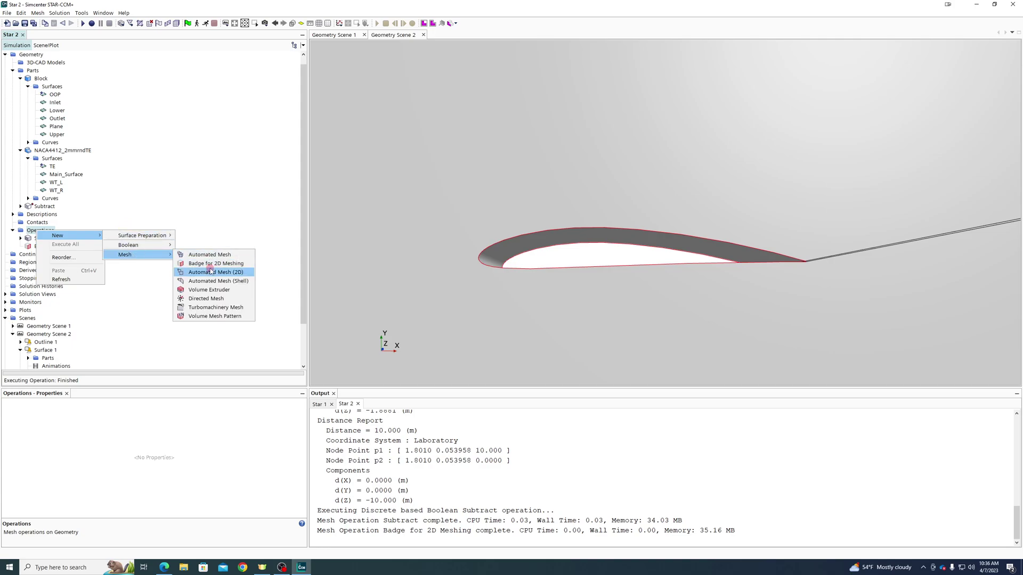
click(210, 272)
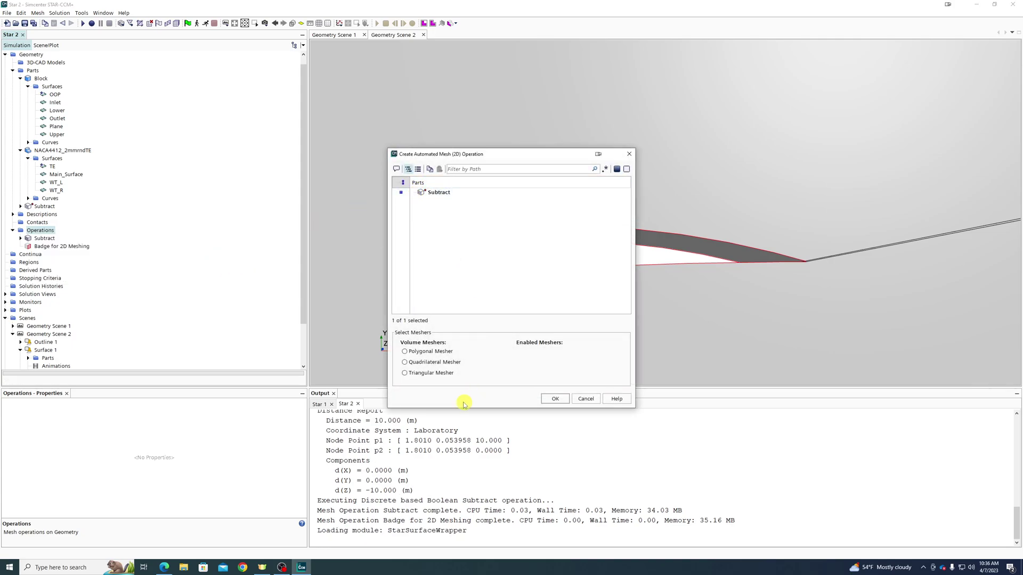
click(428, 352)
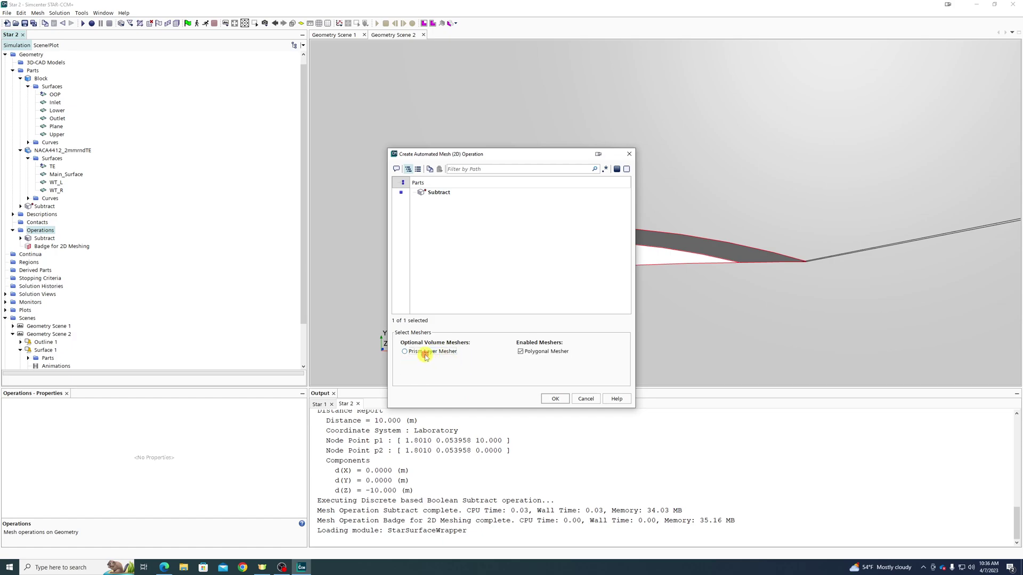
click(554, 399)
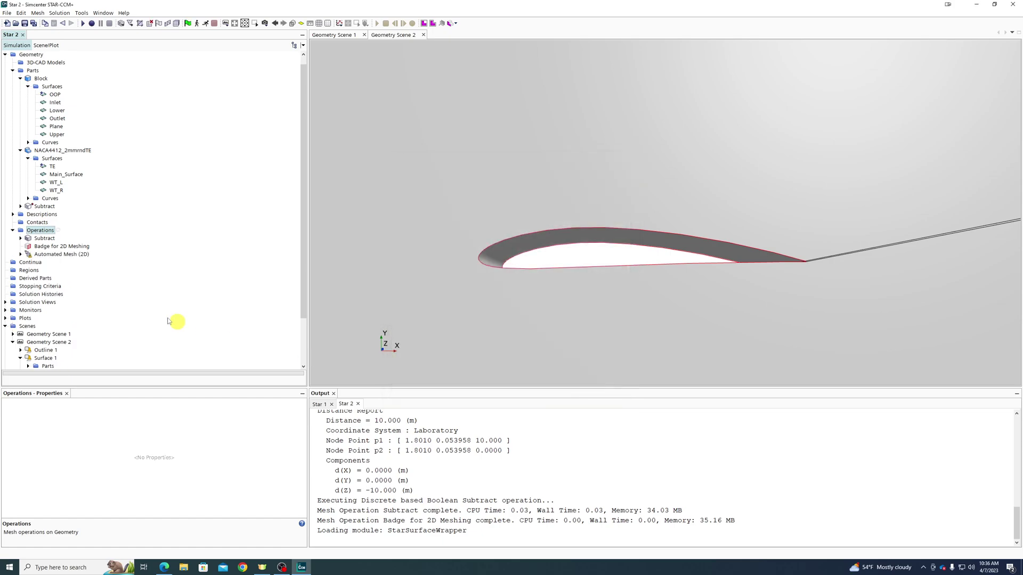
Expand its Default Controls and check the Base Size of 1.0 m.
click(21, 254)
click(27, 271)
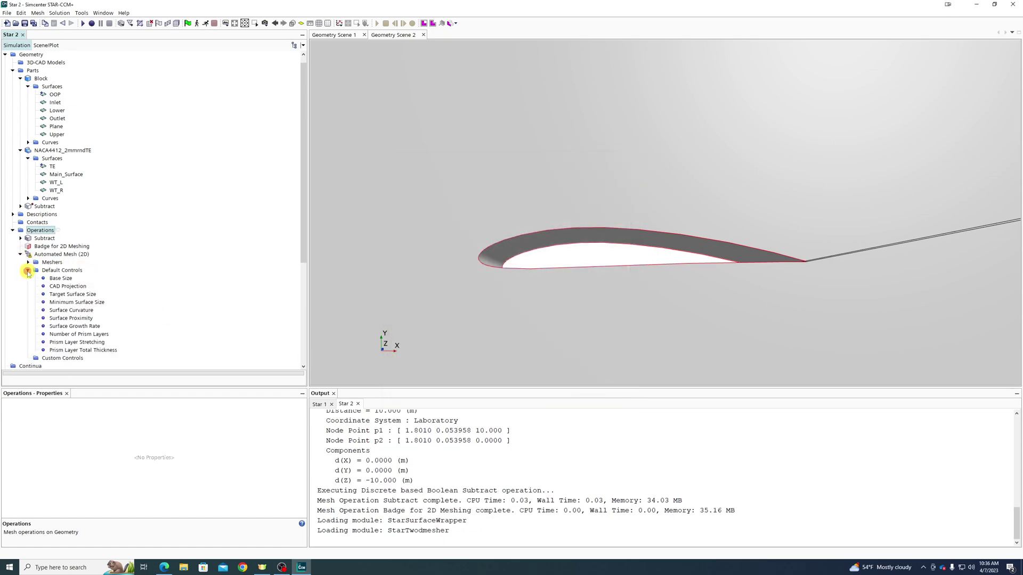
click(61, 278)
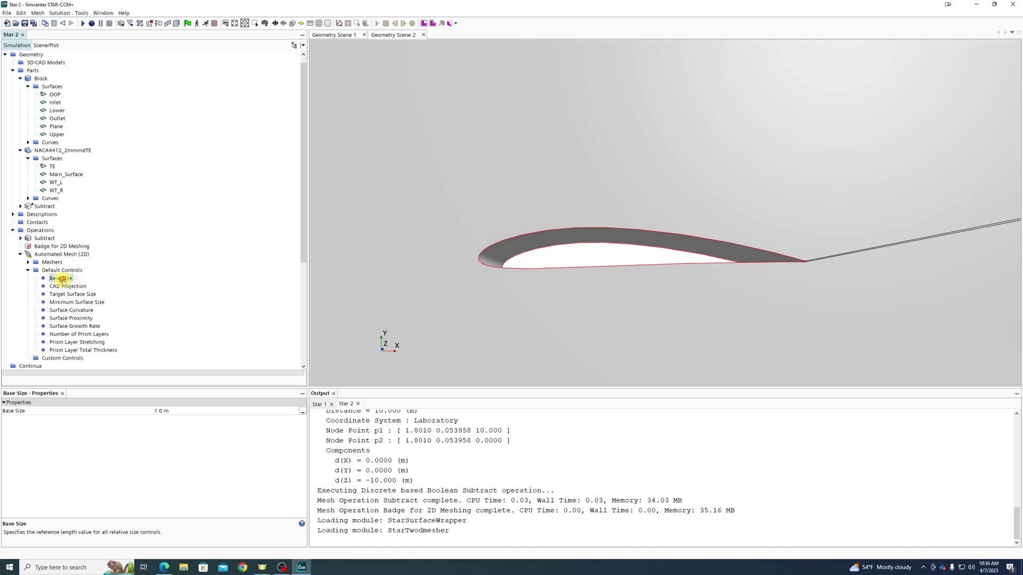
Add a new surface control applied to the Inlet, Lower, Outlet and Upper surfaces.
right_click(60, 359)
mouse_move(85, 358)
click(150, 375)
scroll(32, 287, down, 4)
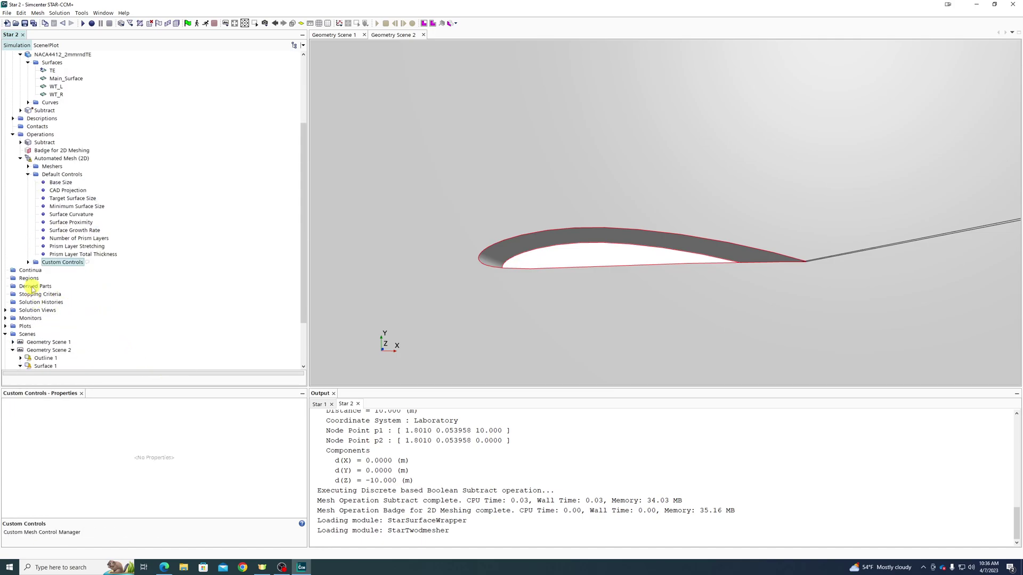
click(28, 262)
click(68, 270)
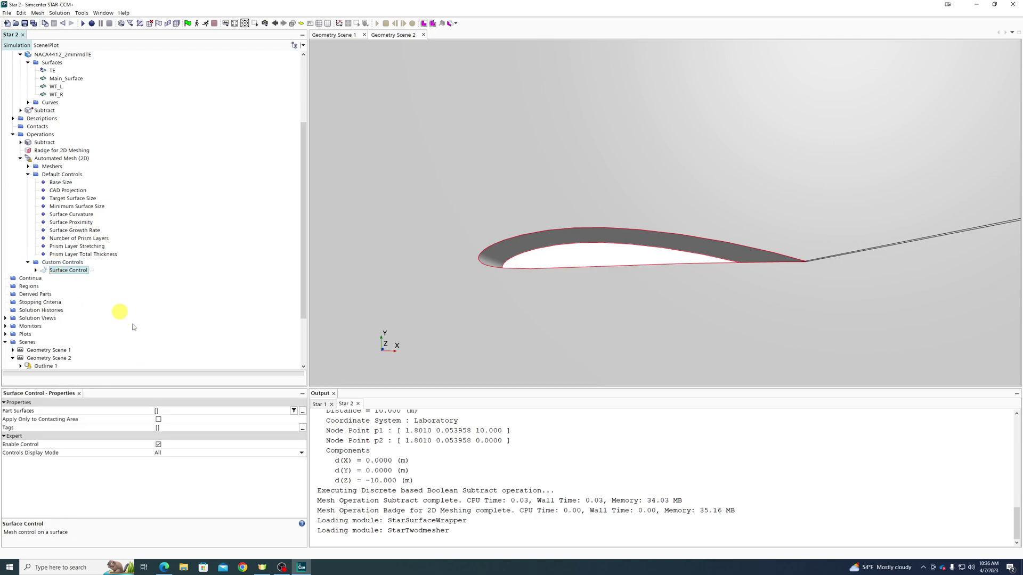
click(190, 413)
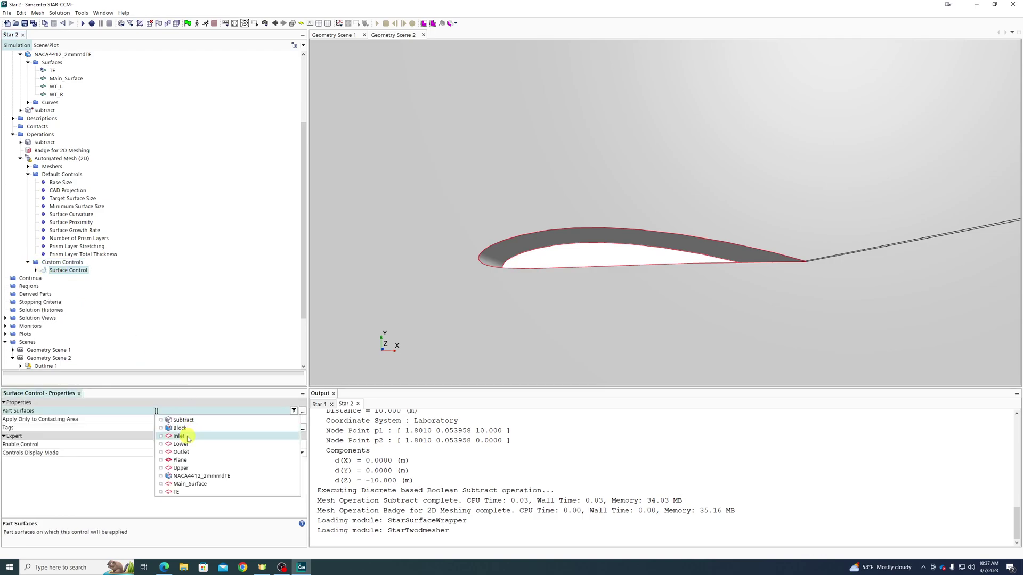
click(186, 436)
click(186, 444)
click(187, 452)
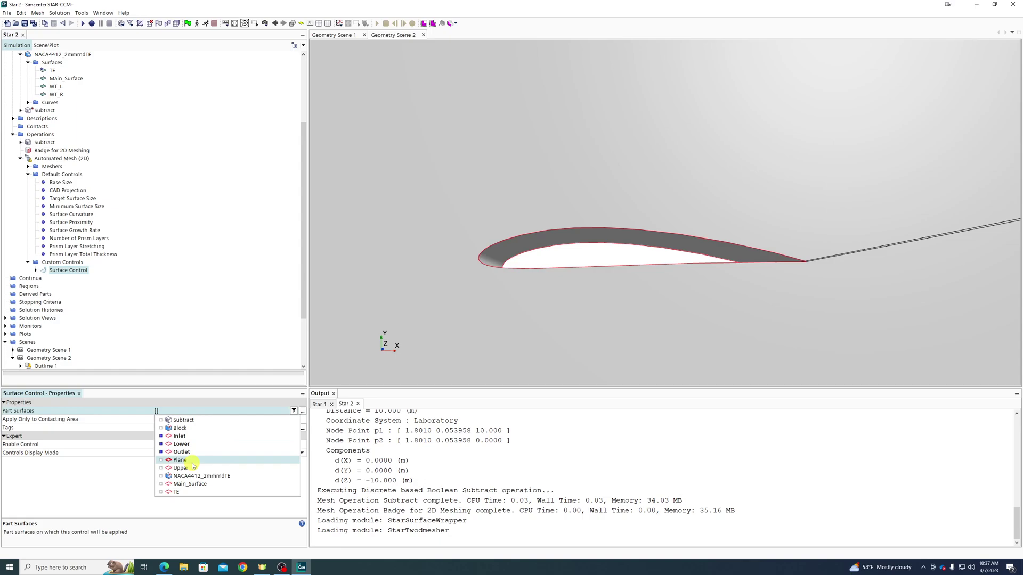
click(192, 468)
click(196, 285)
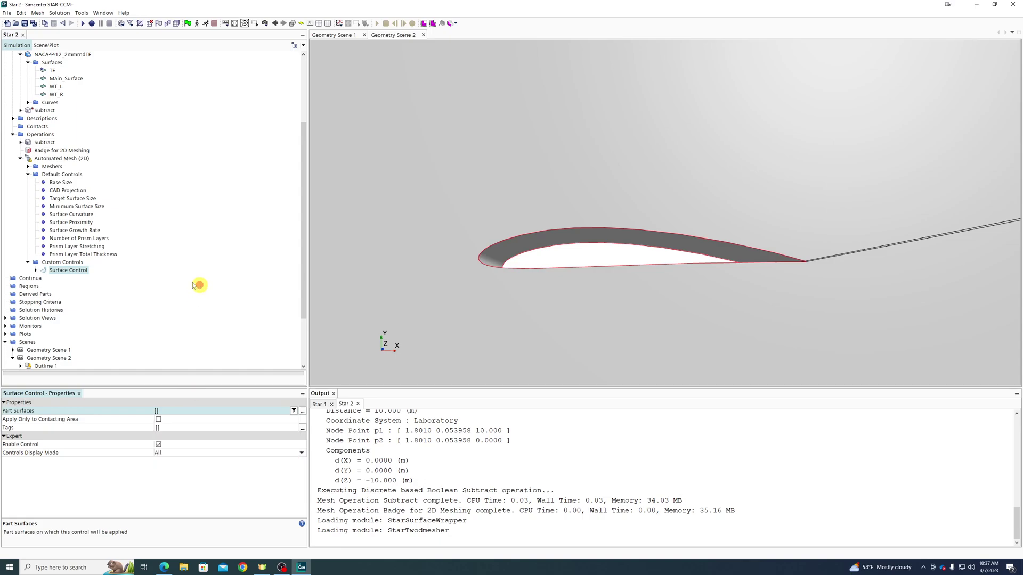
Disable prism layers on this surface control.
click(36, 270)
click(43, 278)
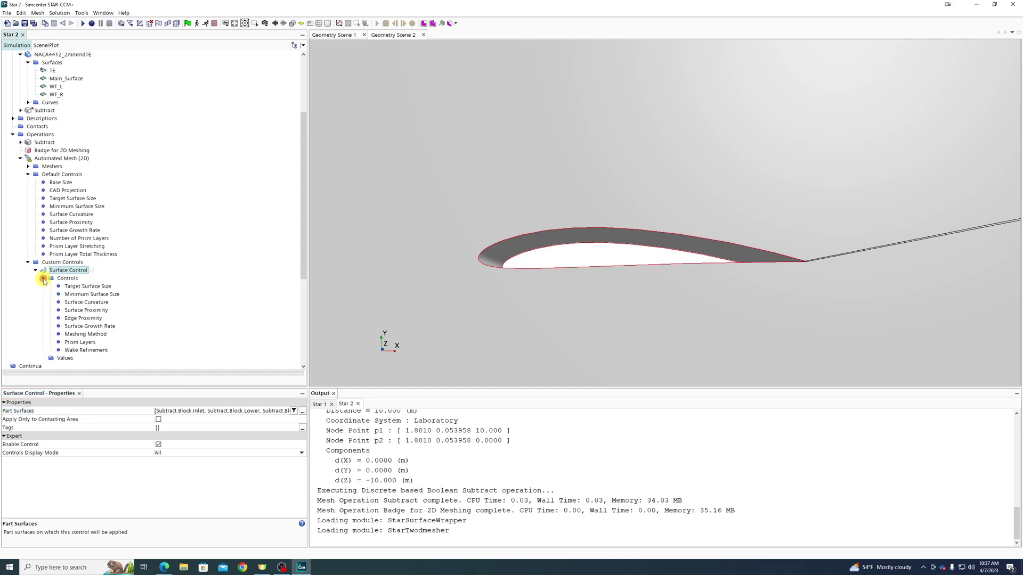
click(81, 342)
click(172, 414)
click(167, 425)
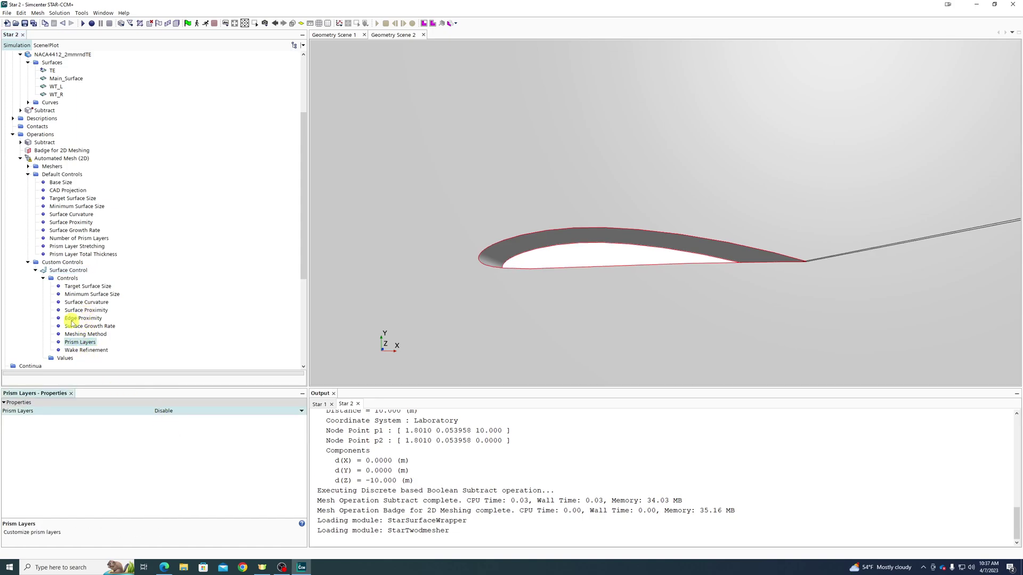
Switch the control's minimum and target surface sizes to Custom.
click(79, 294)
click(166, 411)
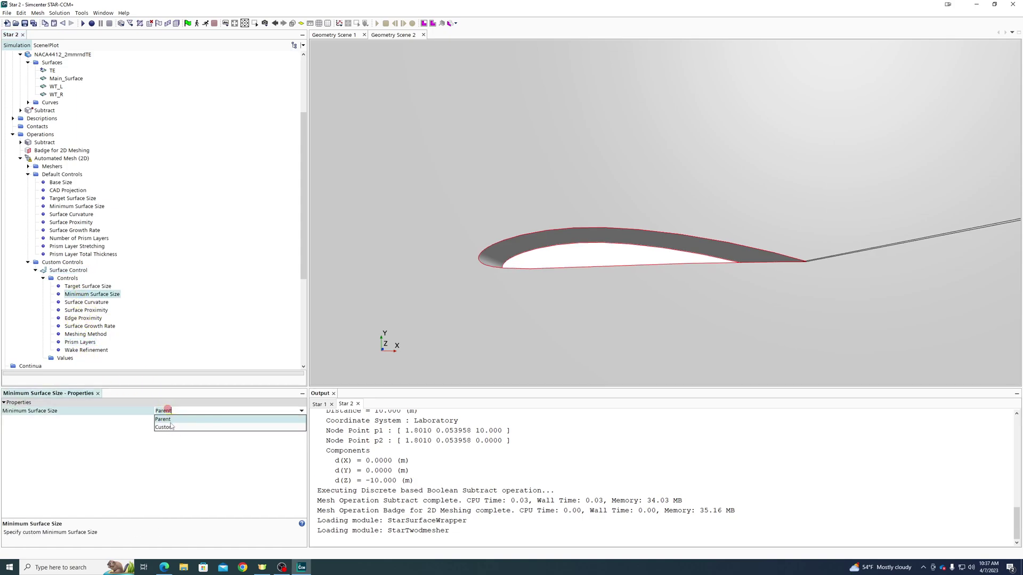
click(166, 427)
click(91, 287)
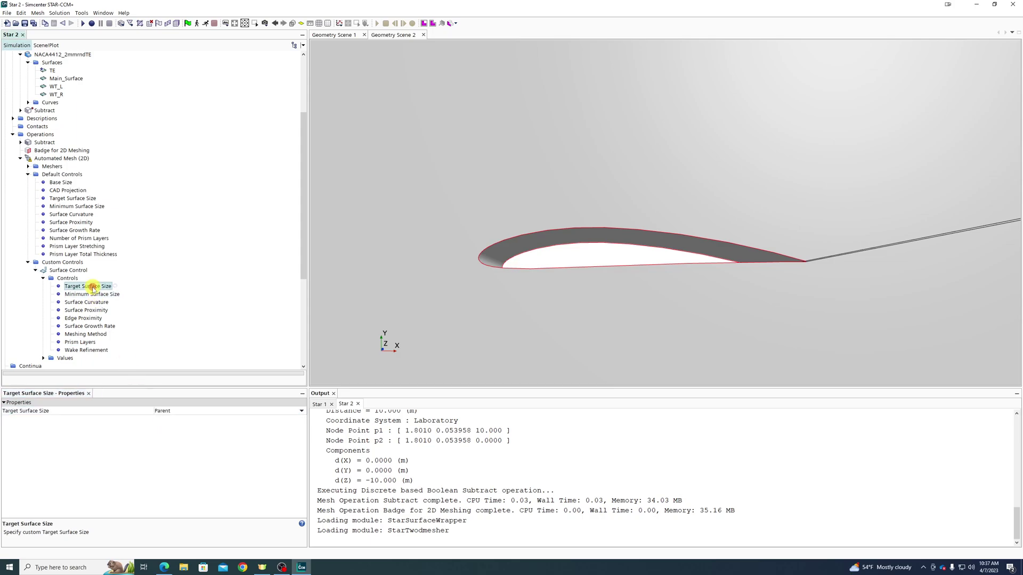
click(197, 411)
click(184, 427)
Set the custom target size to 1600% and minimum size to 400% of base.
click(67, 321)
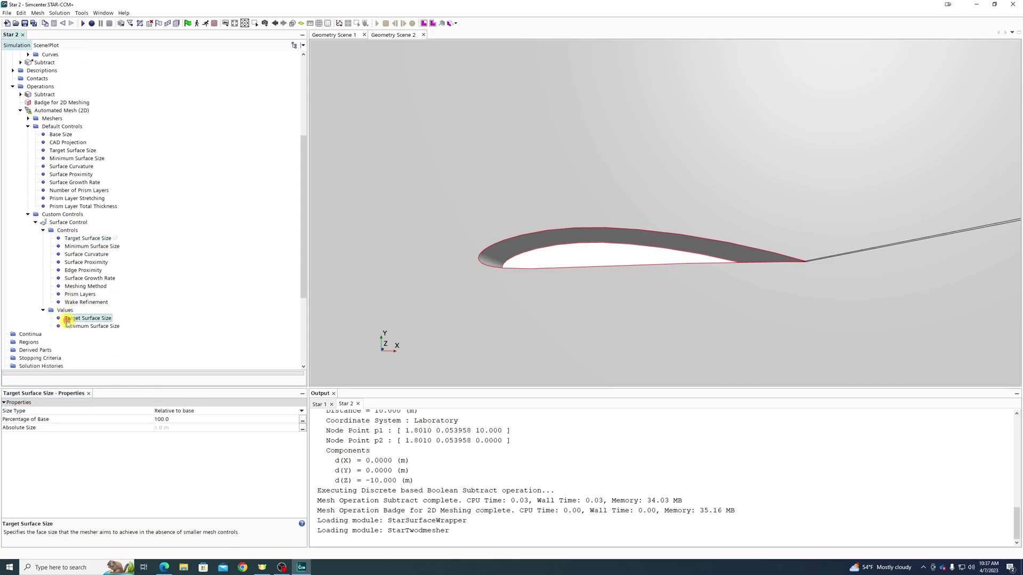
click(195, 421)
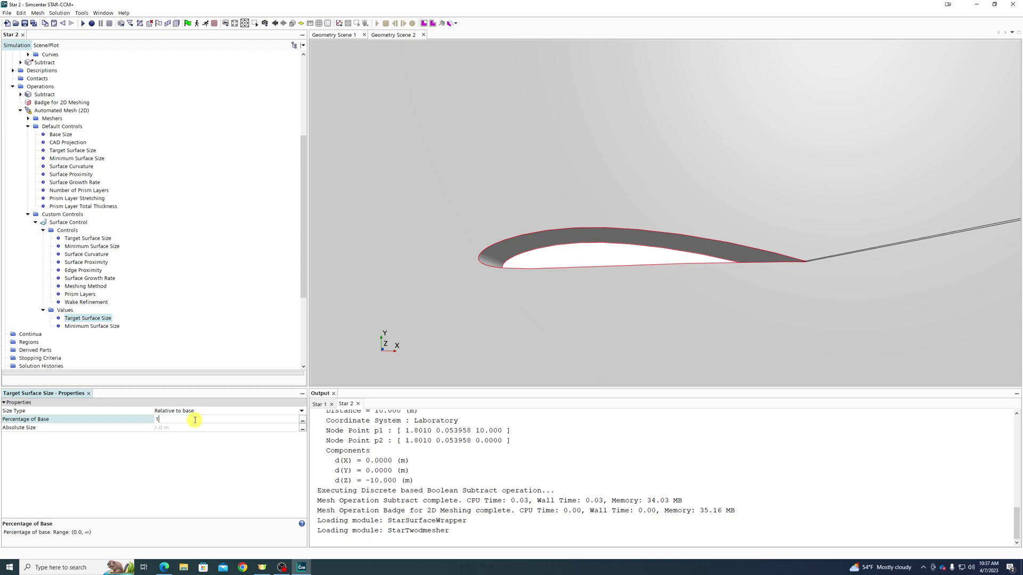
text(1600)
key(Return)
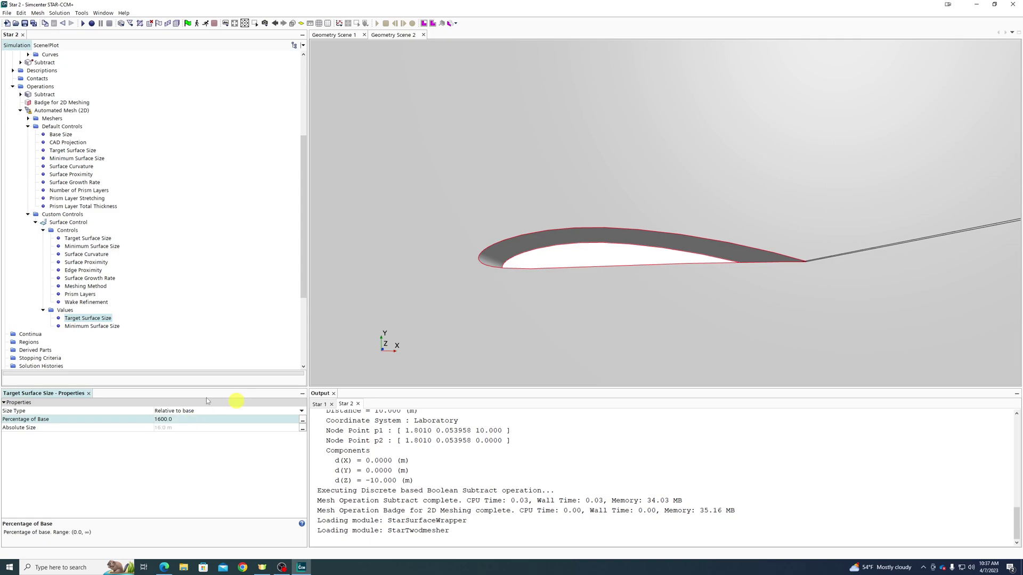
click(103, 326)
click(192, 421)
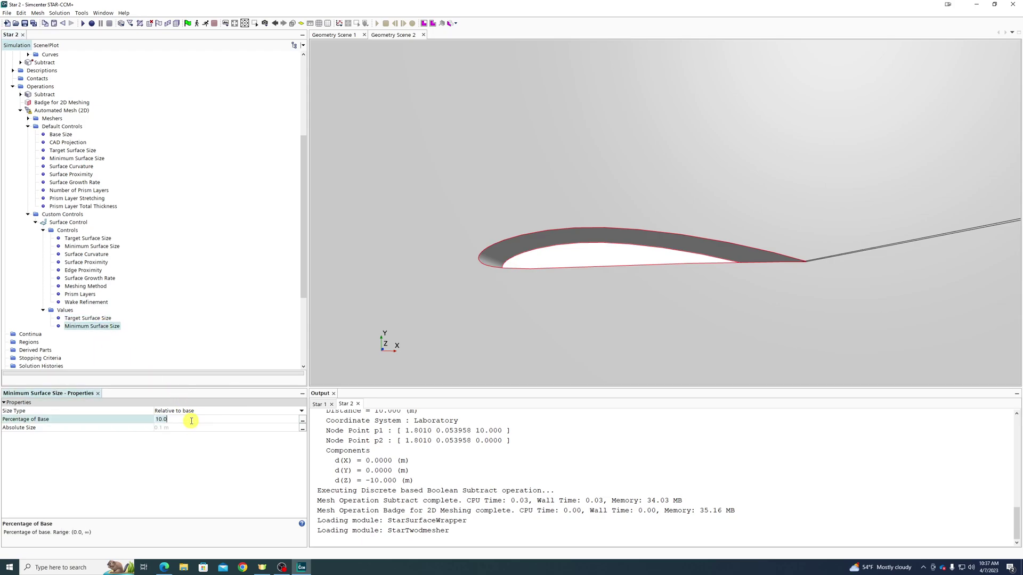
text(400)
key(Return)
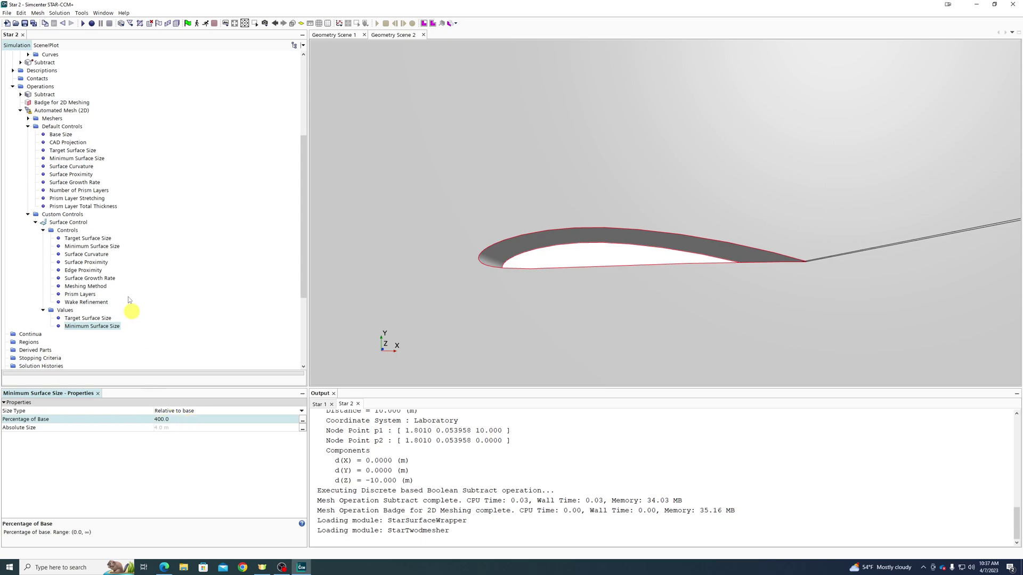
Add a second surface control applied to the TE surface.
right_click(58, 215)
mouse_move(92, 226)
click(149, 229)
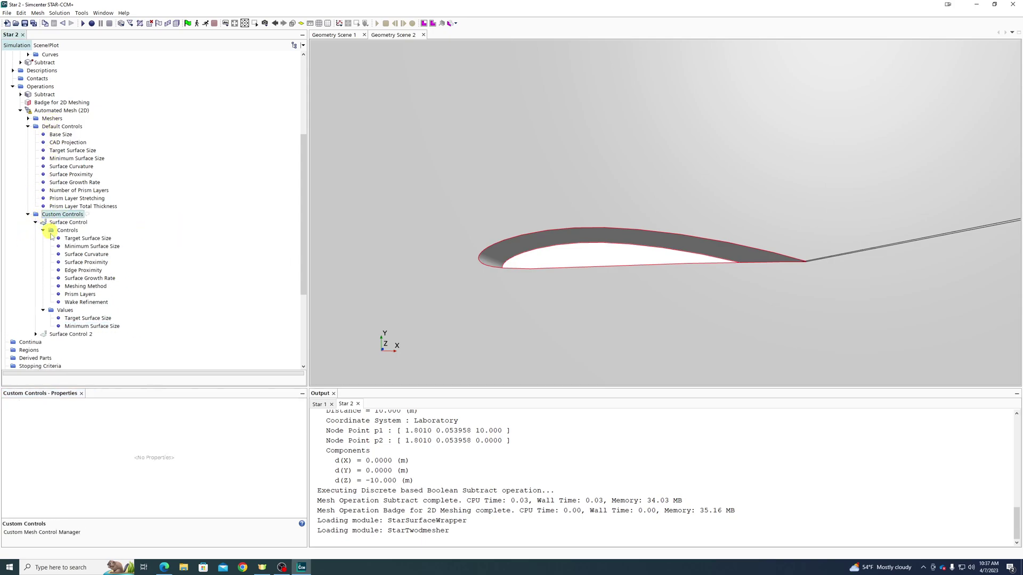
click(177, 412)
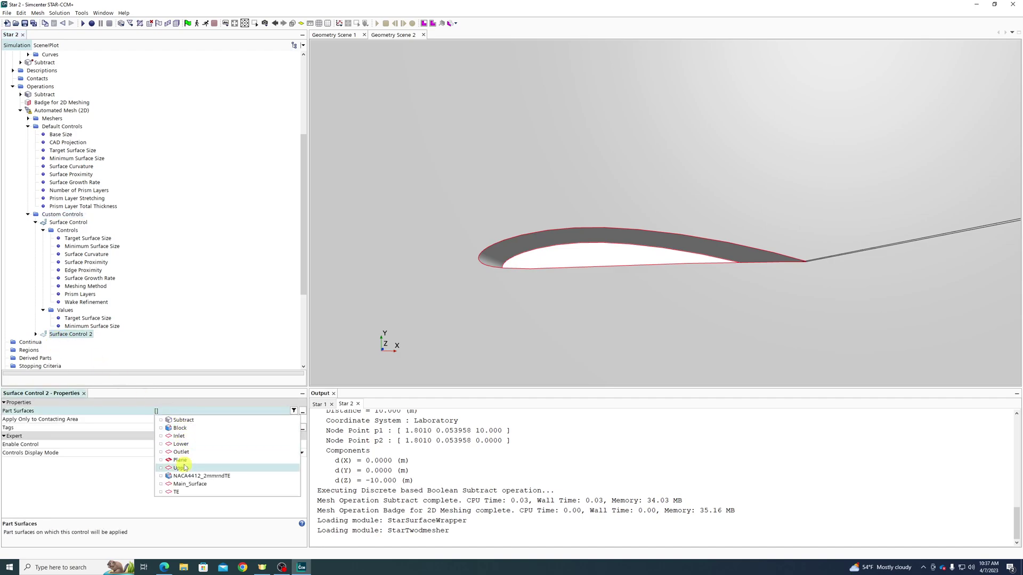
click(187, 493)
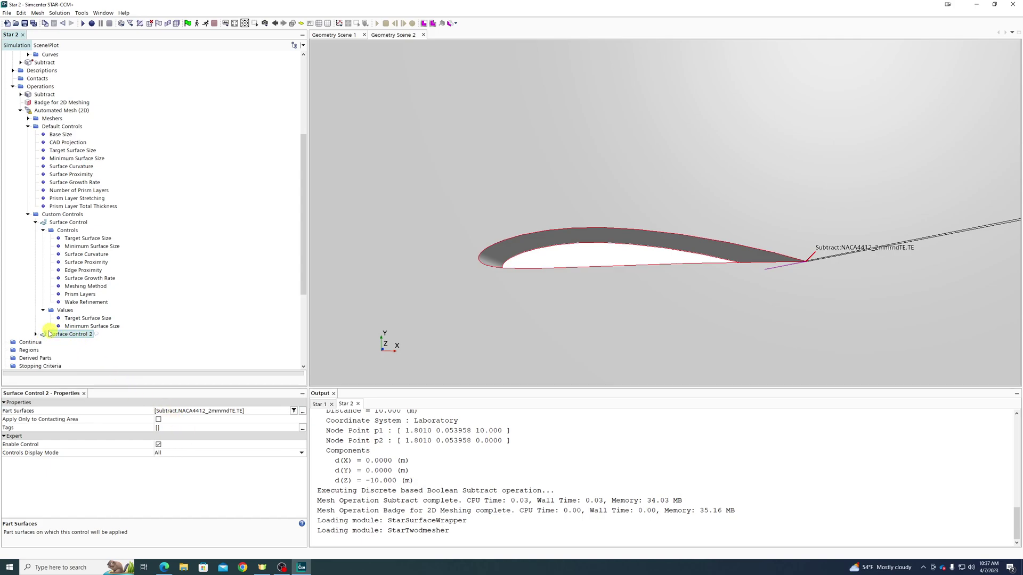
Switch its minimum and target surface sizes to Custom.
click(36, 334)
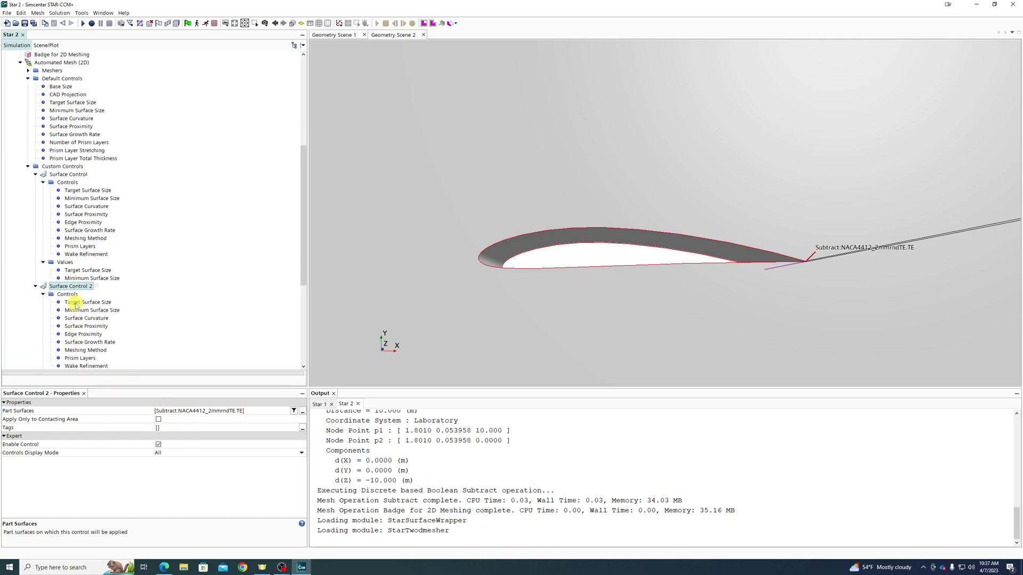
click(78, 310)
click(171, 411)
click(160, 426)
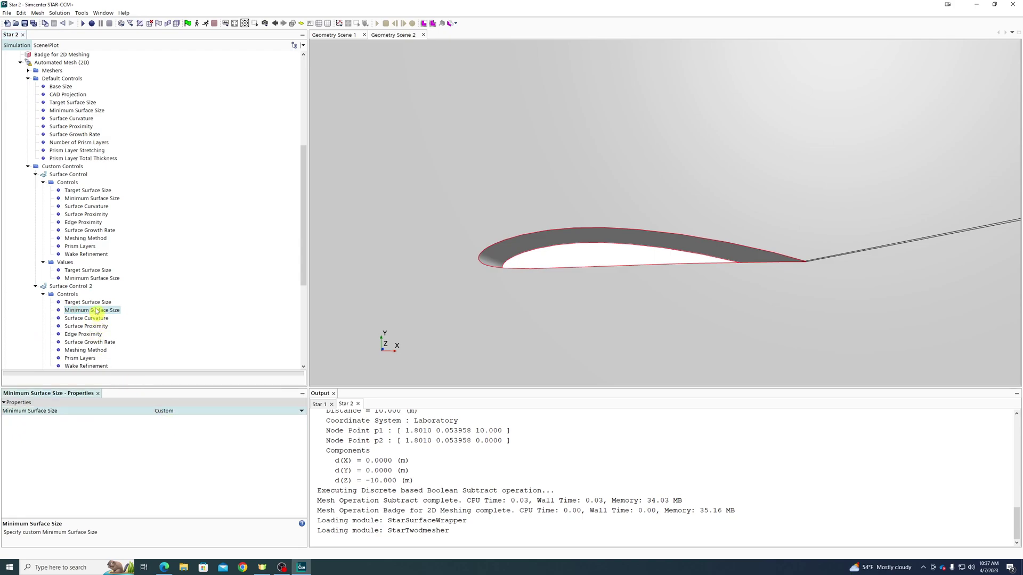
click(88, 302)
click(170, 411)
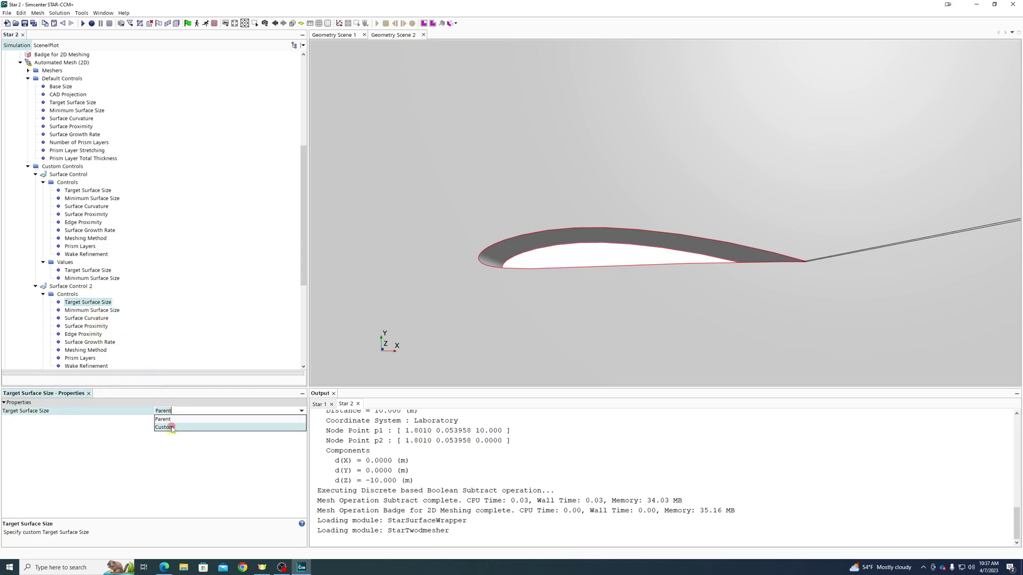
click(166, 427)
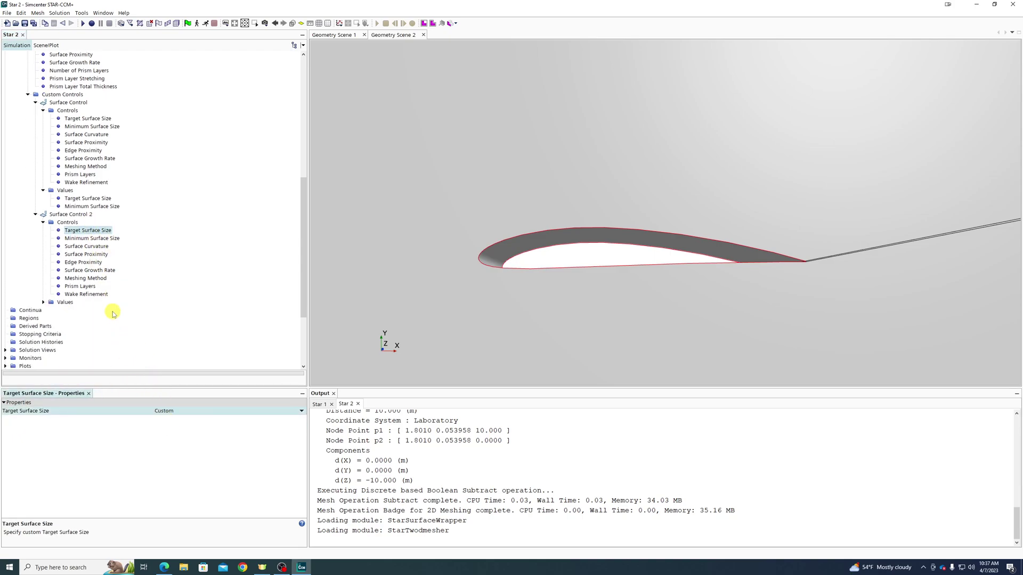
Set the minimum size to 12.5/4% and the target size to 25% of base.
click(43, 303)
click(80, 318)
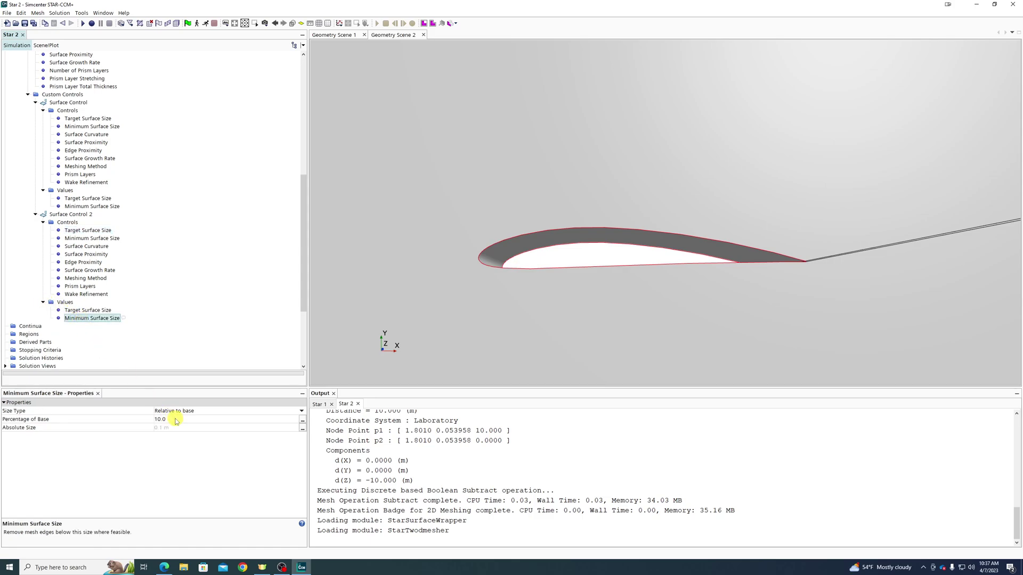
click(176, 420)
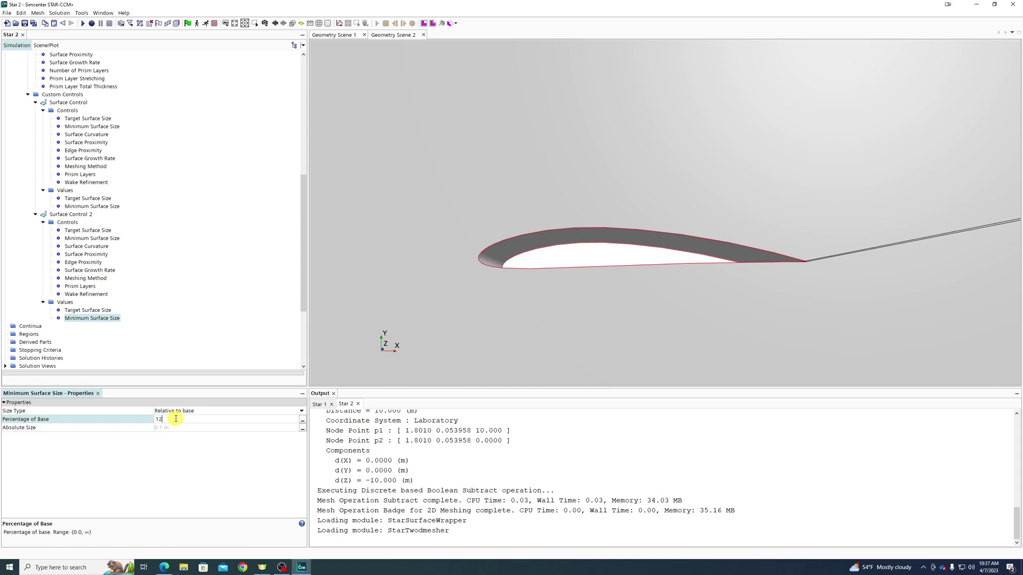
text(4)
key(Return)
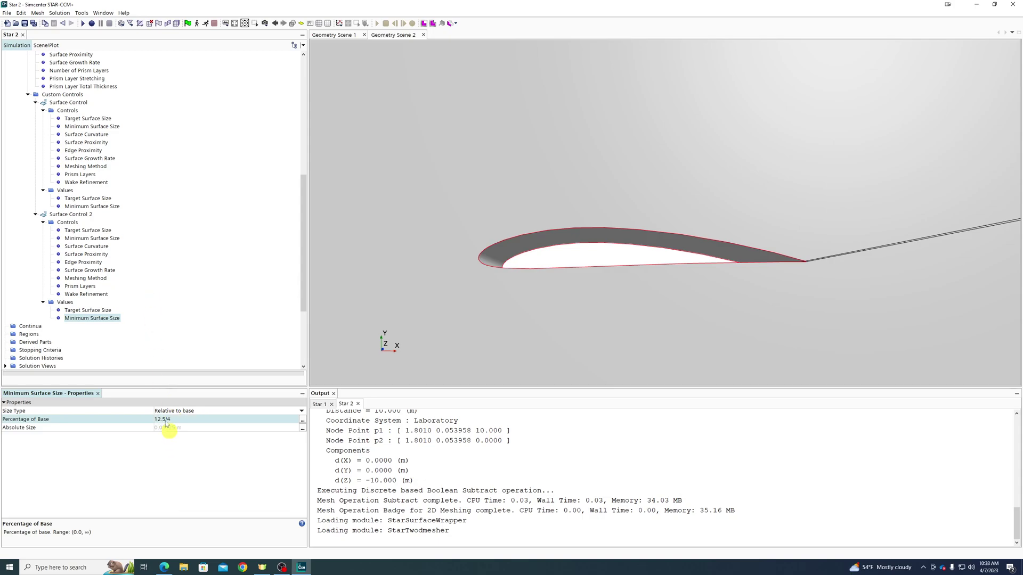
click(99, 312)
click(186, 419)
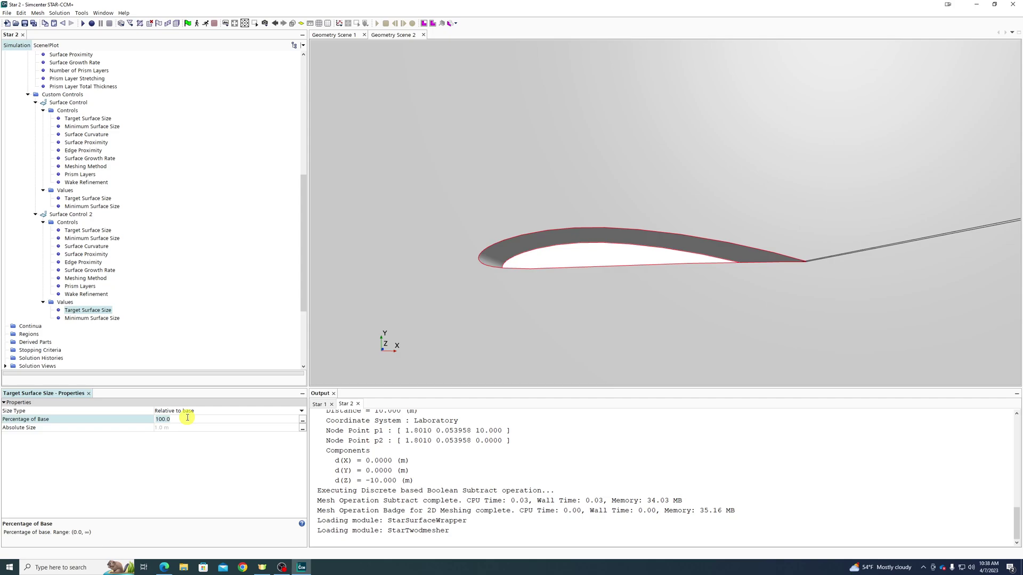
key(Return)
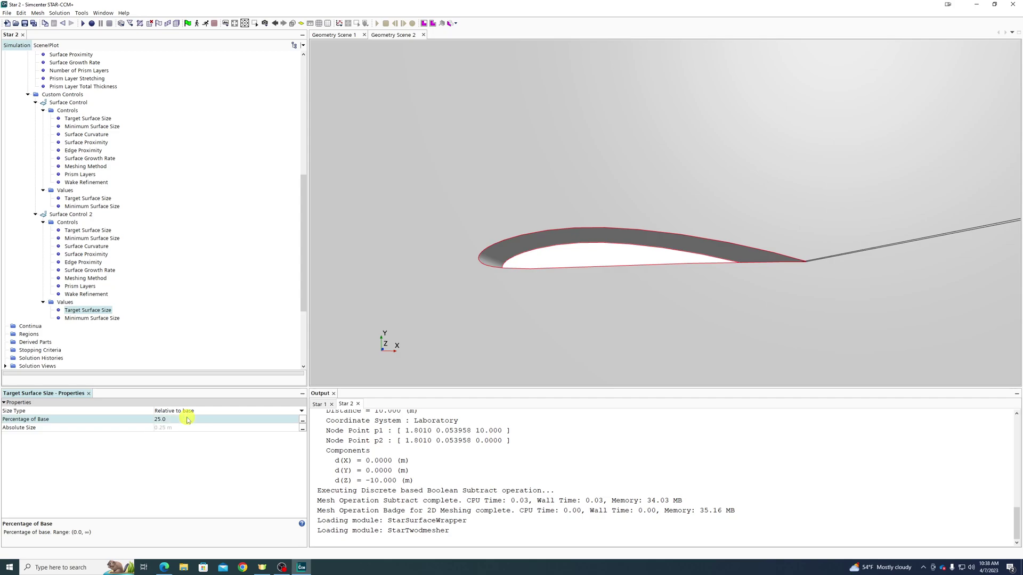
scroll(62, 213, up, 2)
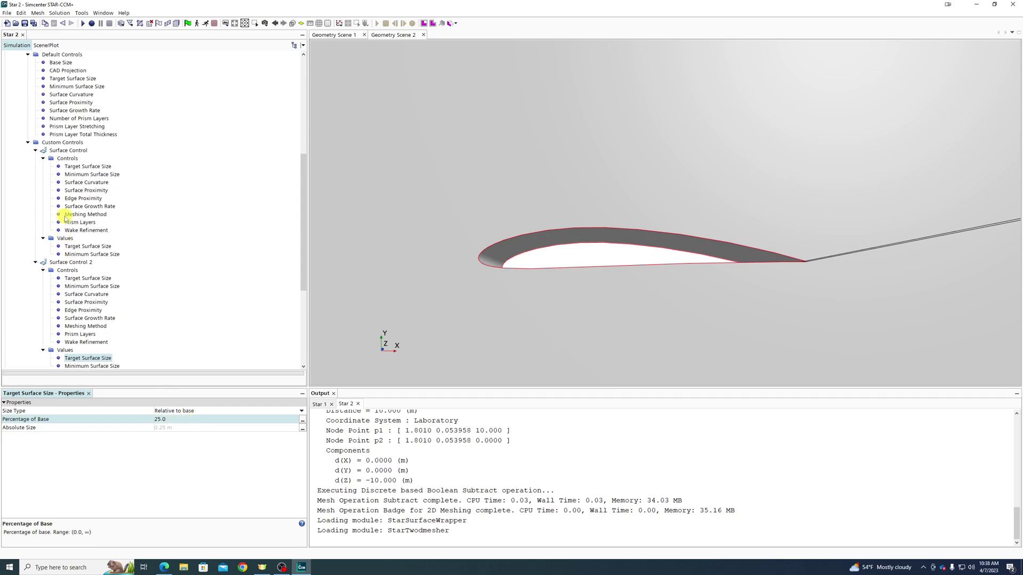
Add a third surface control applied to the Plane part.
right_click(64, 143)
mouse_move(80, 149)
click(152, 151)
scroll(54, 202, down, 7)
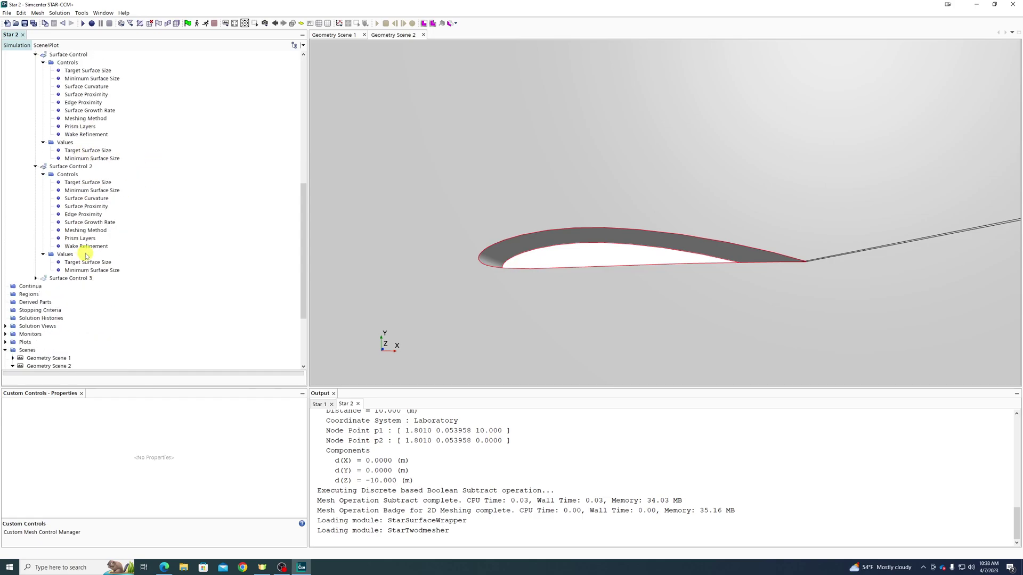
click(55, 207)
click(159, 412)
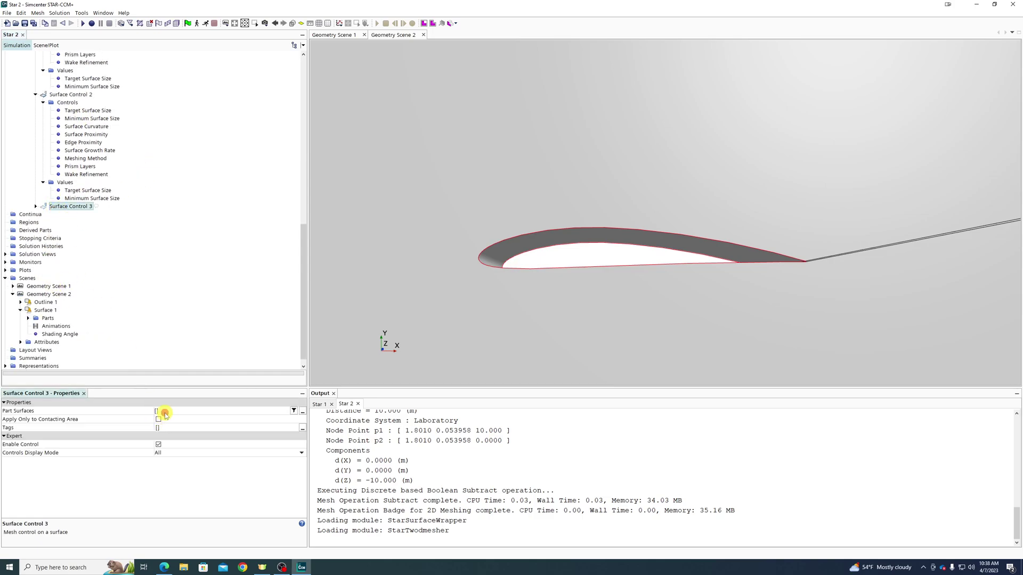
click(180, 460)
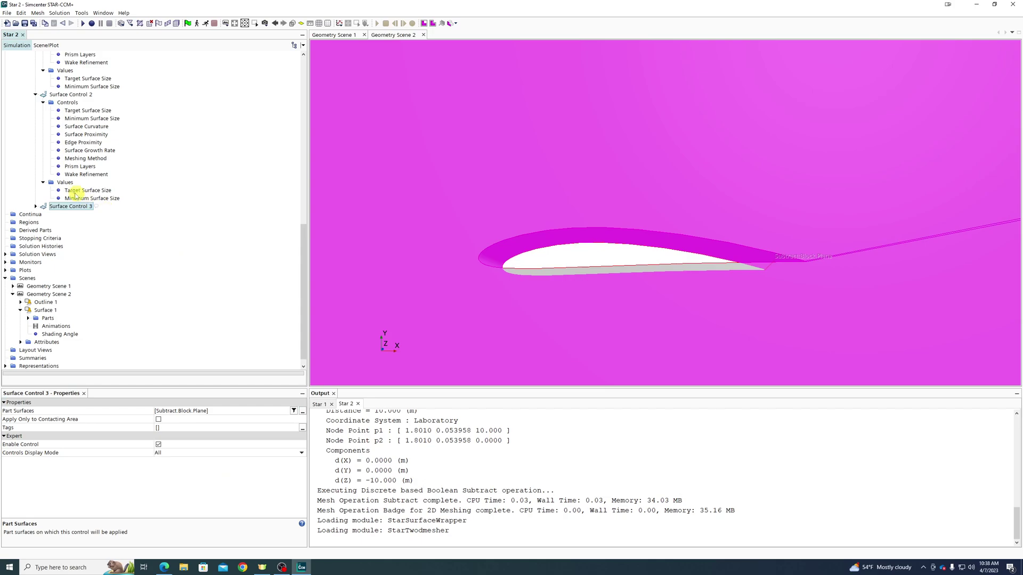
click(43, 207)
Set Surface Control 3's target surface size to Custom at 1600% of base.
click(36, 207)
click(44, 215)
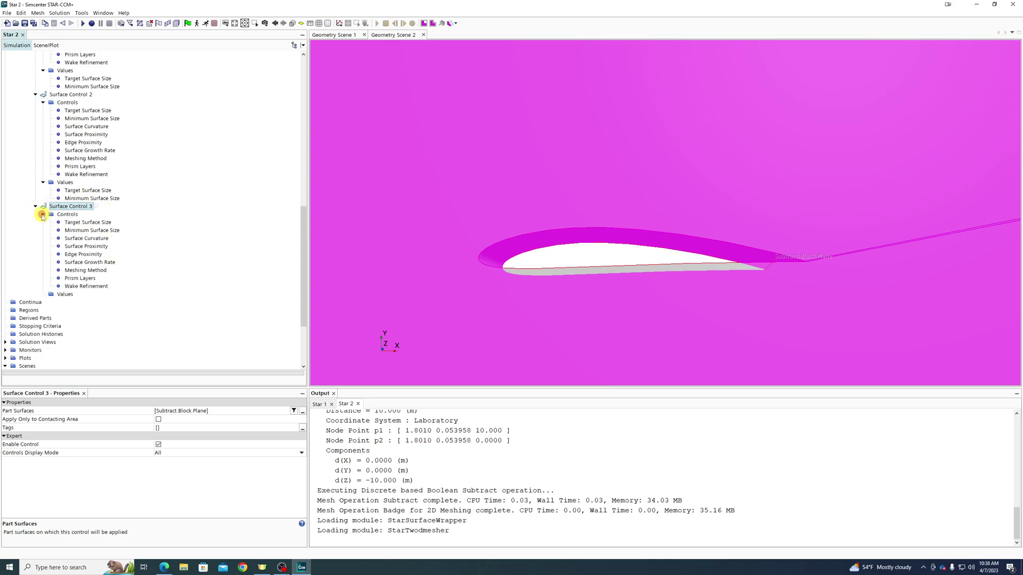
click(74, 224)
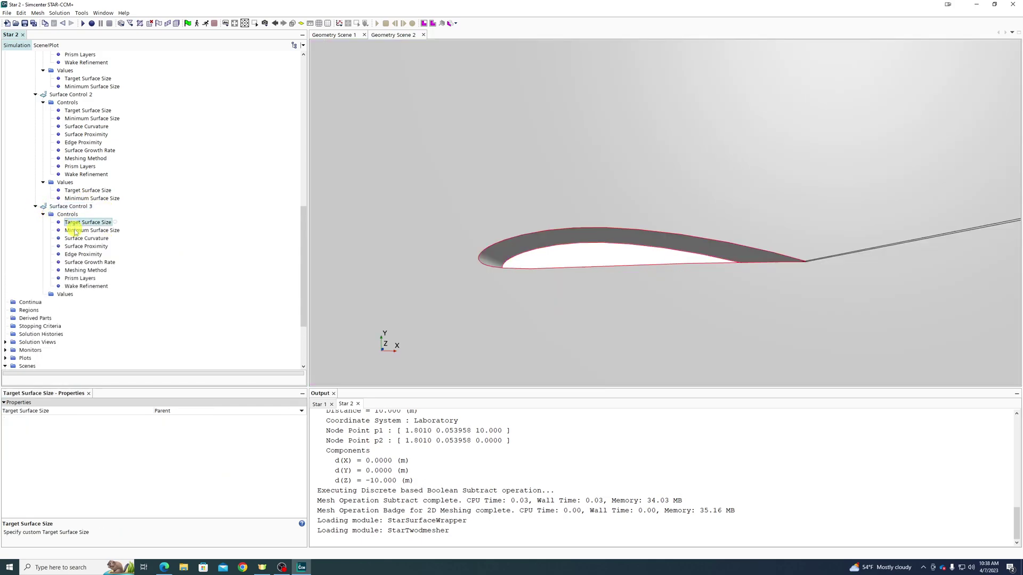
click(165, 411)
click(164, 423)
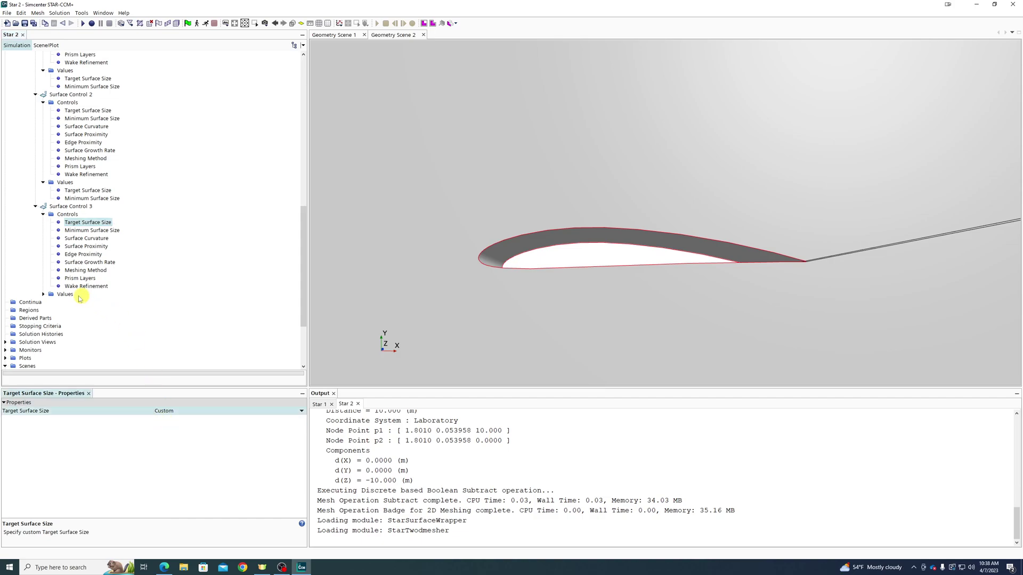
click(44, 294)
click(73, 303)
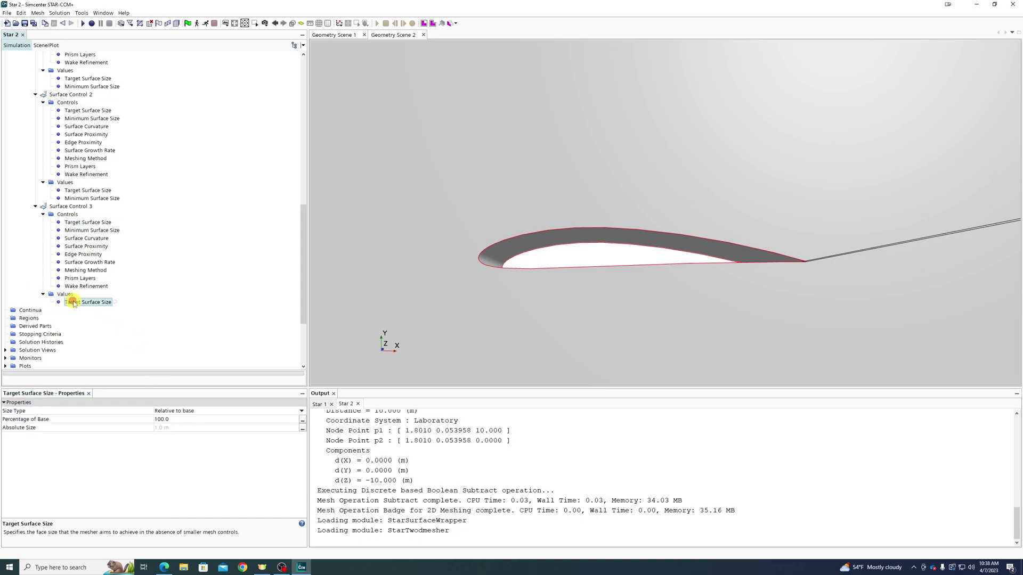
click(192, 420)
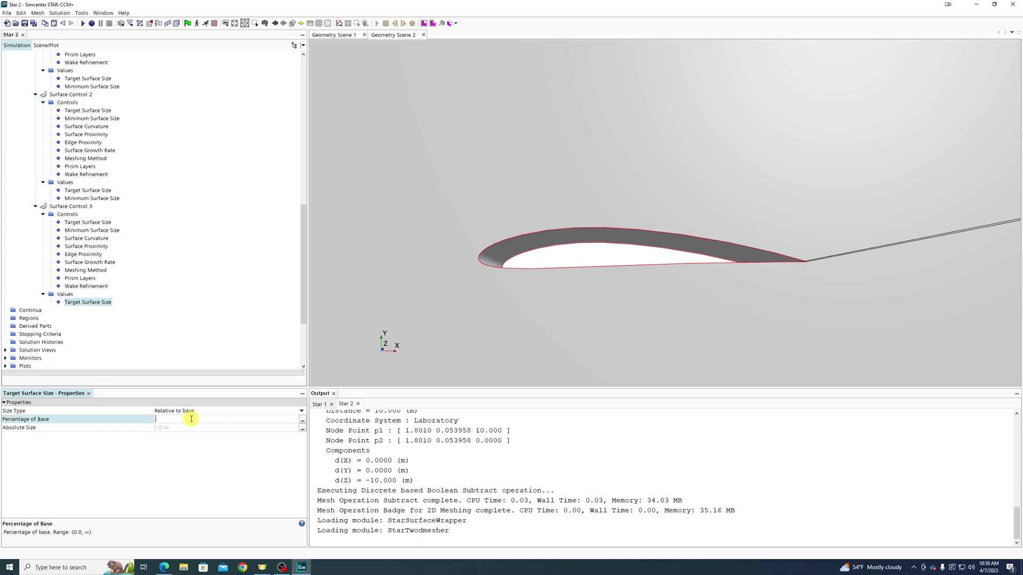
key(Return)
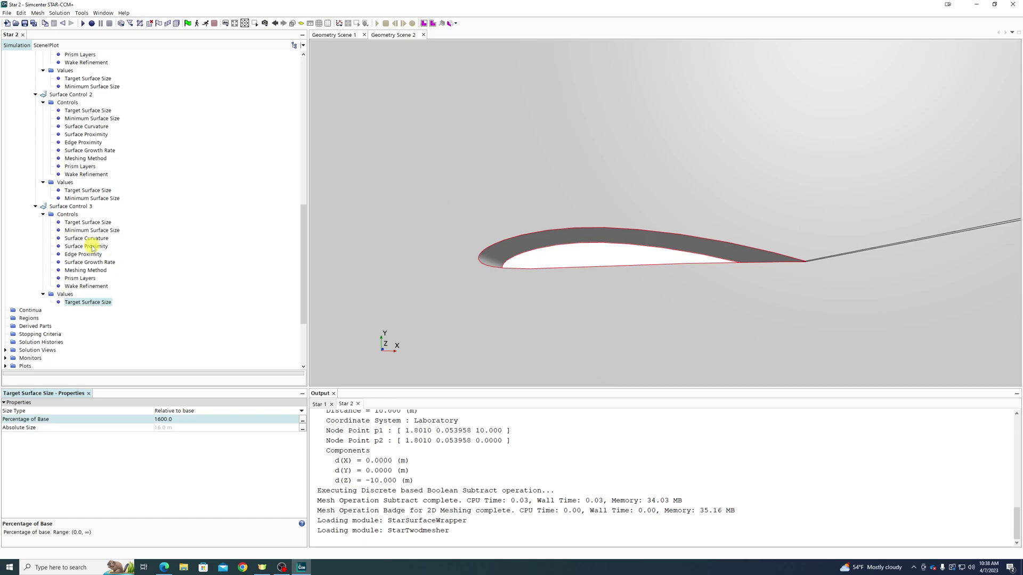
scroll(55, 217, up, 7)
Create Surface Control 4 and select Main_Surface and TE as its part surfaces.
right_click(58, 142)
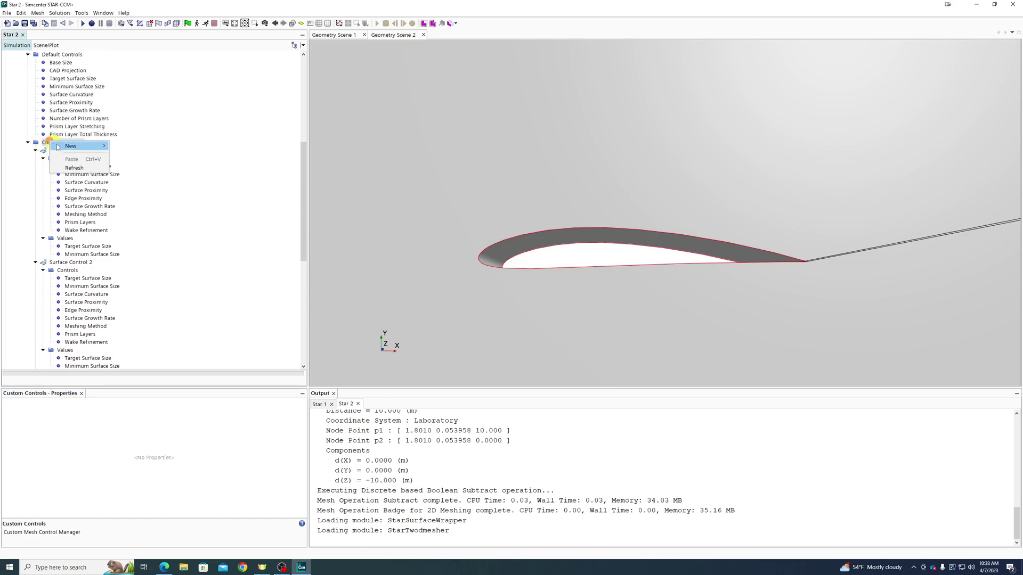
key(Escape)
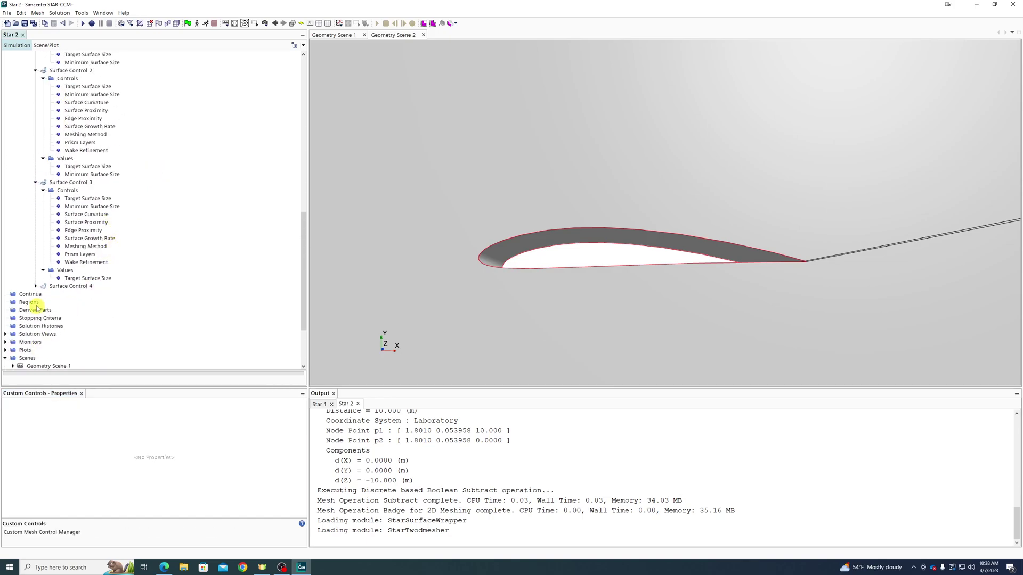
click(69, 286)
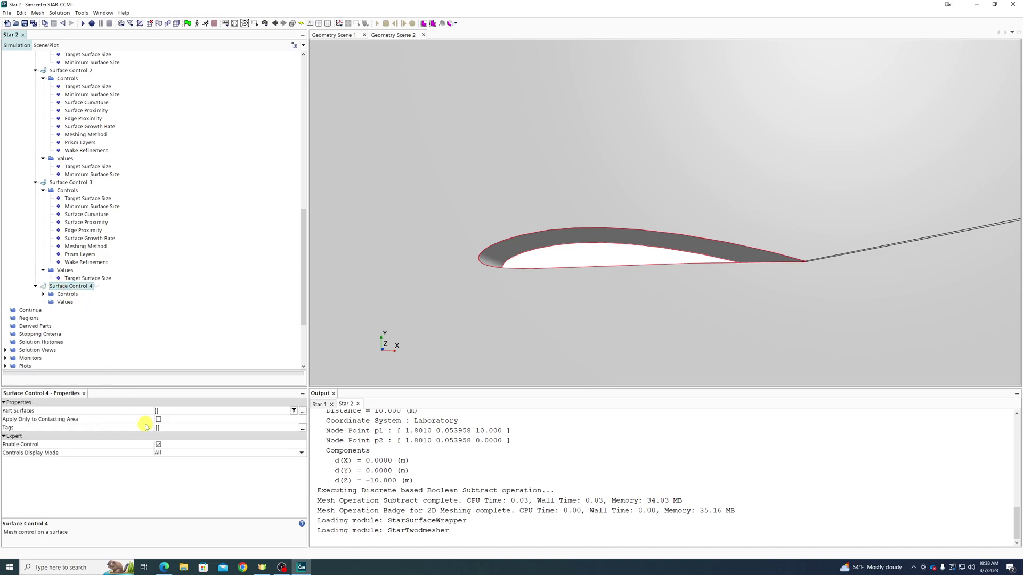
click(181, 412)
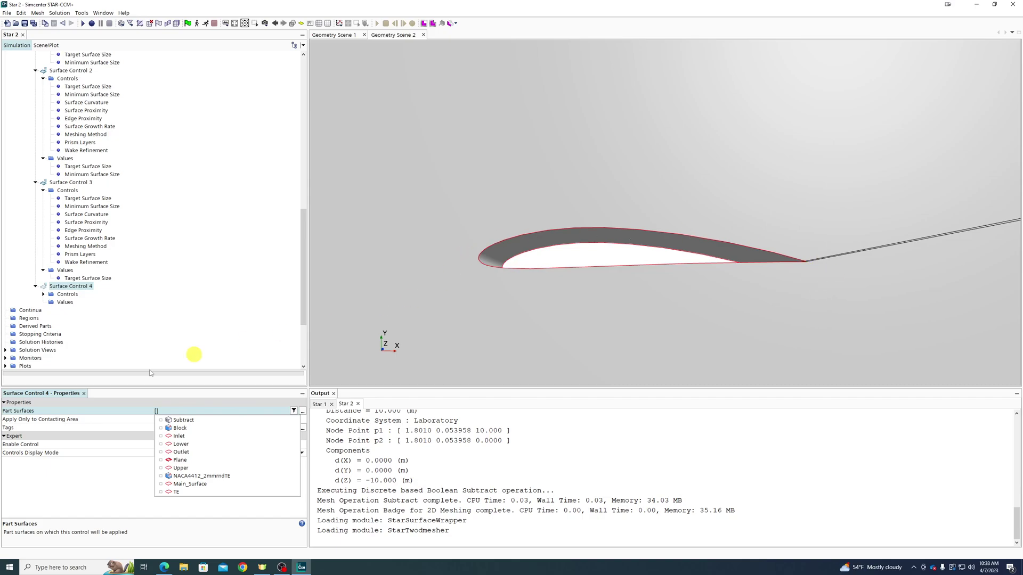
click(177, 493)
click(171, 484)
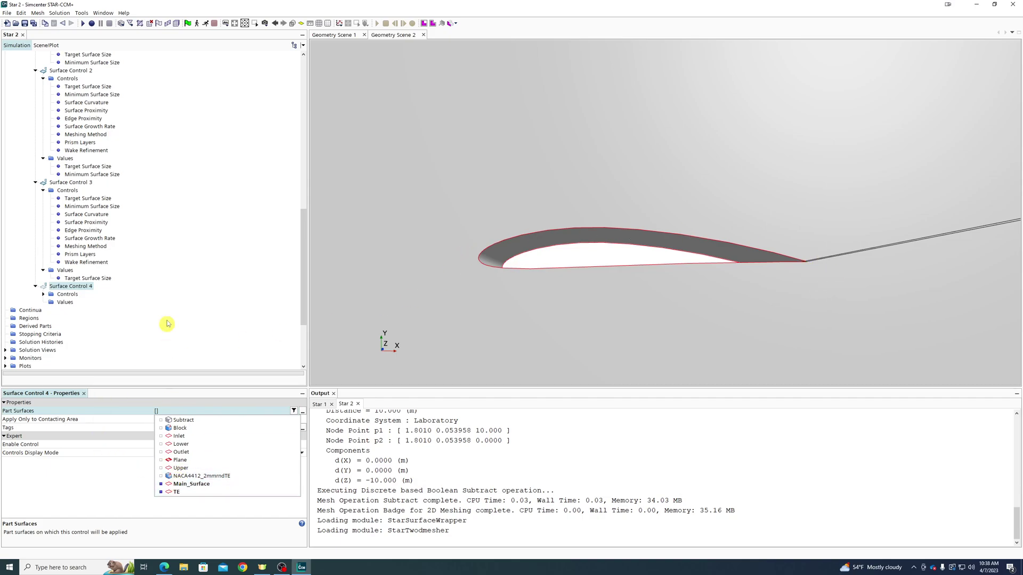
click(43, 294)
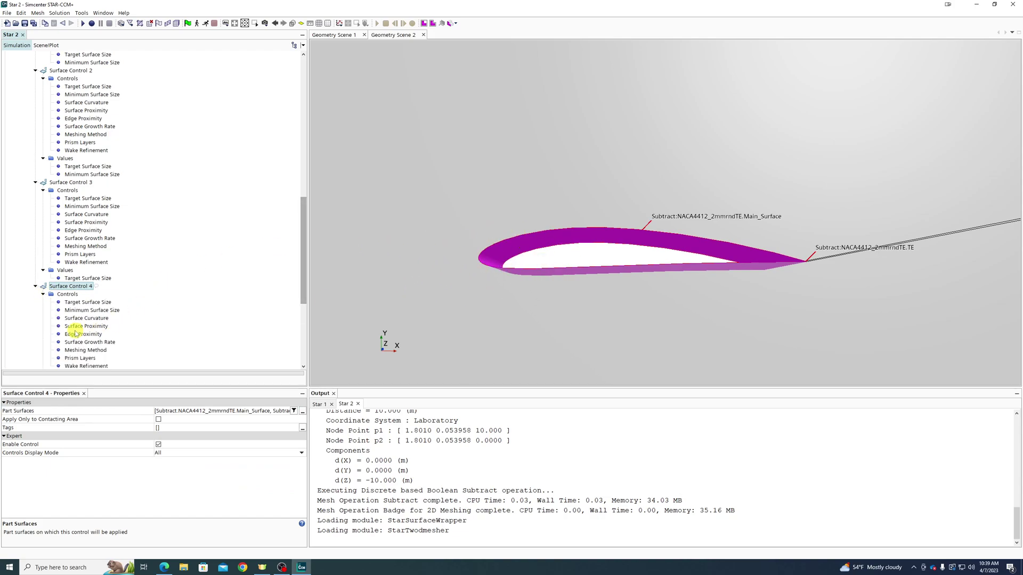
Turn on wake refinement for Surface Control 4, extending 10.0 m along [1, 0, 0].
scroll(72, 324, down, 3)
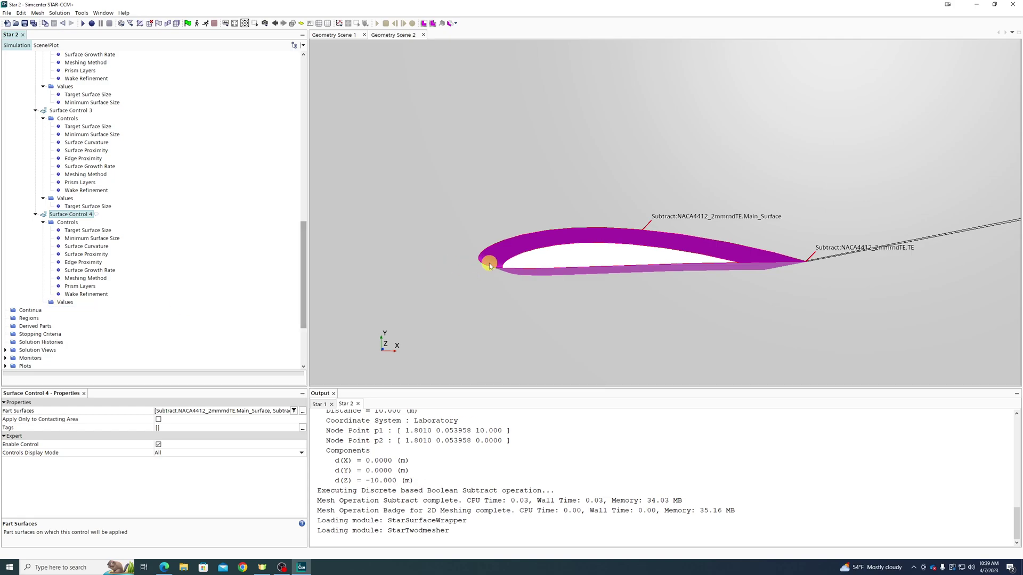
click(61, 303)
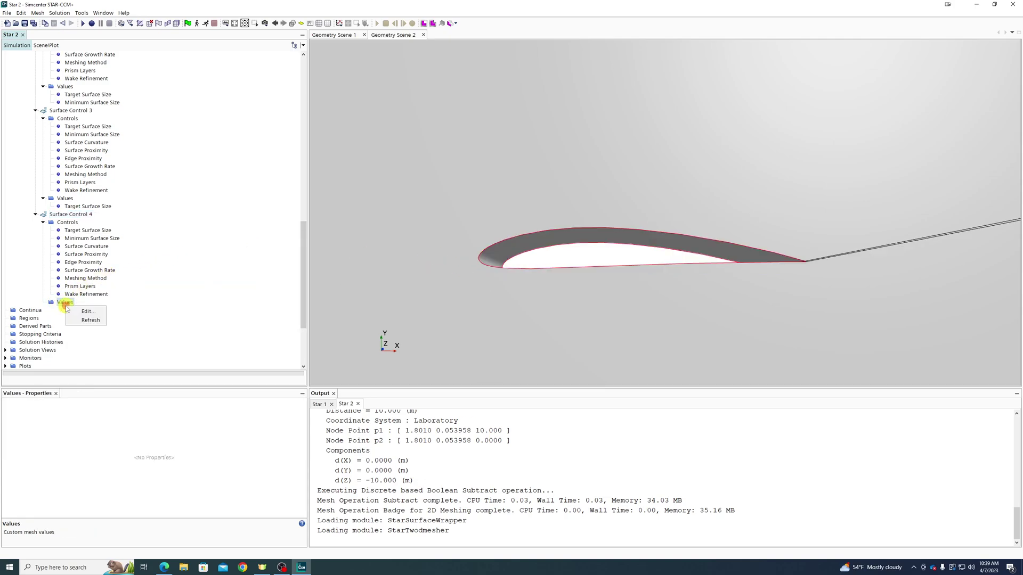
click(74, 232)
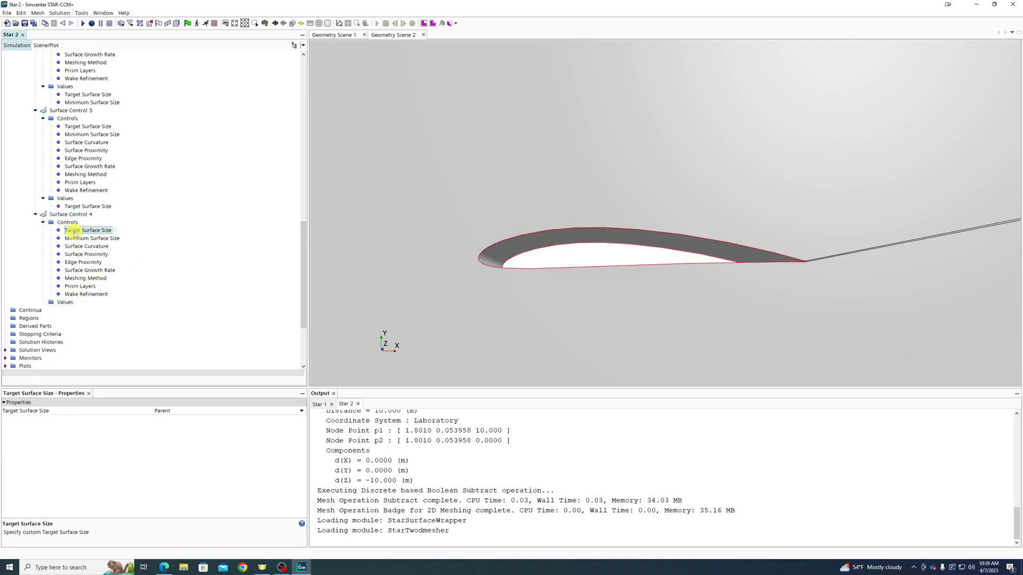
click(80, 294)
click(152, 410)
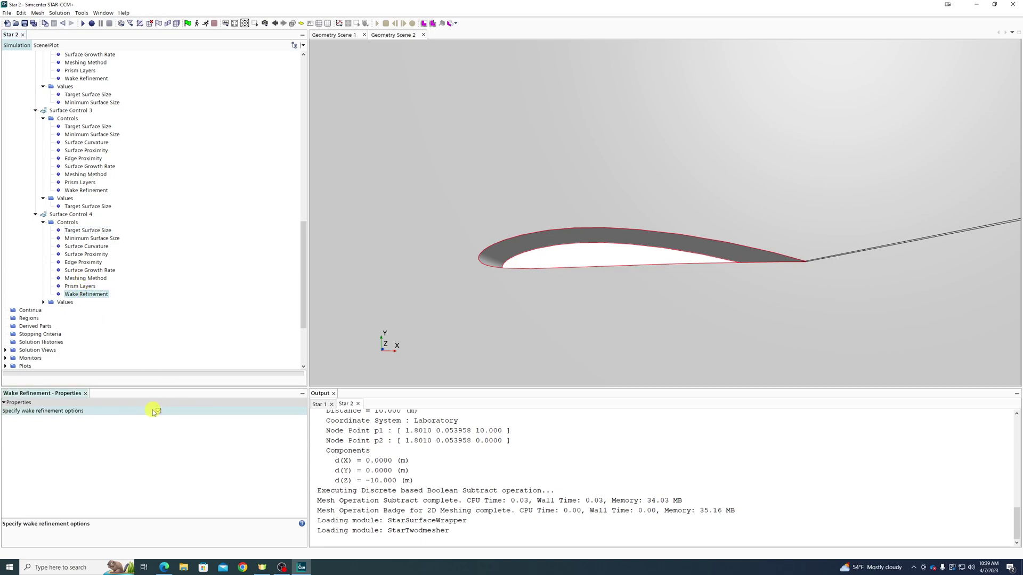
click(43, 303)
click(50, 310)
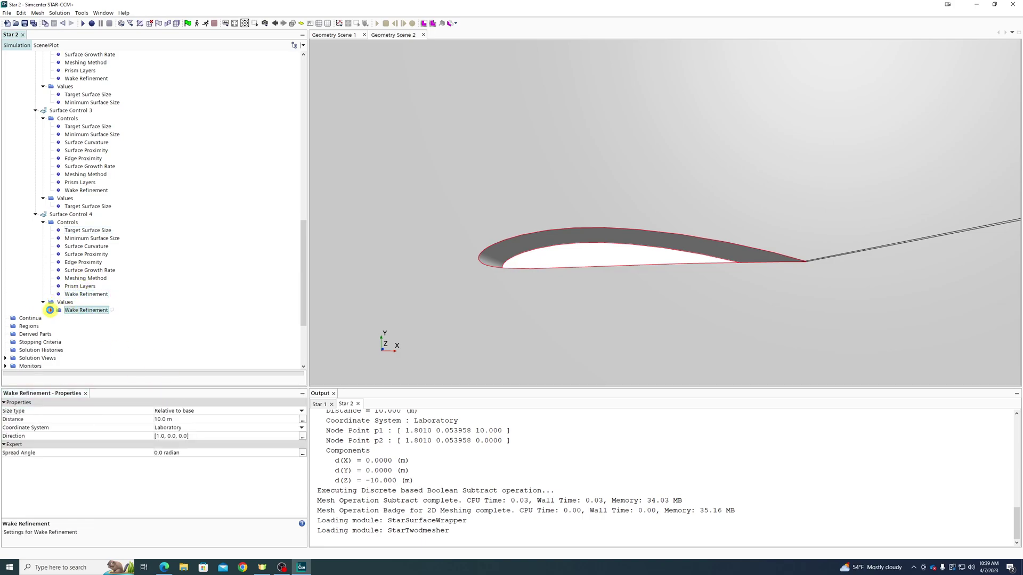
click(182, 419)
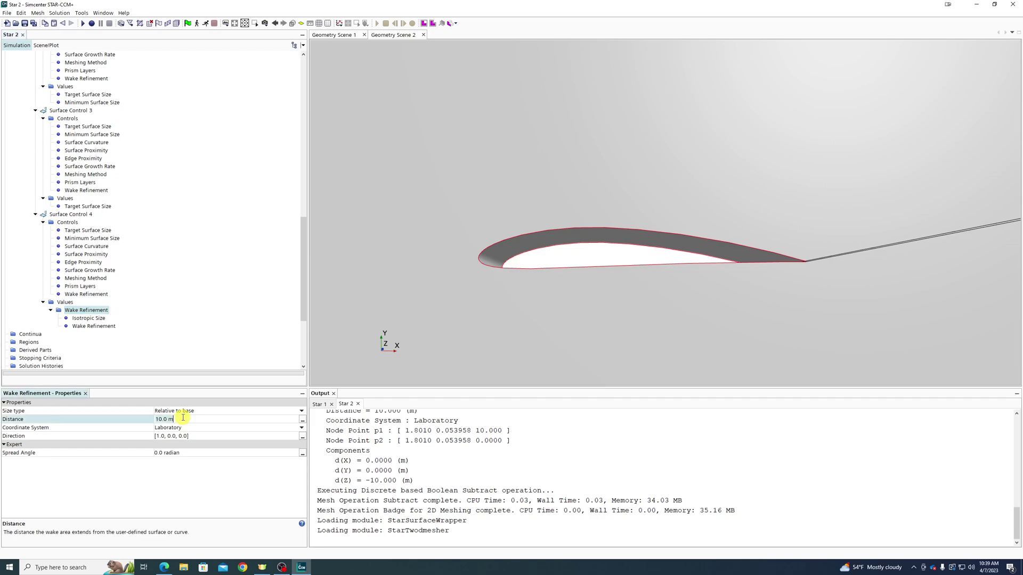
Set the wake spread angle to 2 deg.
click(200, 453)
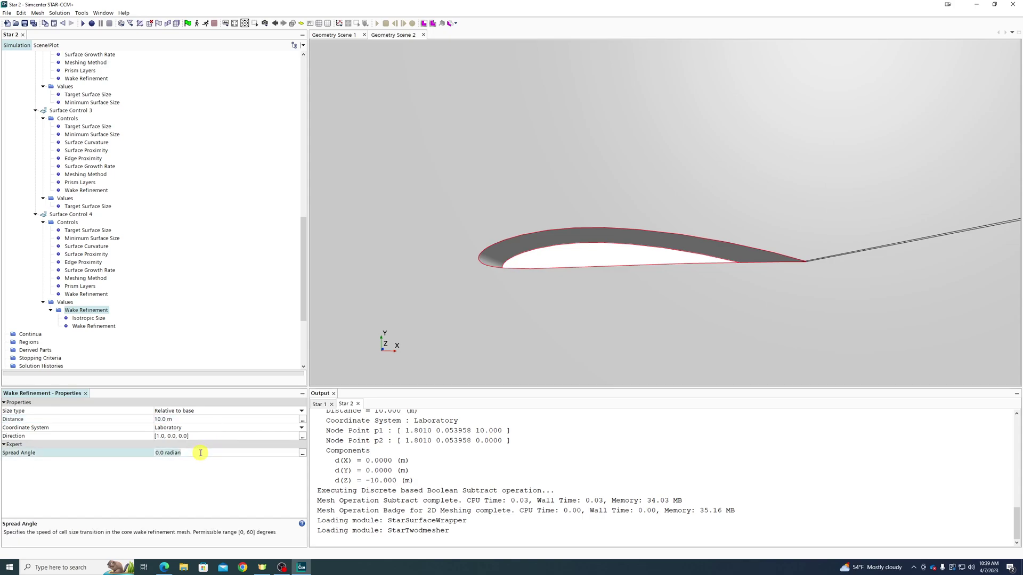
key(ctrl+a)
text(2)
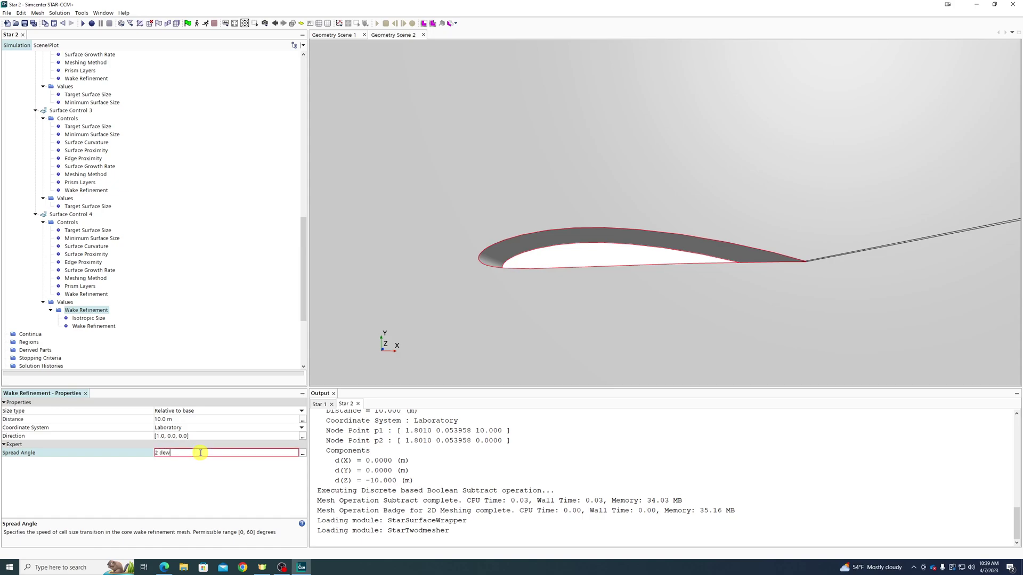
text( dewh)
key(BackSpace)
key(BackSpace)
text(g)
key(Return)
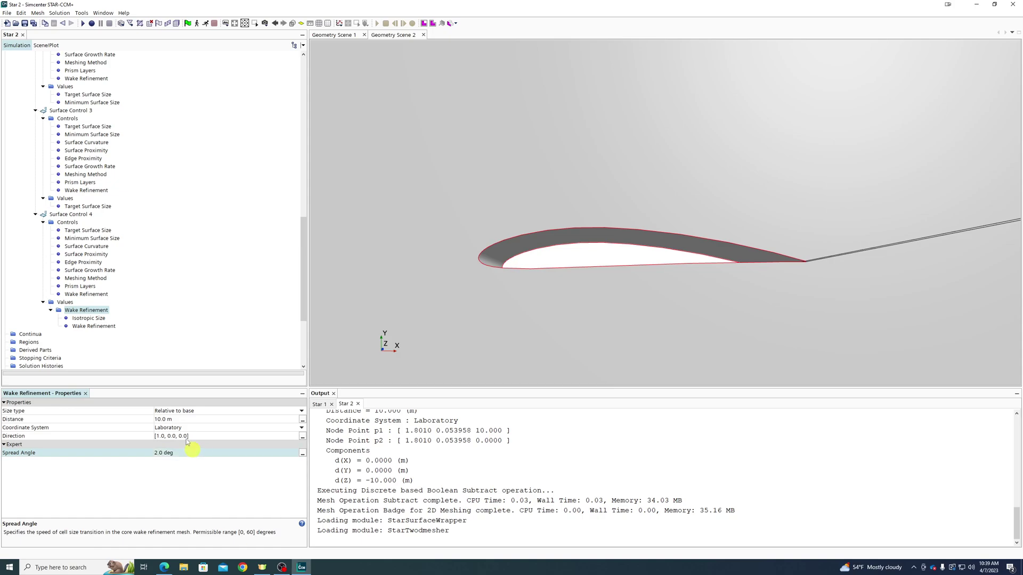
Set the wake's isotropic size to 200% of base, keeping growth rate 1.3.
click(89, 318)
click(178, 410)
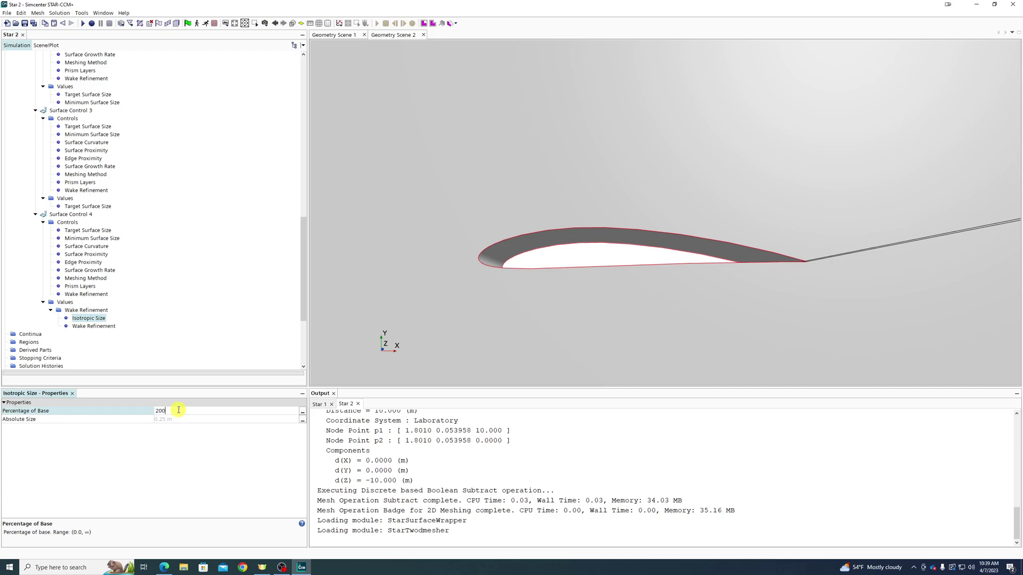
text(200)
key(Return)
click(99, 327)
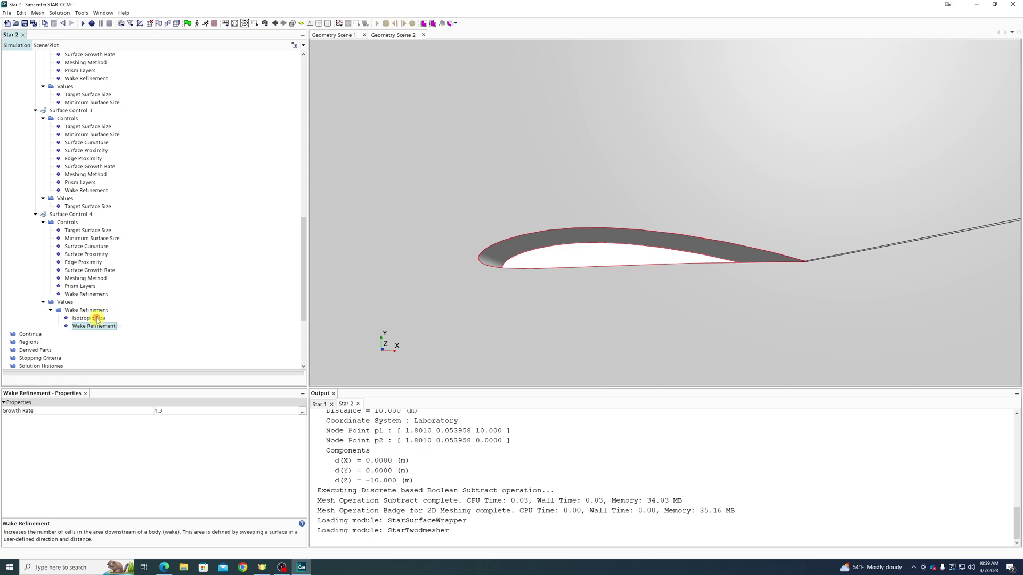
click(91, 318)
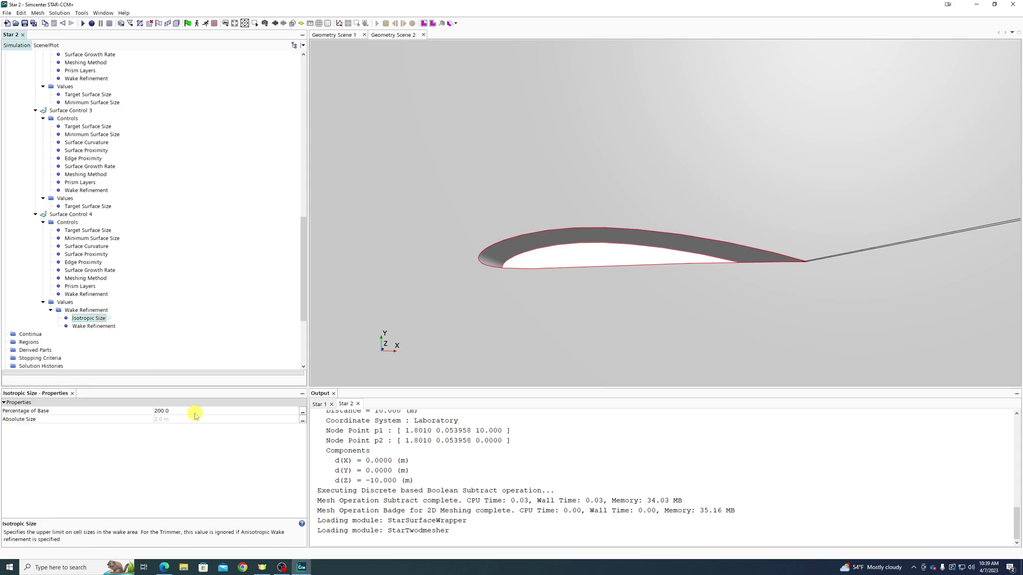
click(106, 327)
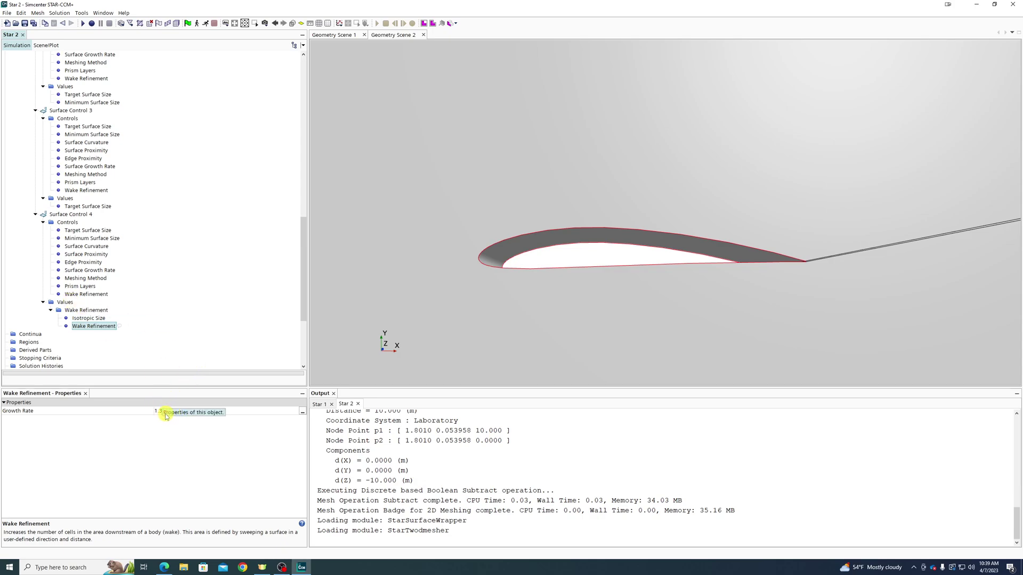
scroll(109, 274, up, 4)
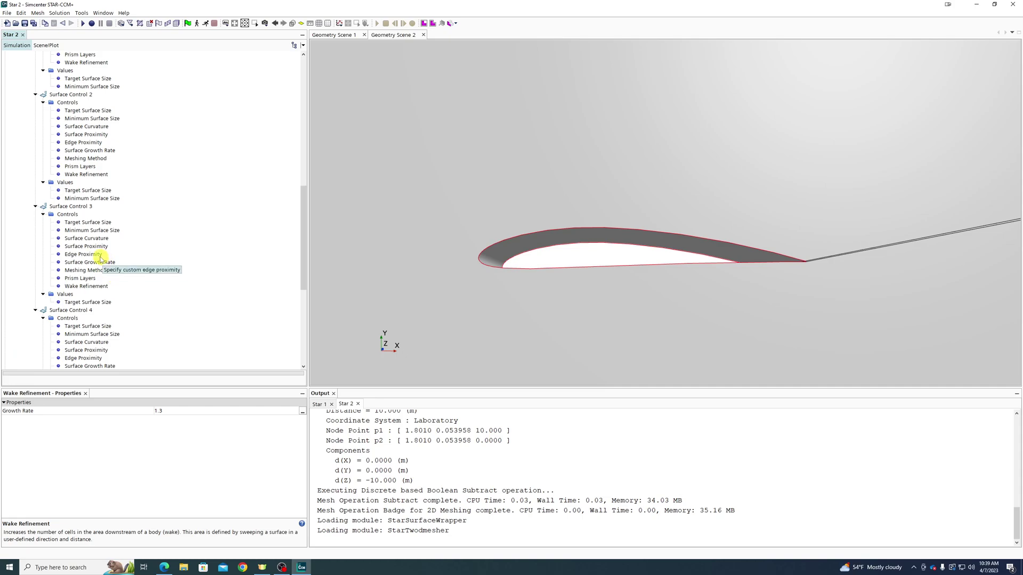
Set the default surface growth rate to a user-specified value of 1.05.
scroll(82, 176, up, 10)
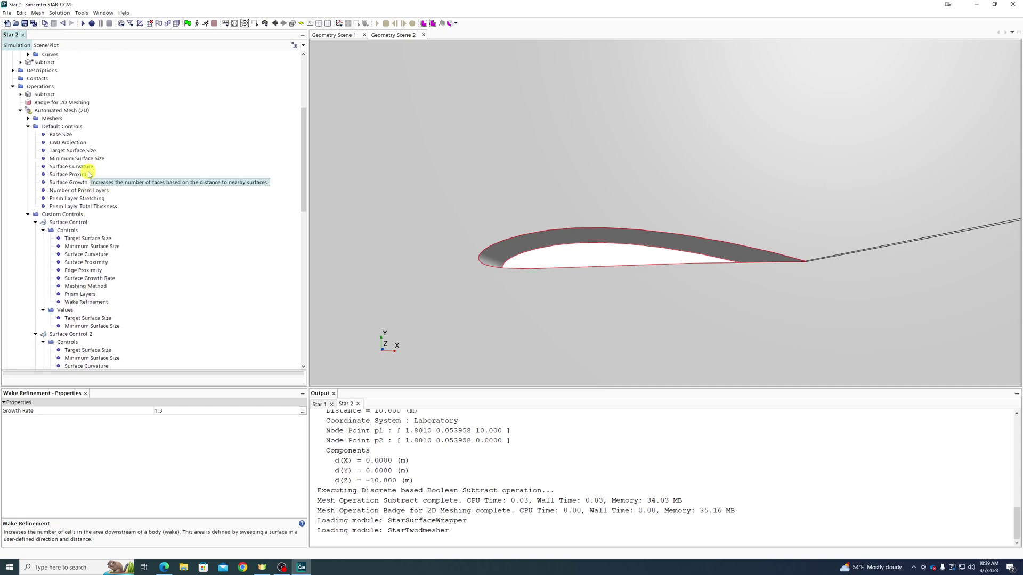
click(80, 183)
click(174, 412)
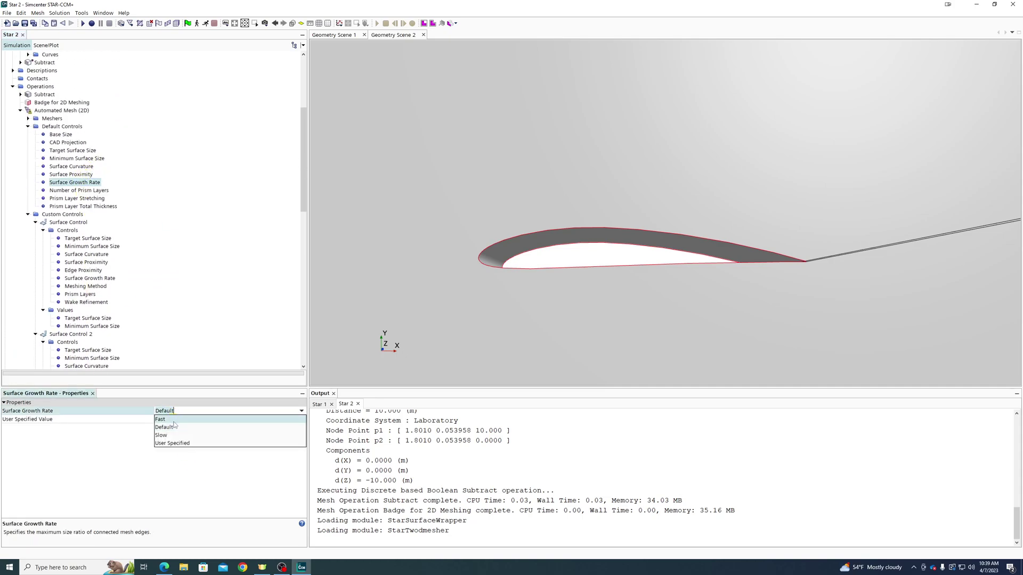
click(172, 443)
click(168, 420)
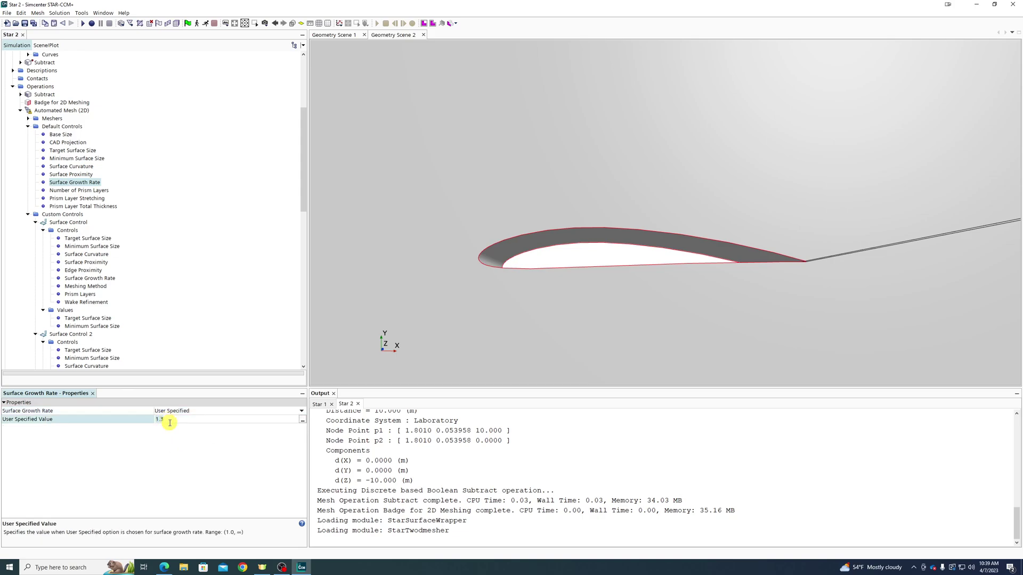
text(1.05)
key(Return)
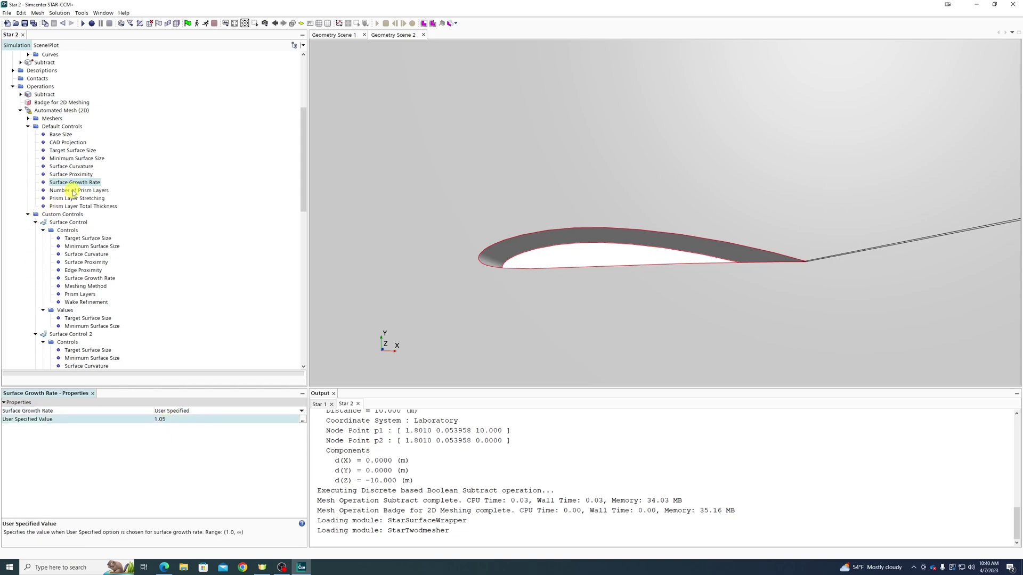
Set the default base size to 5.0 cm.
click(79, 175)
click(79, 166)
click(79, 158)
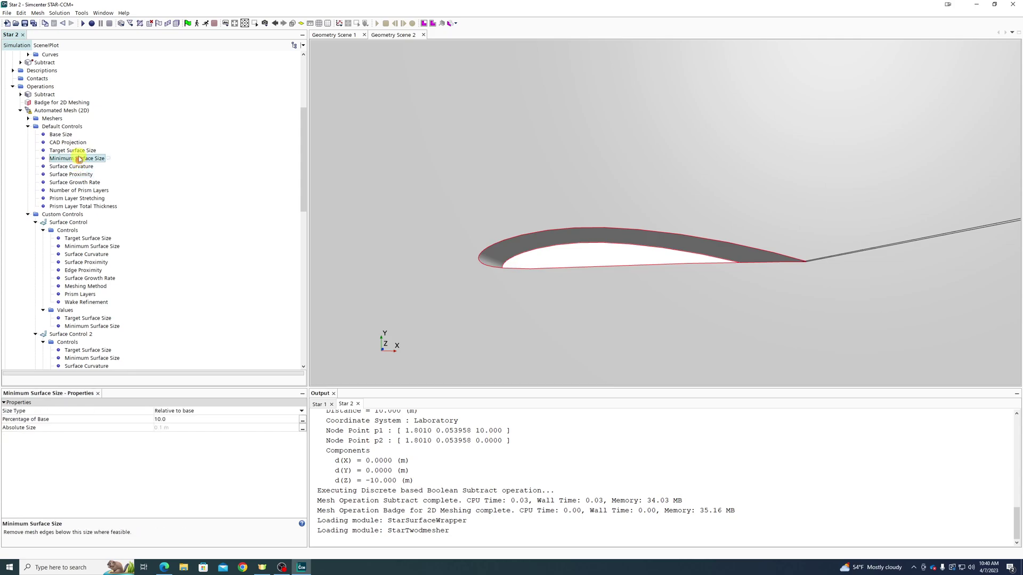
click(77, 150)
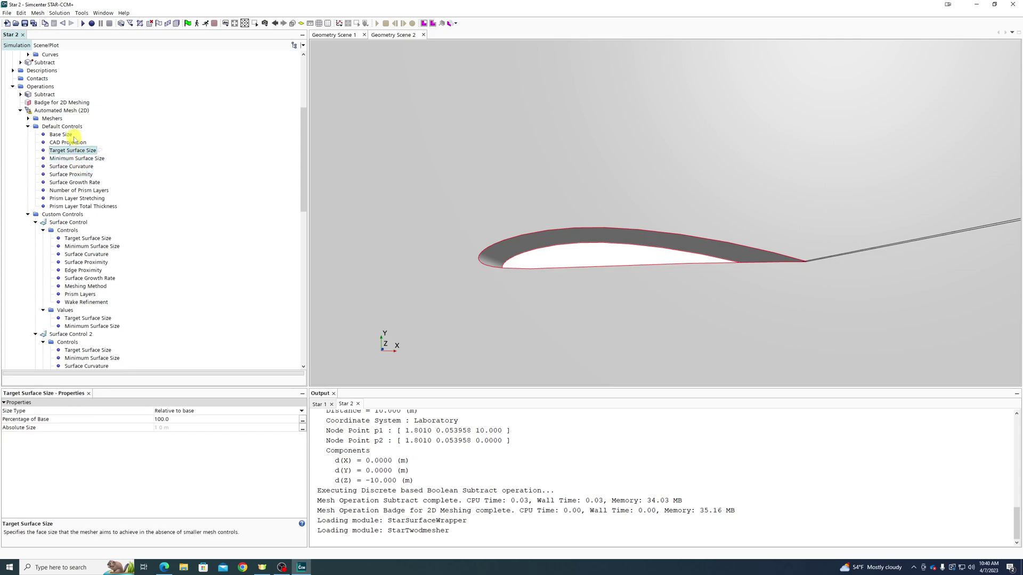
click(69, 135)
click(183, 412)
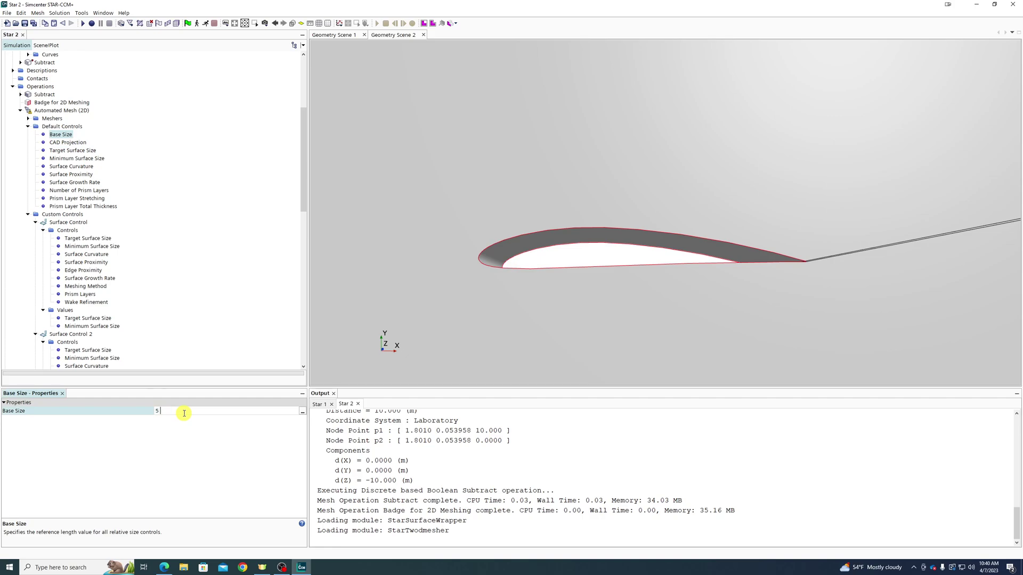
text(5.0 cm)
key(Return)
scroll(103, 126, up, 4)
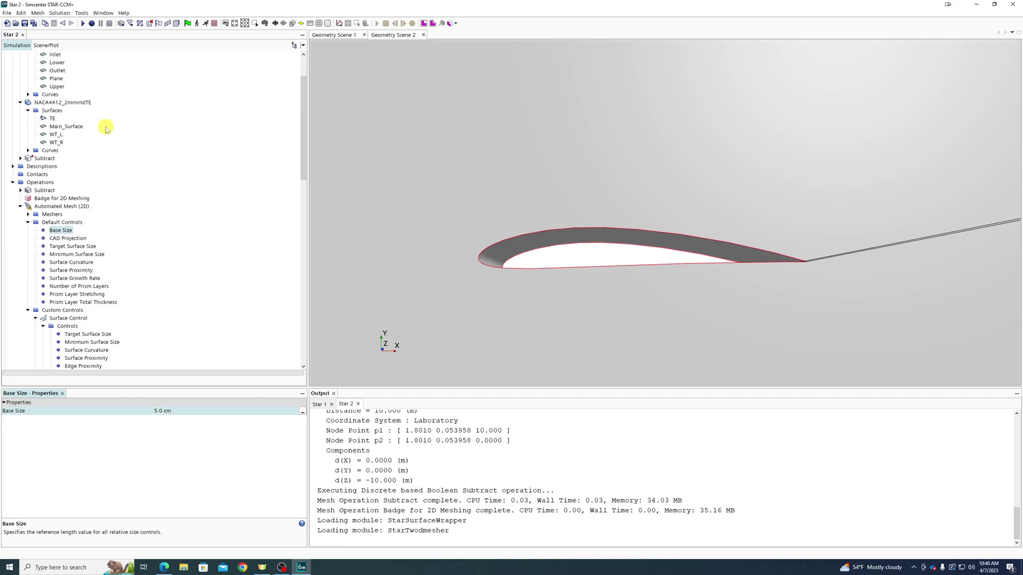
Try running the Automated Mesh (2D) and dismiss the region assignment warning.
right_click(32, 210)
click(80, 226)
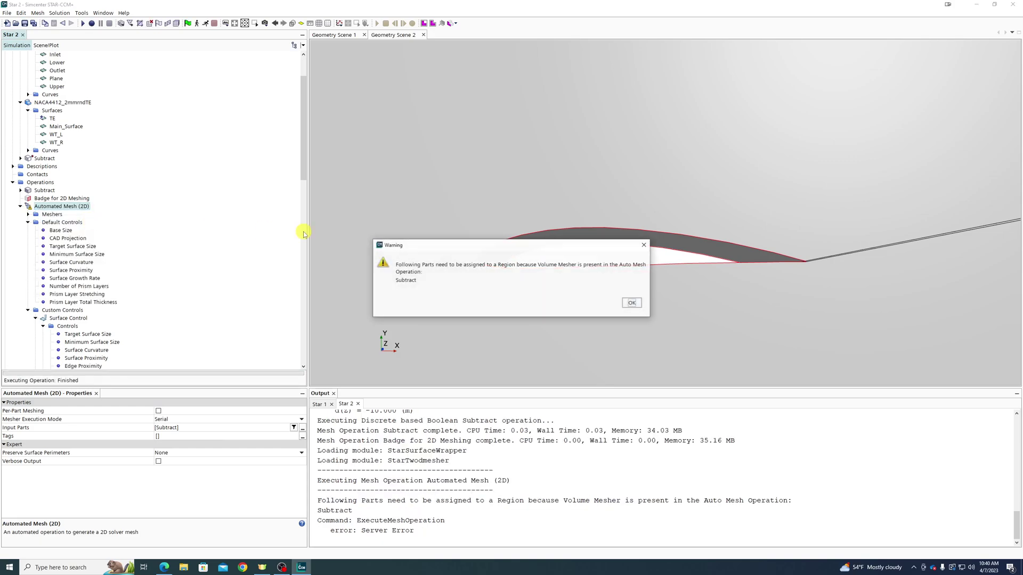
click(631, 302)
scroll(58, 160, up, 3)
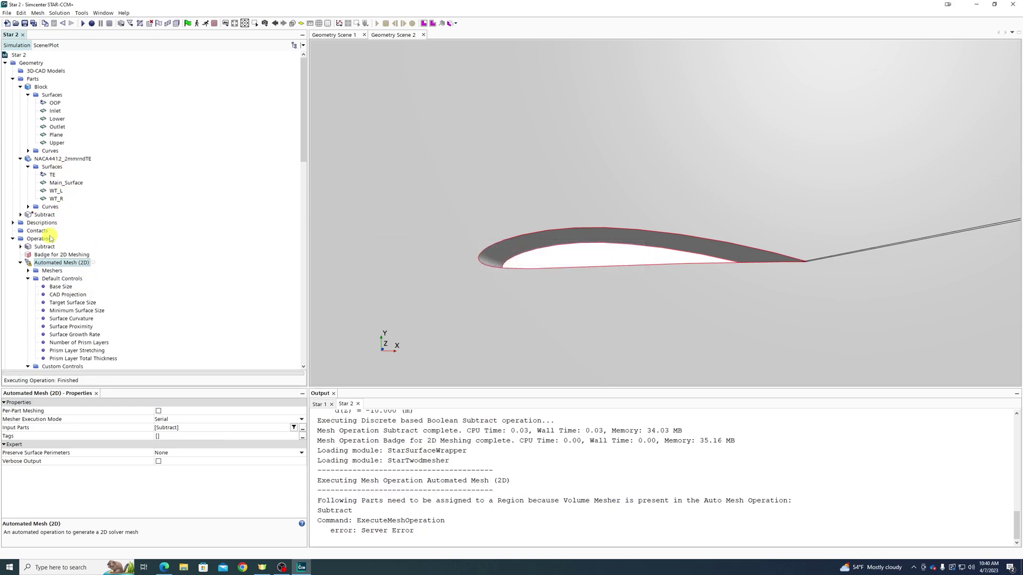
Assign Subtract to one region per part, one boundary per surface, then rerun the mesh.
right_click(38, 214)
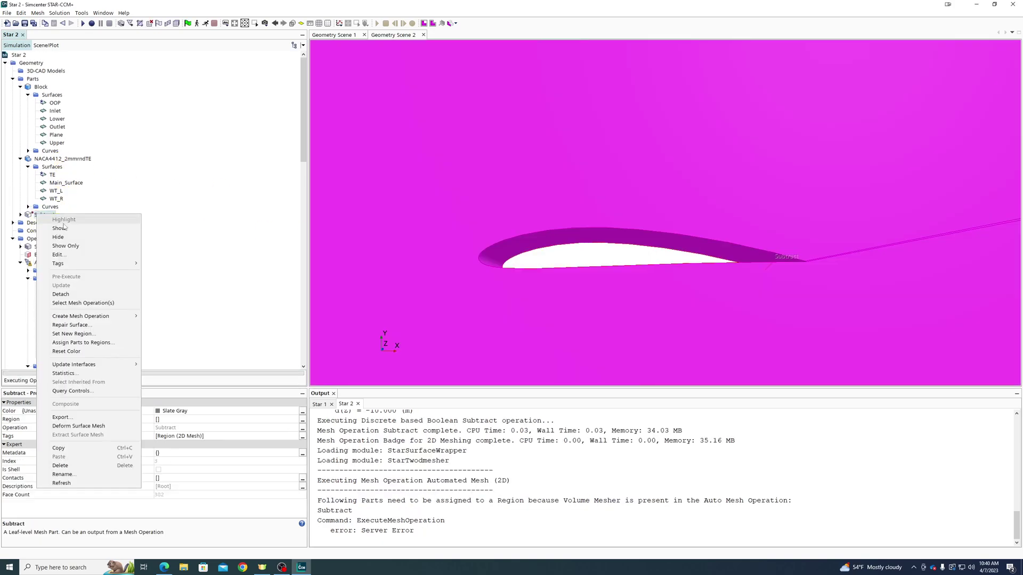
click(81, 343)
click(394, 364)
click(394, 381)
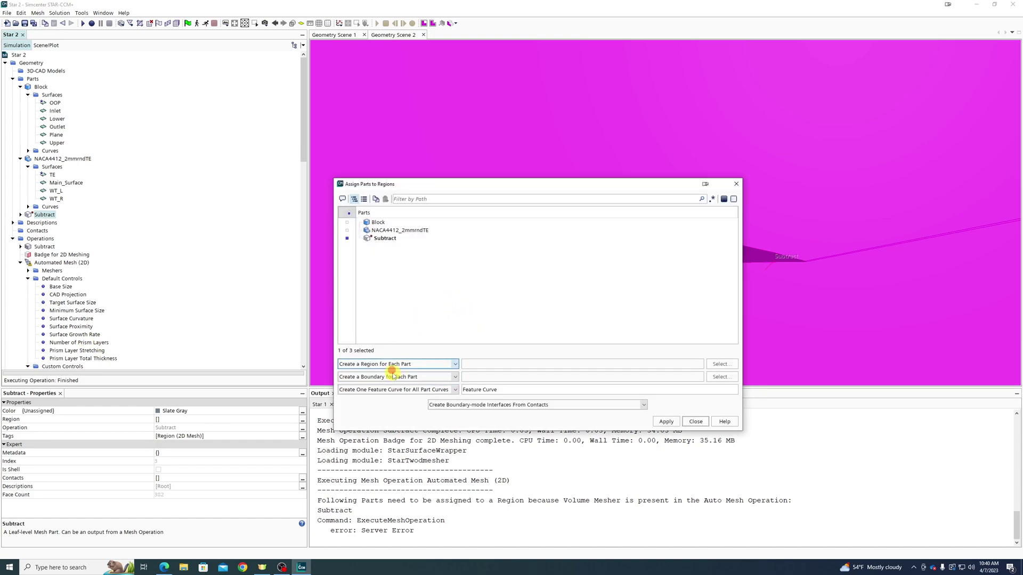
click(397, 377)
click(394, 386)
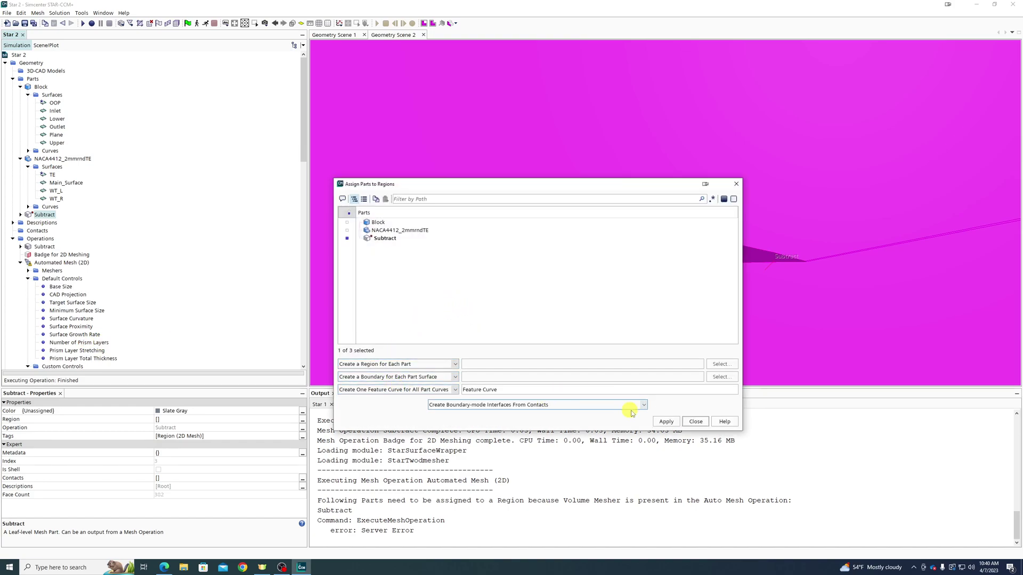
click(661, 421)
click(695, 421)
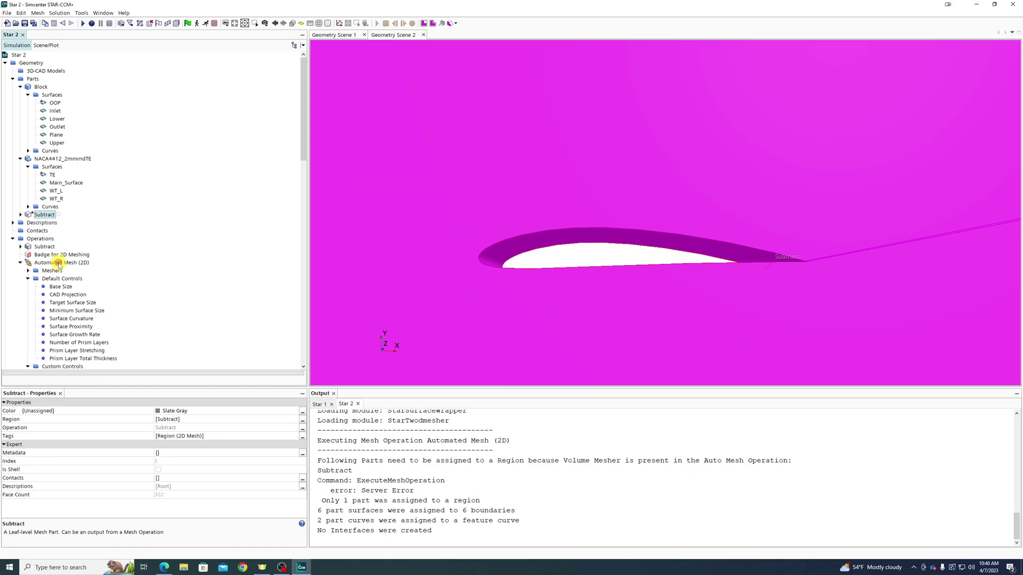
right_click(59, 263)
click(84, 281)
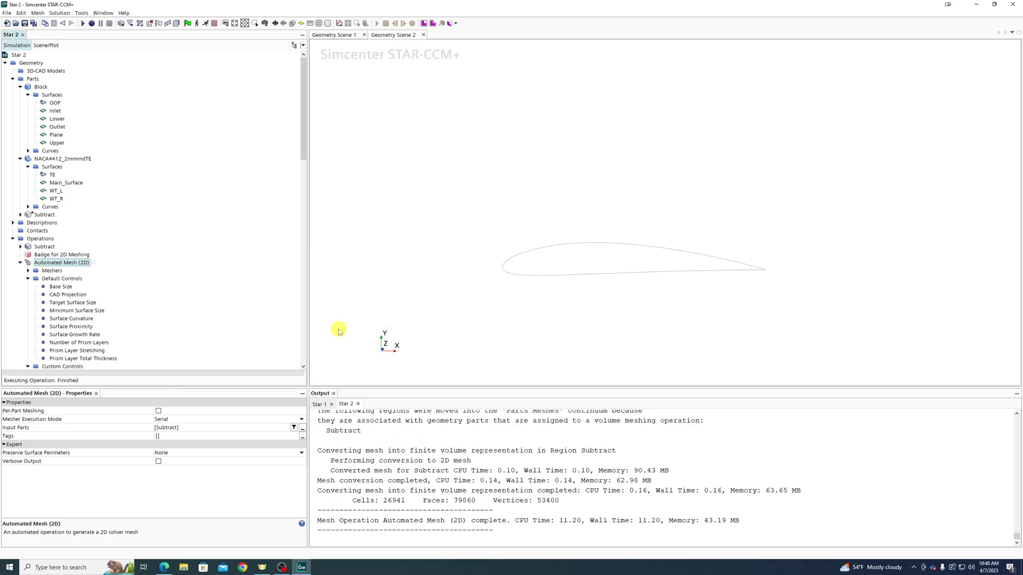
Wait for the 2D mesh to finish at 26941 cells, then scroll toward Scenes.
scroll(197, 257, down, 15)
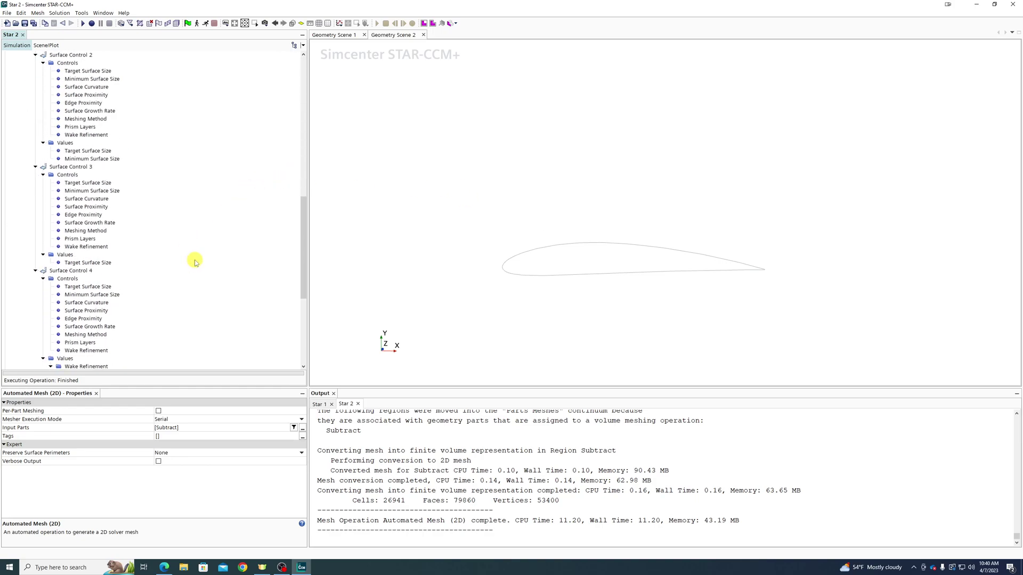
Create a new Mesh scene (Mesh Scene 1) from the Scenes context menu.
right_click(28, 271)
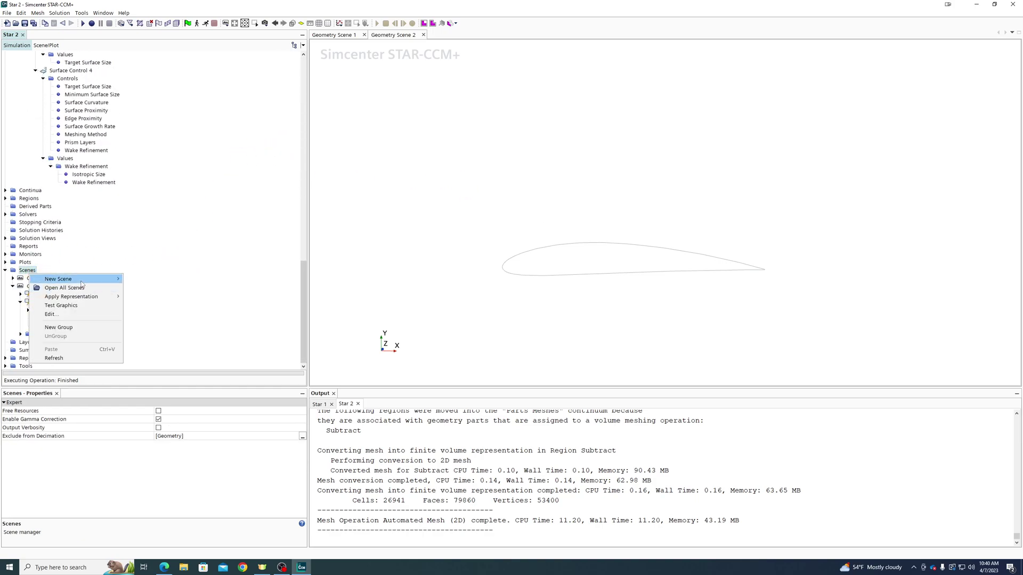
mouse_move(79, 279)
click(143, 288)
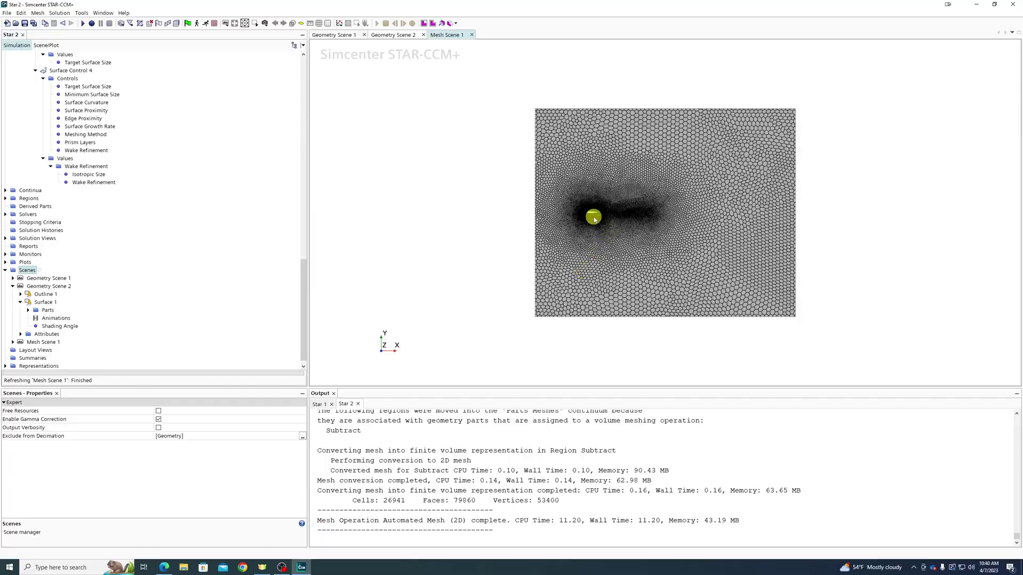
Zoom to inspect the airfoil prism layers and wake refinement, then select the NACA4412_2mmrndTE part.
scroll(588, 209, up, 4)
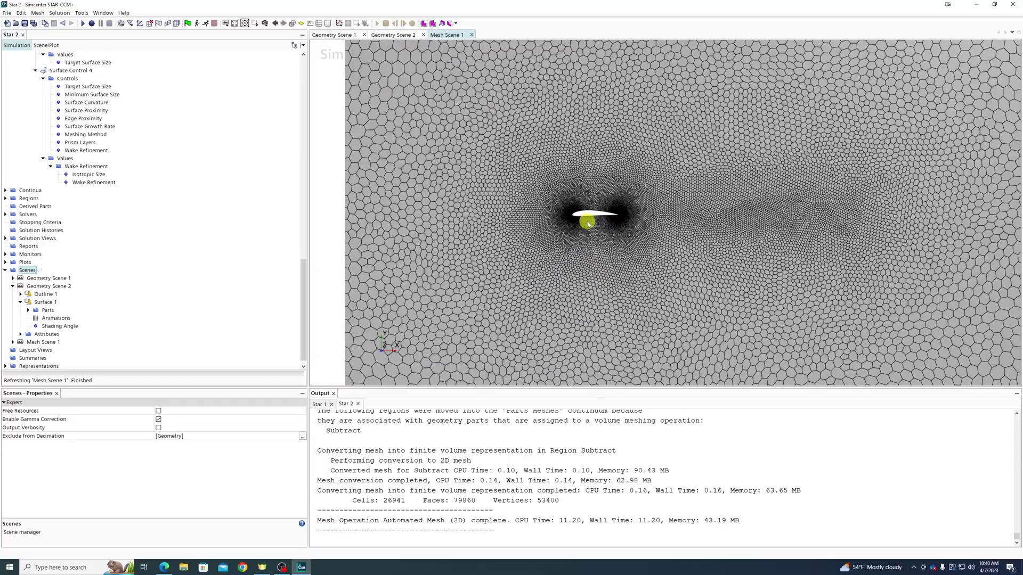
scroll(516, 183, up, 5)
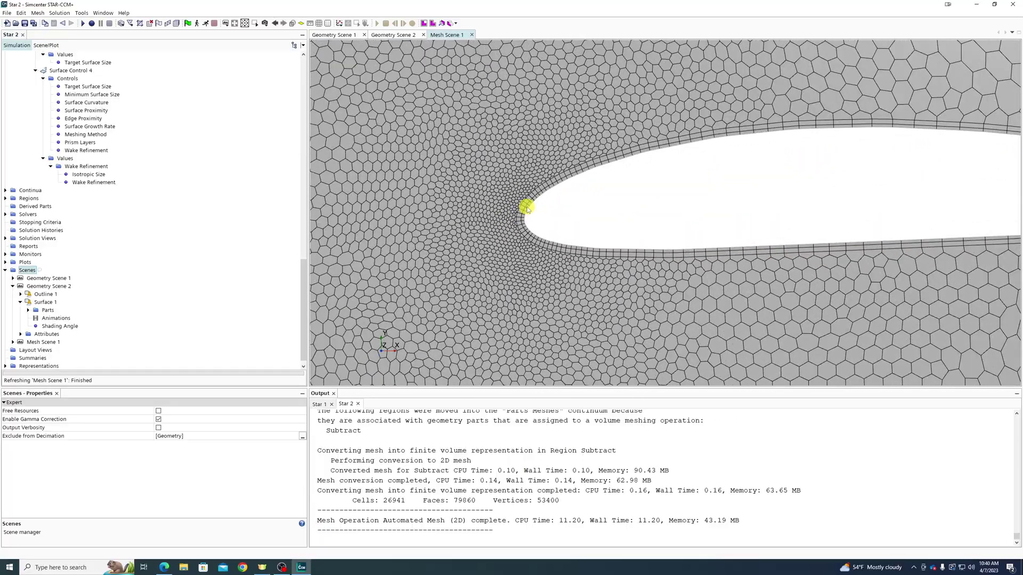
scroll(481, 248, down, 8)
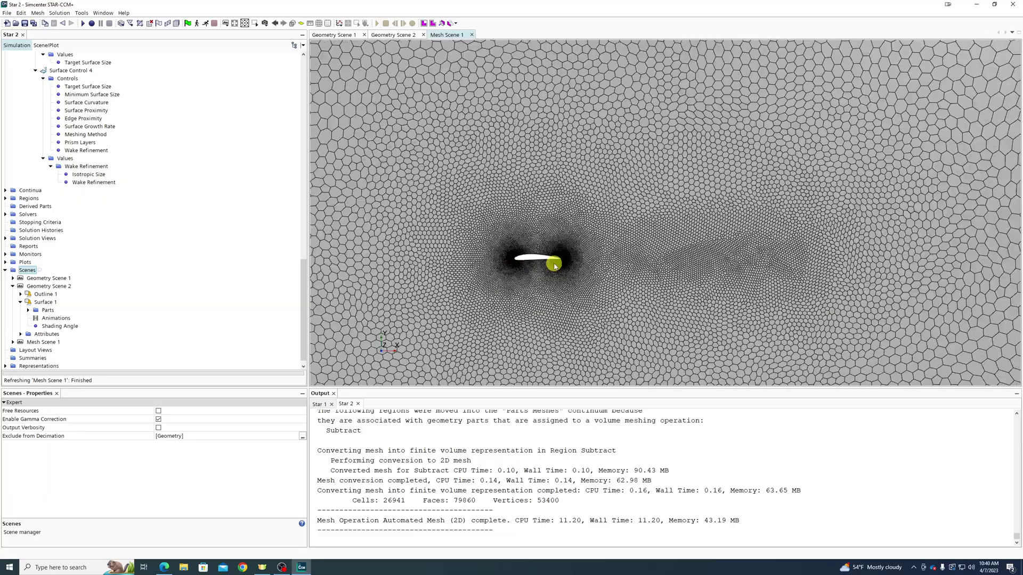
scroll(527, 256, down, 2)
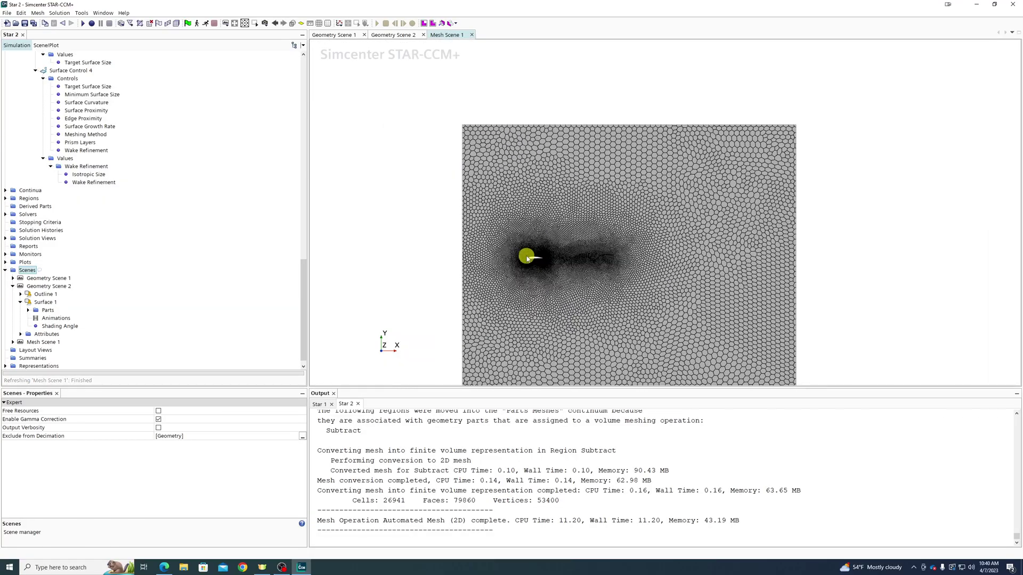
scroll(539, 257, up, 6)
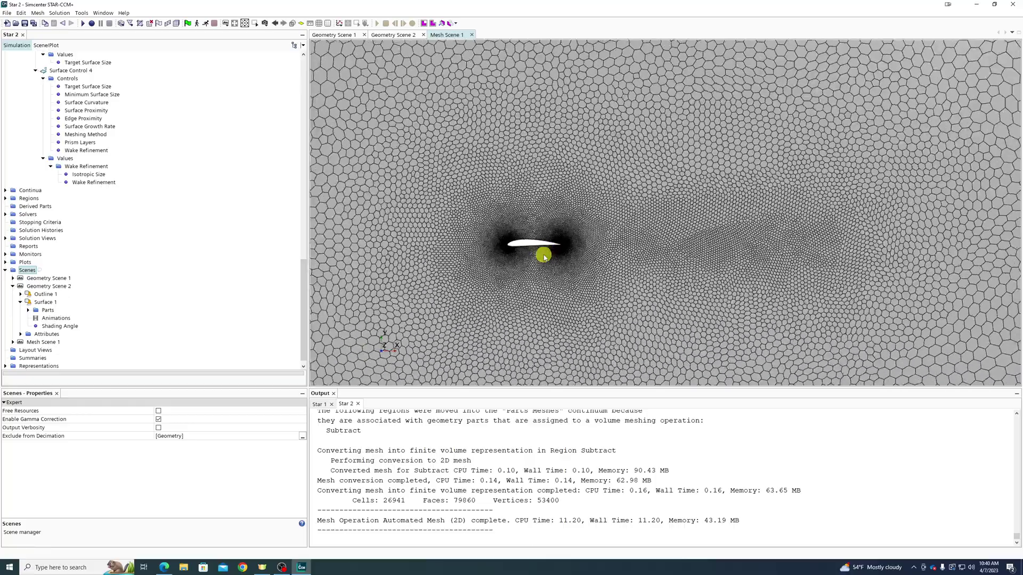
scroll(616, 206, up, 5)
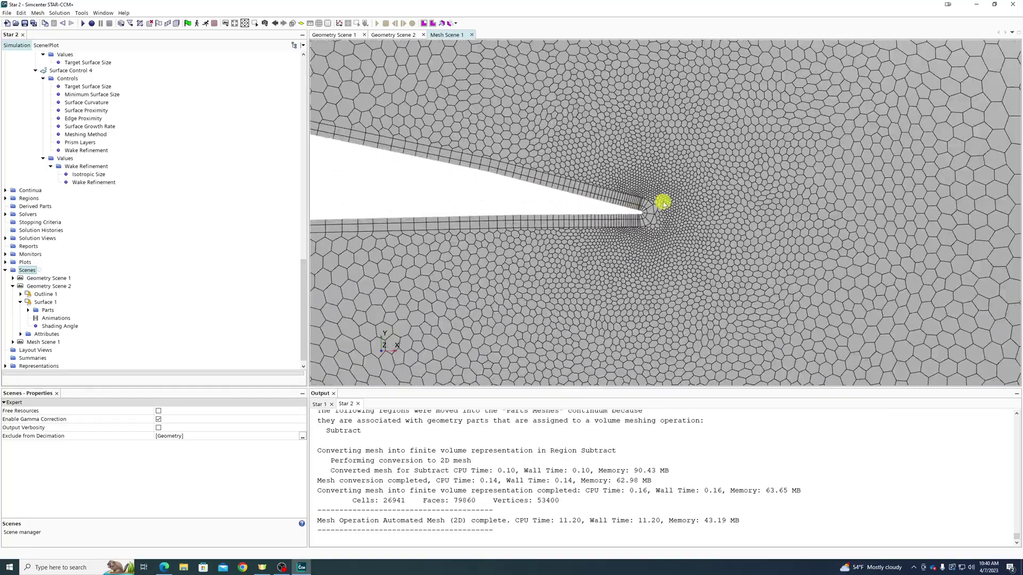
scroll(601, 318, down, 6)
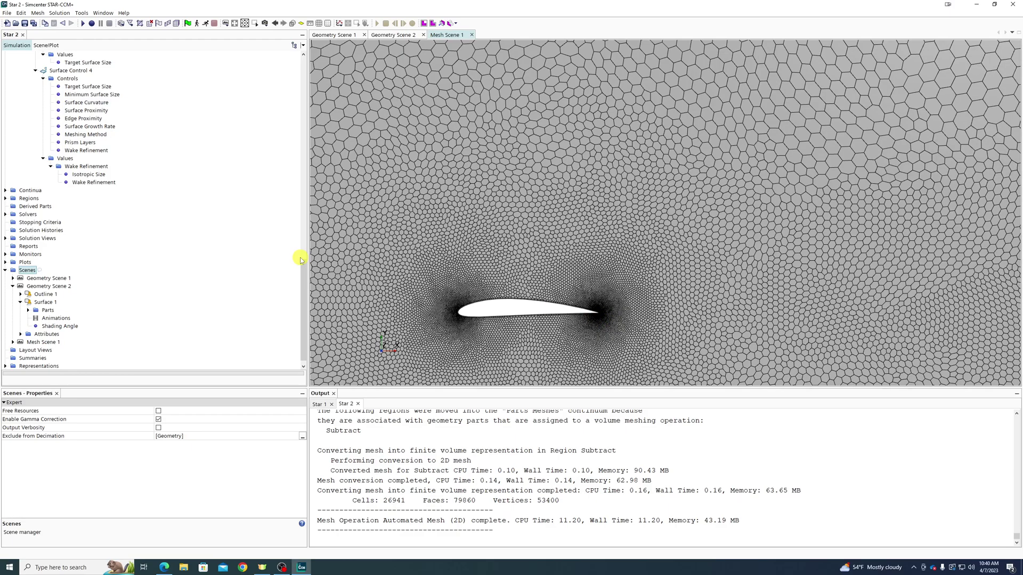
scroll(406, 286, down, 2)
scroll(621, 203, down, 3)
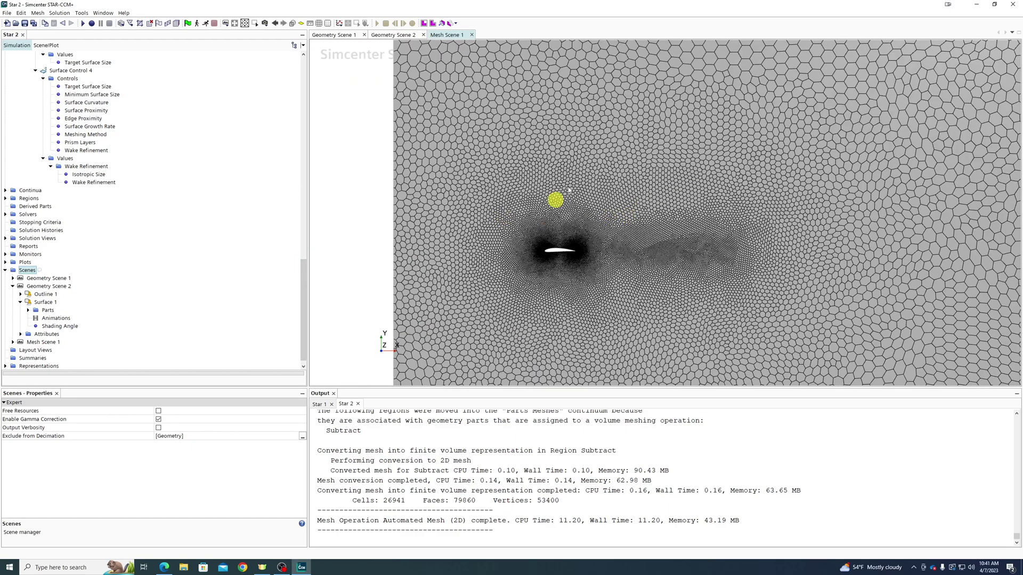
scroll(605, 185, down, 2)
scroll(568, 167, down, 2)
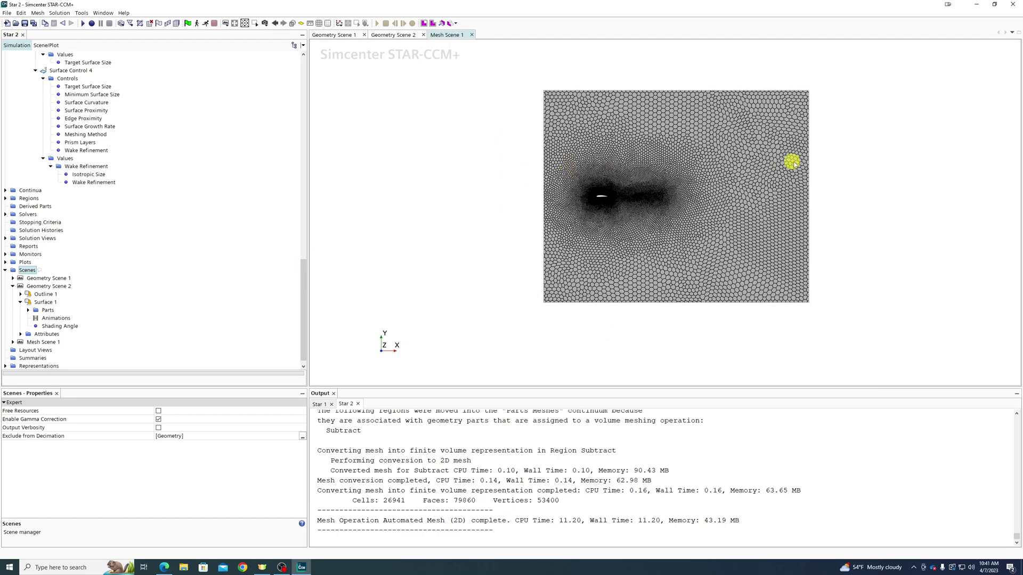
scroll(50, 228, up, 15)
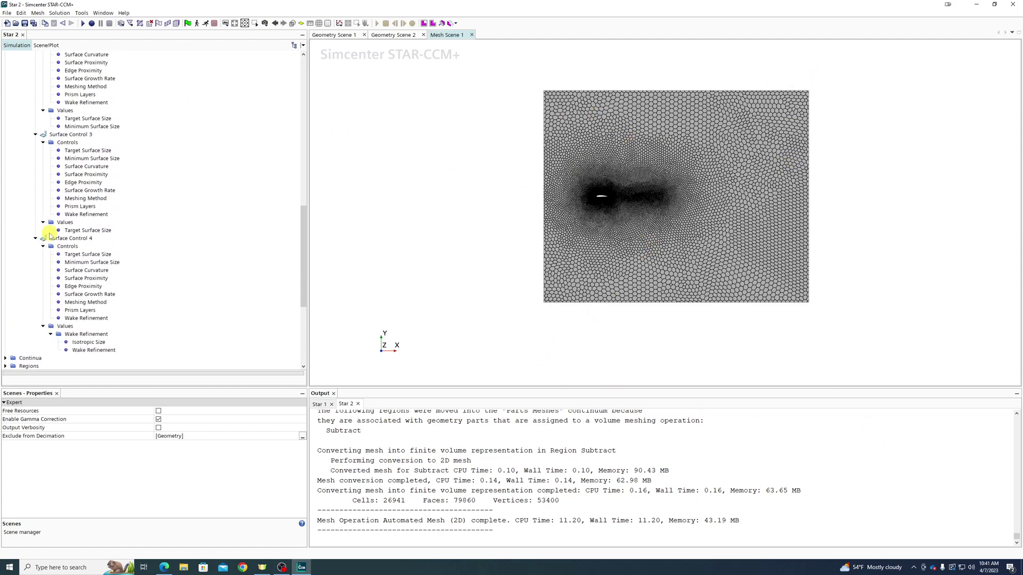
scroll(55, 249, up, 3)
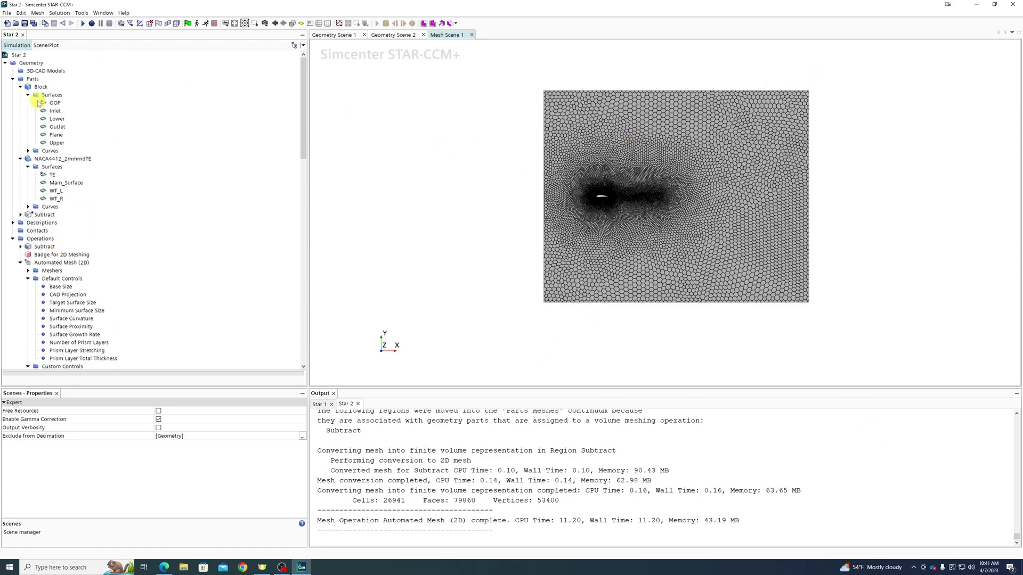
click(57, 159)
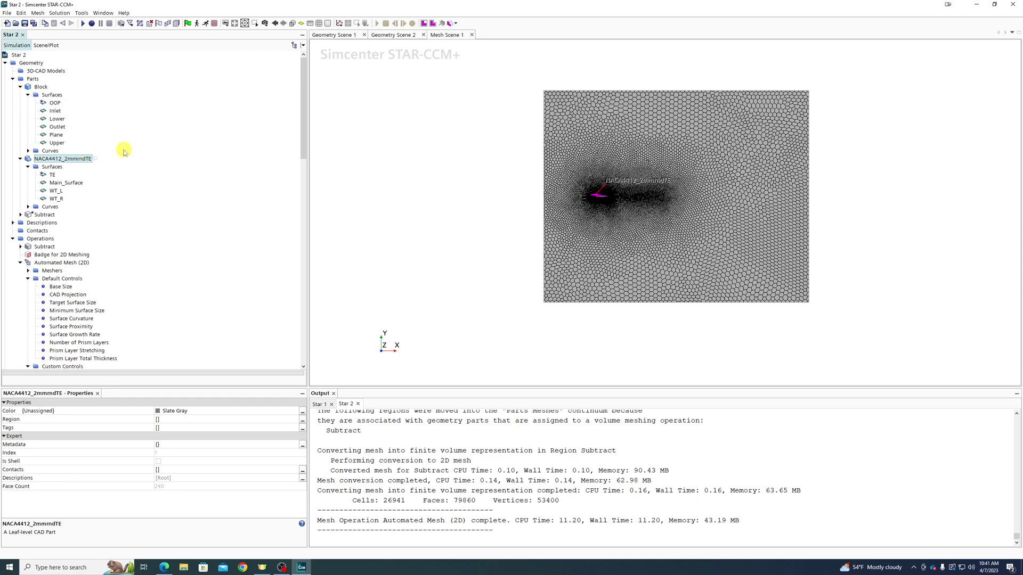